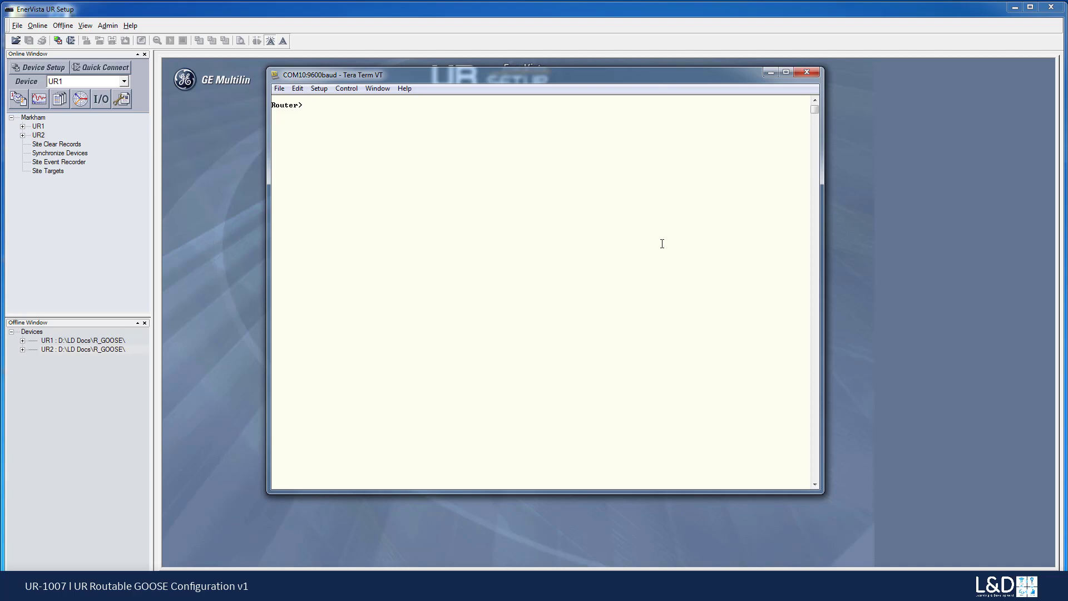
Step: Enter privileged mode with the enable password and run show ip interface brief
text(enable)
key(Return)
key(Return)
text(show )
text(ip inte)
text(rface b)
text(riet)
key(Return)
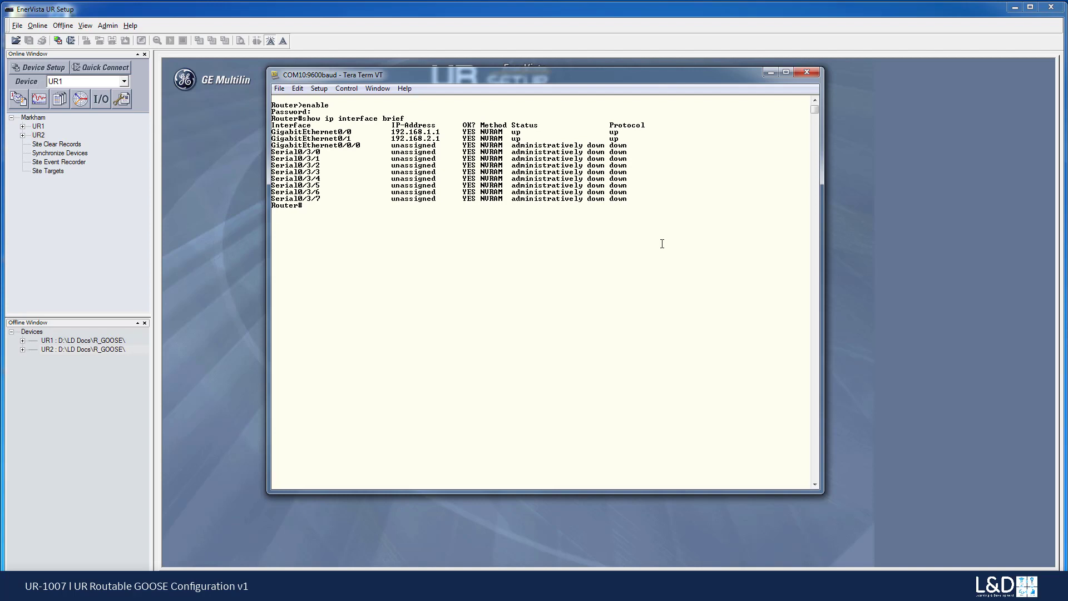
Step: Enter global configuration mode with configure terminal
text(configure ter)
key(Tab)
key(Return)
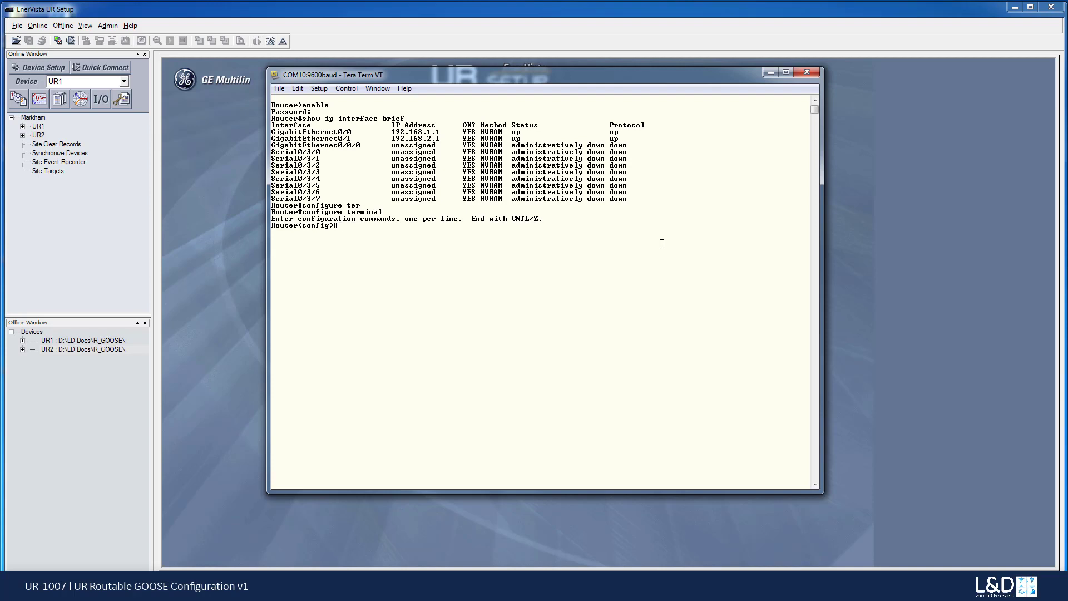
Step: Select interface gigabitEthernet 0/0 for configuration
text(int)
key(Tab)
text(gig)
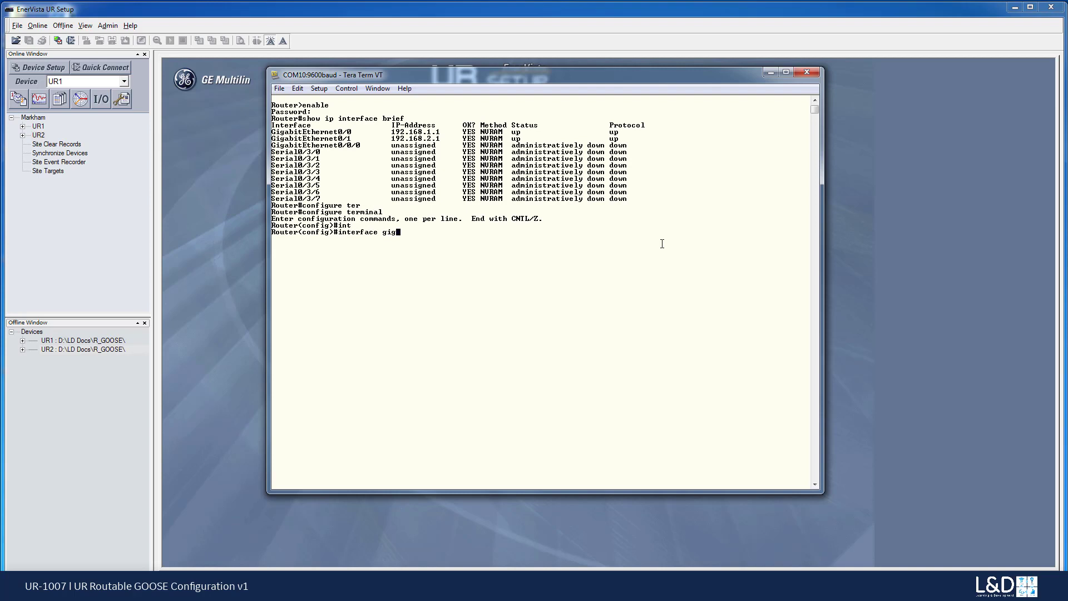
key(Tab)
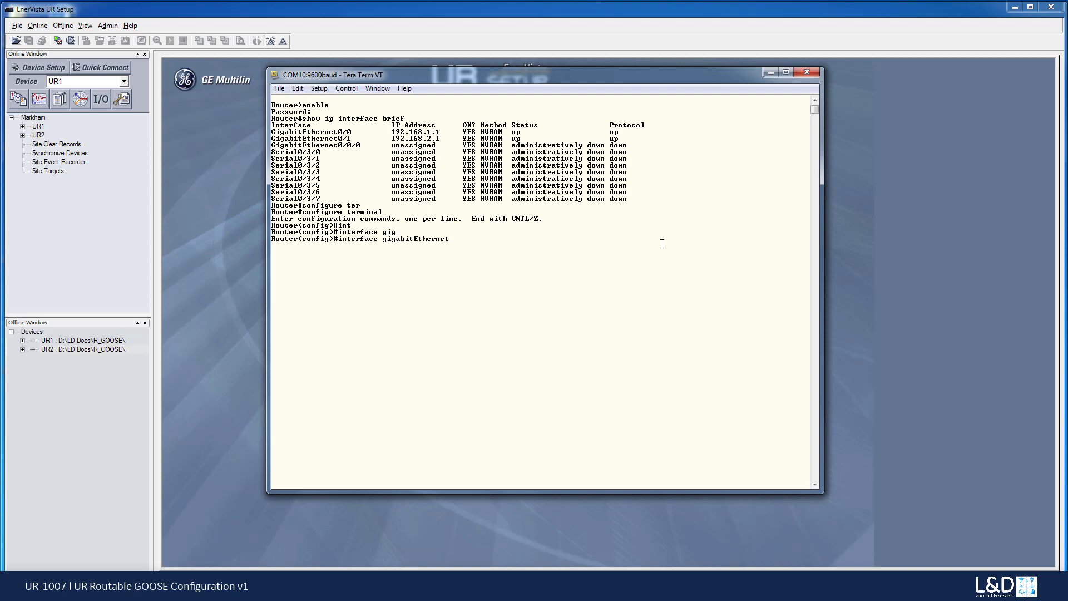
text(0/0)
key(Return)
Step: Assign ip address 192.168.1.1 255.255.255.0, apply no shutdown, then end configuration
text(ip address)
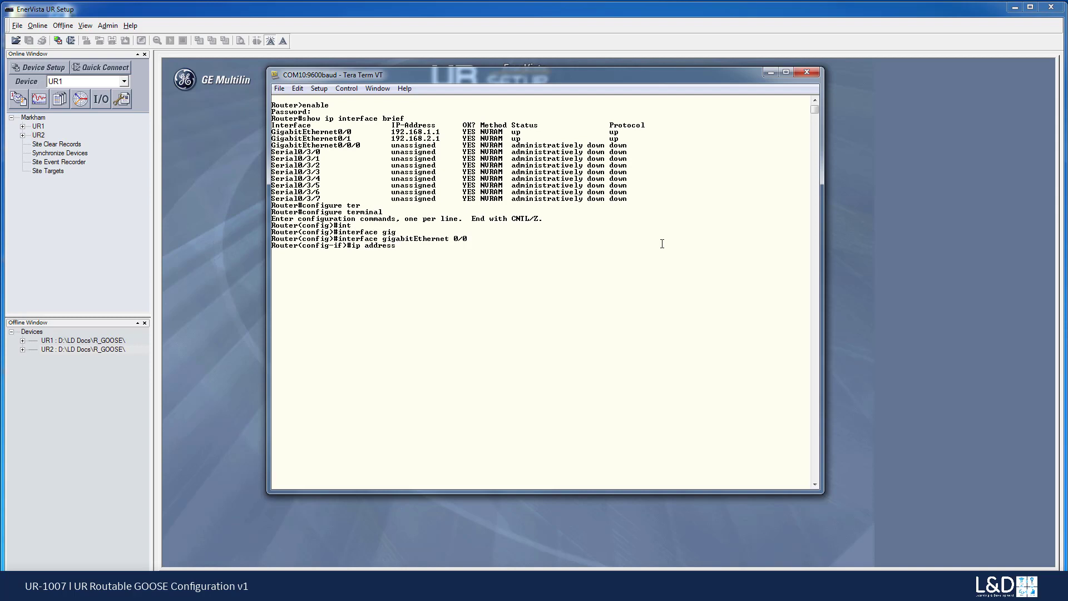
text( 192.168.1.1 255.255.255.0)
key(Return)
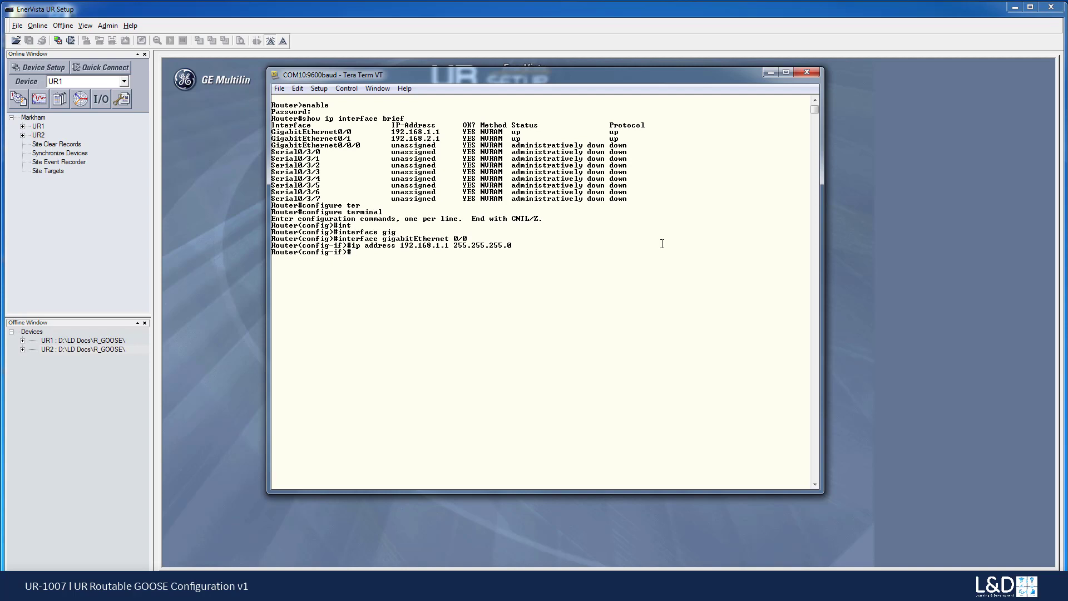
text(no shutdown)
key(Return)
text(end)
key(Return)
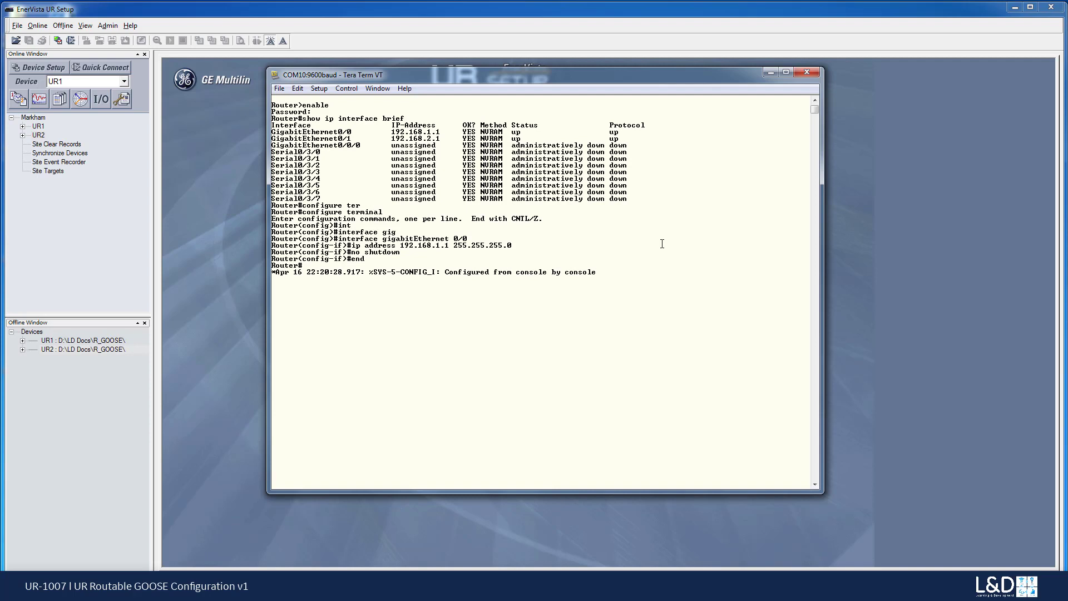
Step: Return to global configuration mode with configure terminal
key(Return)
text(configure ter)
key(Tab)
key(Return)
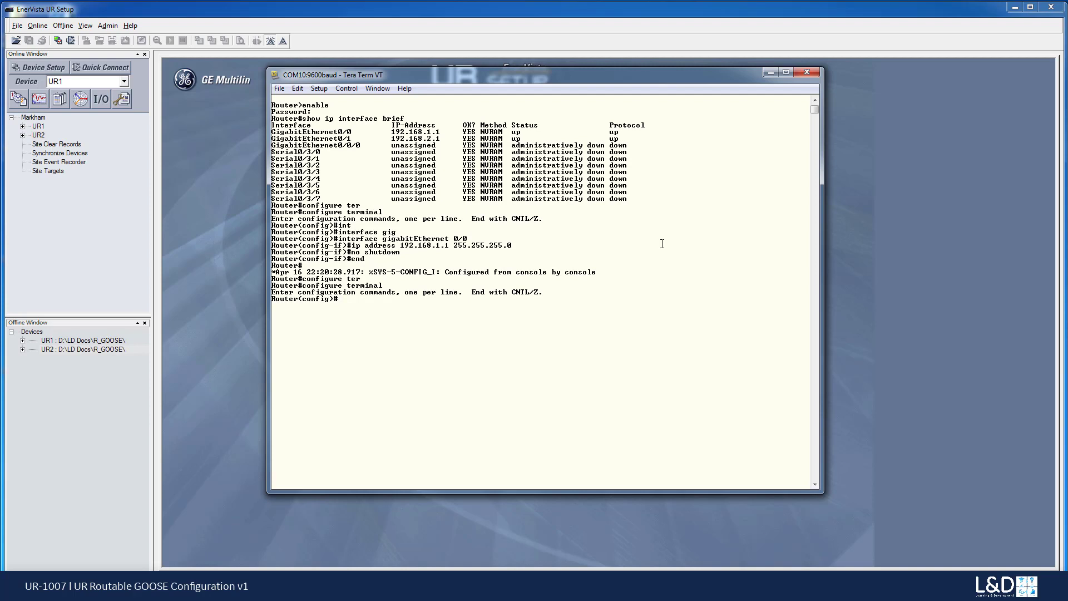
Step: Enable ip multicast-routing on the router
text(ip multi)
key(Tab)
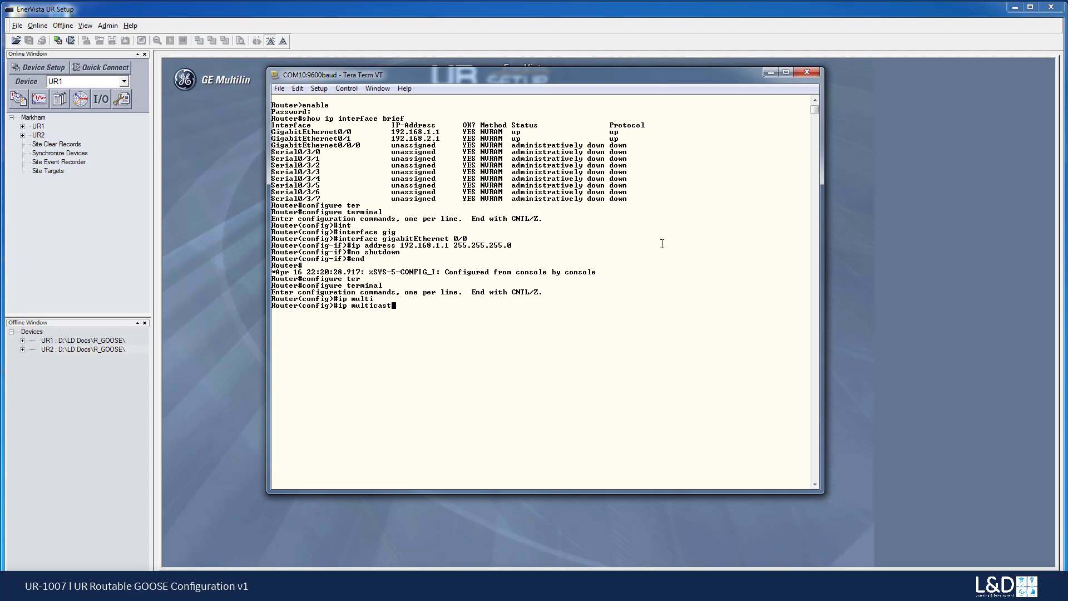
text(-rout)
key(Tab)
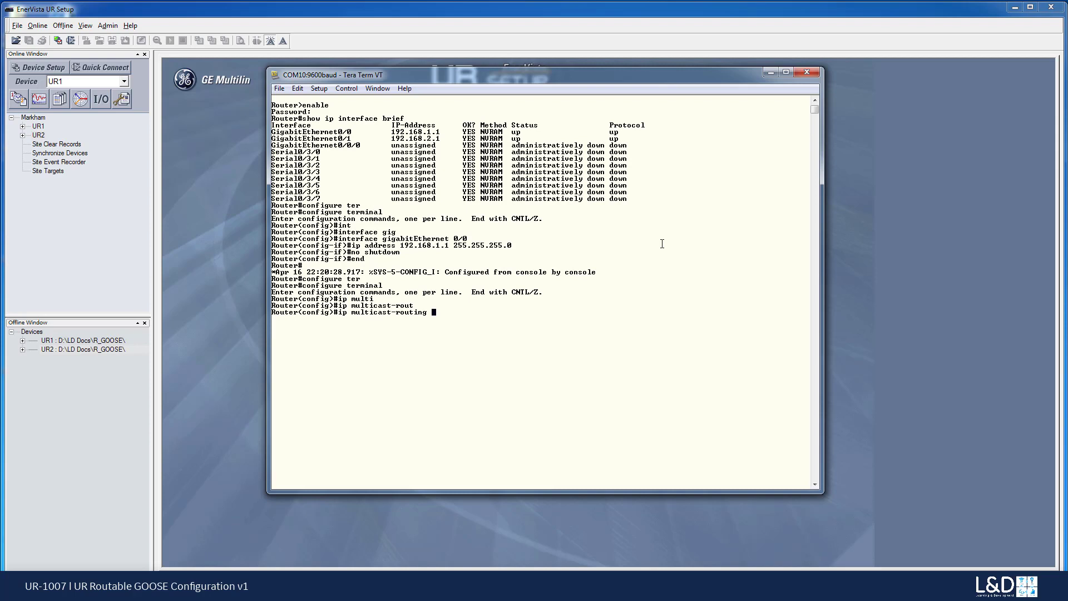
key(Return)
Step: Select interface gigabitEthernet 0/0 for configuration
text(inter)
key(Tab)
text(gigat)
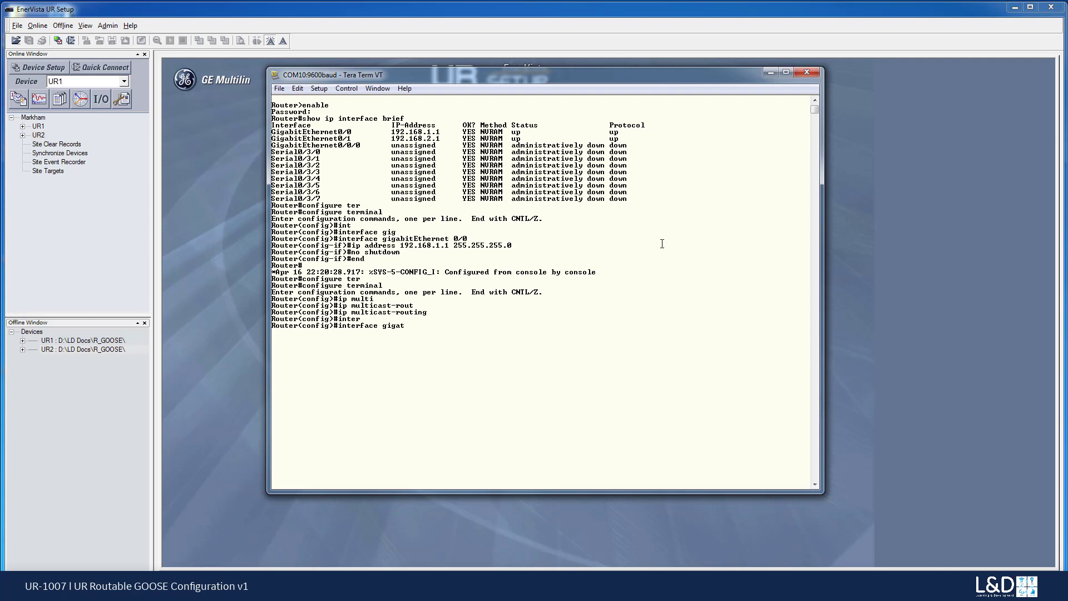
key(BackSpace)
text(b)
key(Tab)
text(0/0)
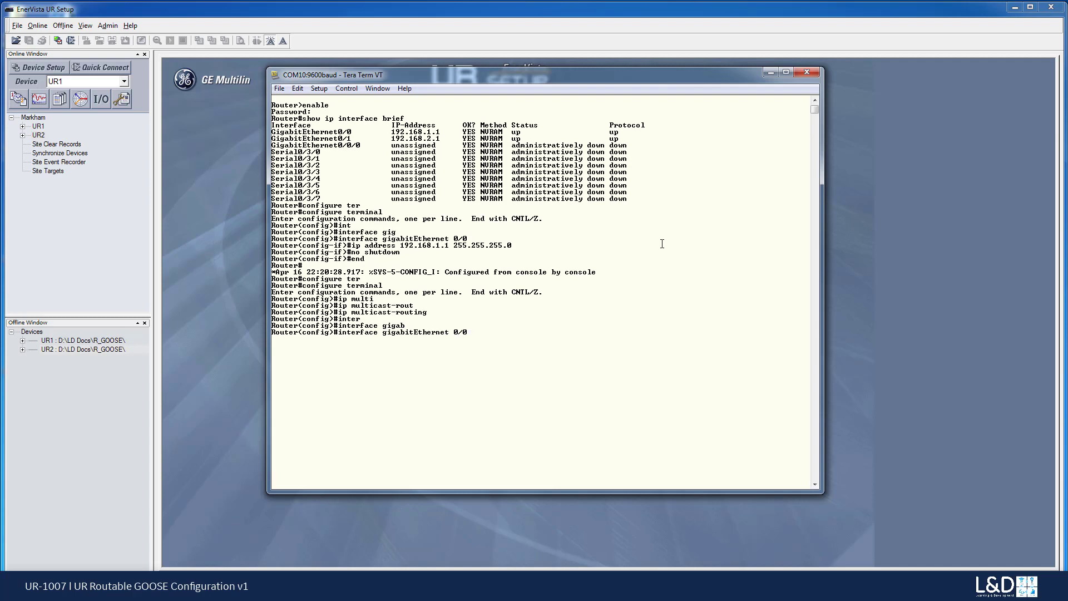
key(Return)
Step: Apply ip pim sparse-dense-mode to the interface
text(ip pim)
text(sparse)
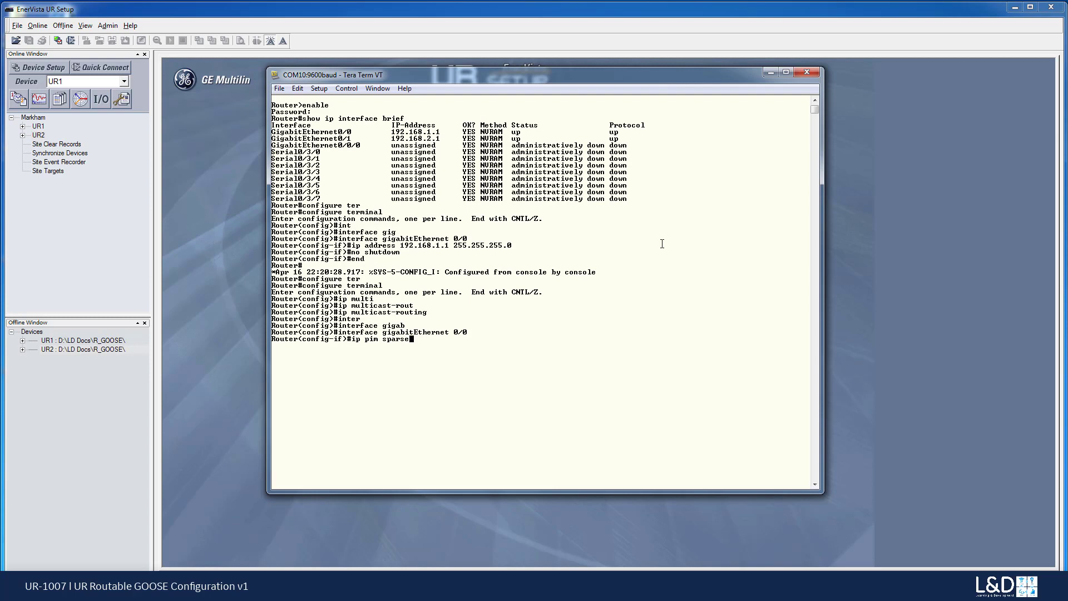
text(-dense-mode)
key(Return)
text(ip)
Step: Apply ip igmp version 3 to gigabitEthernet 0/0, then exit to global configuration
text(i)
text(gmp)
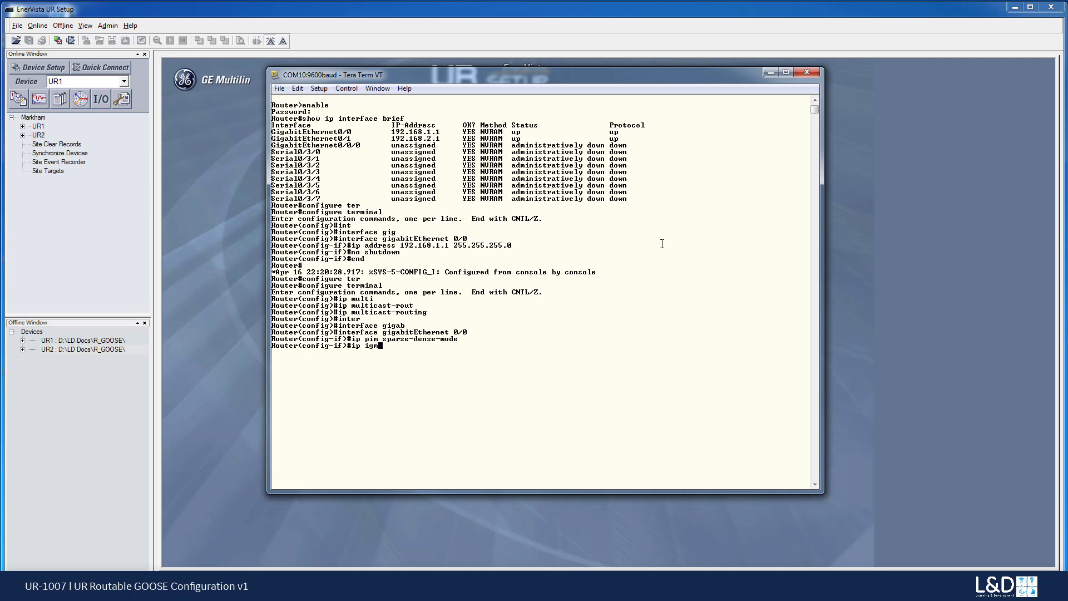
text( vesr)
key(BackSpace)
key(BackSpace)
text(s)
key(BackSpace)
text(rsion 3)
key(Return)
text(exit)
key(Return)
Step: Apply ip pim ssm default in global configuration
text(ip)
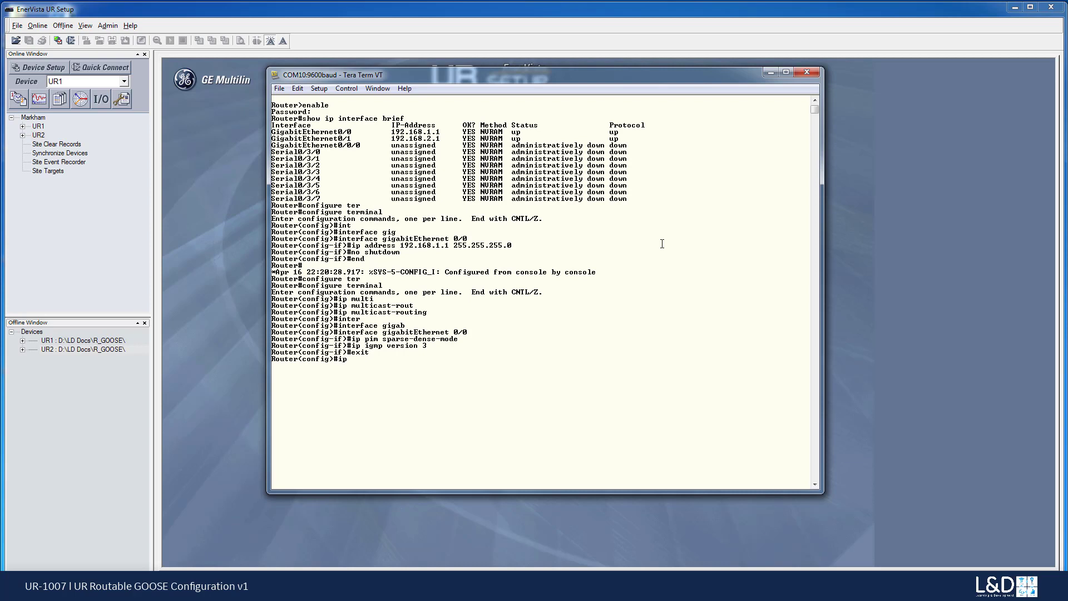
text( pim ssm default)
key(Return)
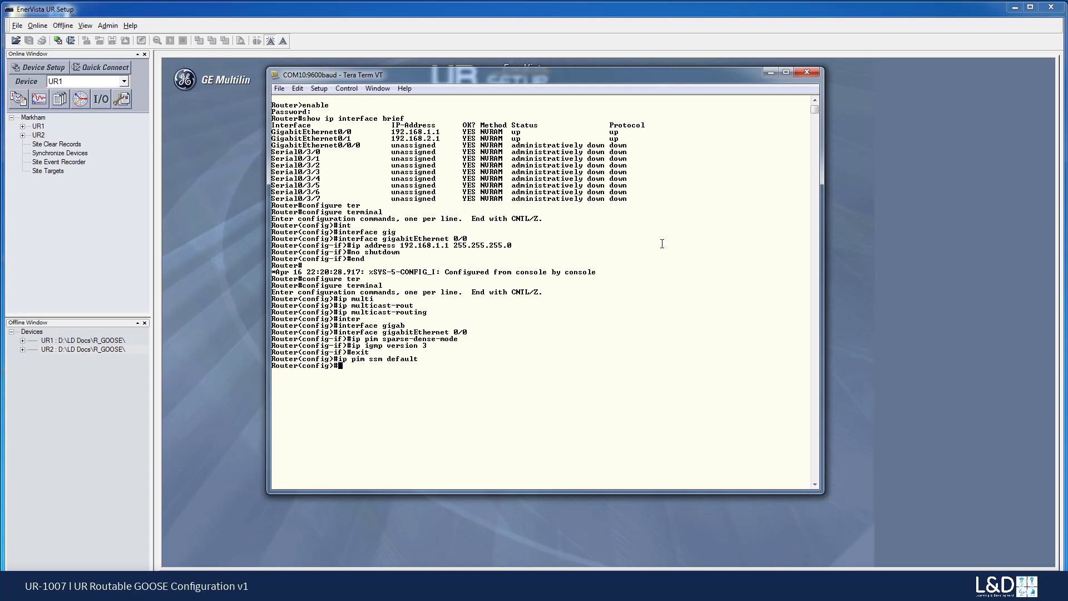
Step: Try copy running from configuration mode, which the router rejects as invalid input
text(copy run)
key(Tab)
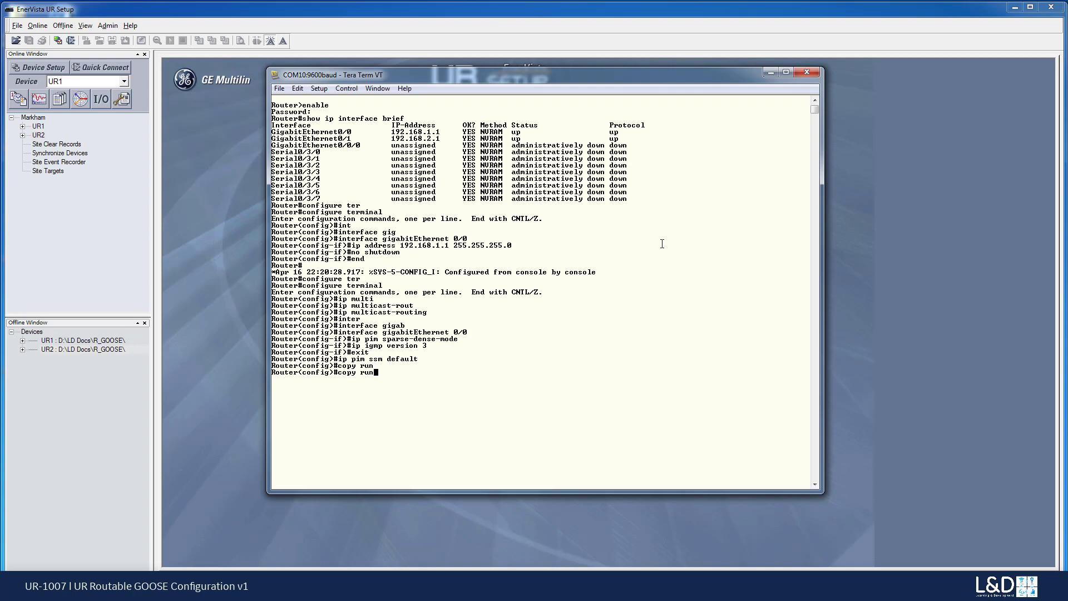
text(ning)
key(Tab)
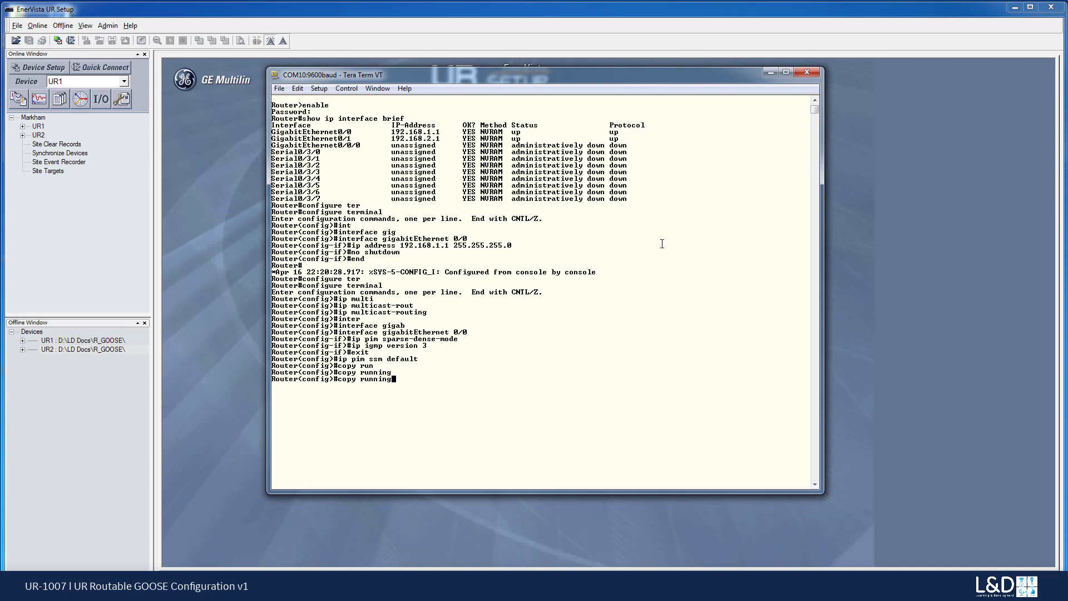
key(Return)
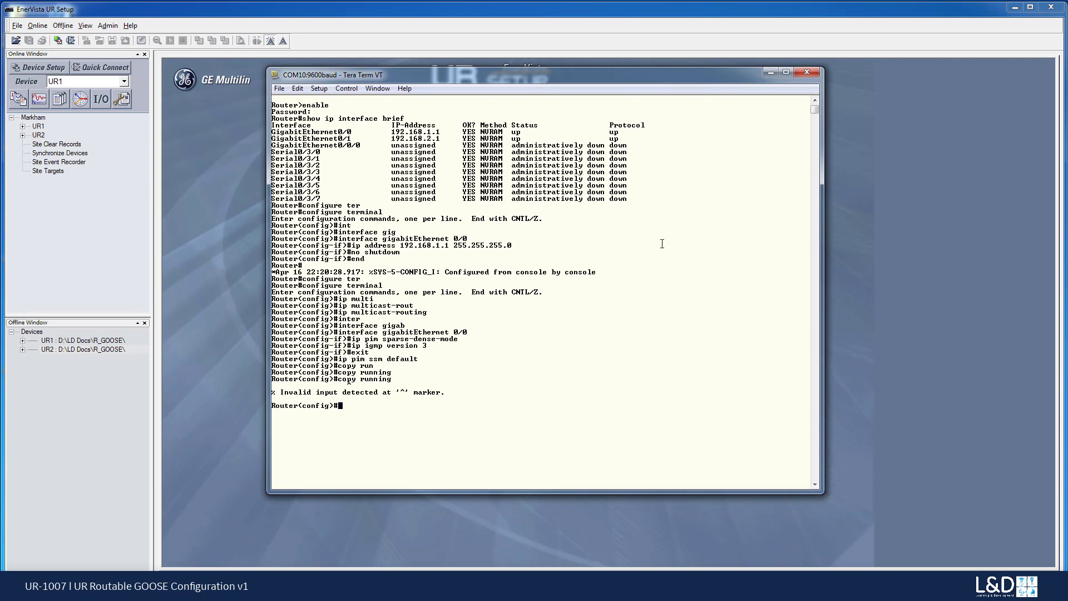
text(end)
Step: Leave configuration mode with end, returning to the privileged prompt
key(Return)
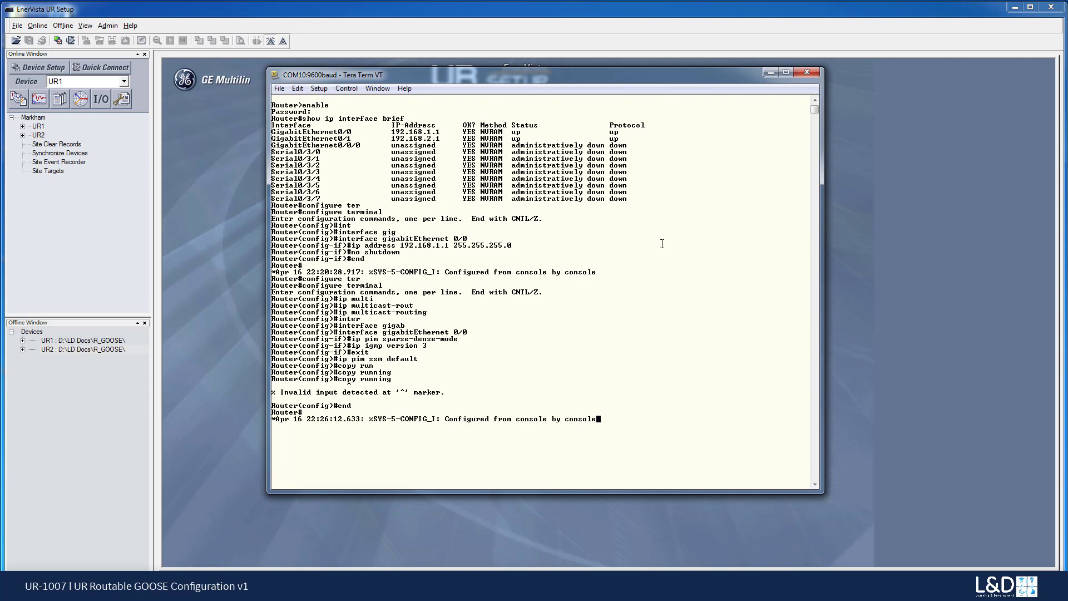
key(Return)
Step: Save with copy running-config startup-config, accepting the default filename
text(copy run)
key(Tab)
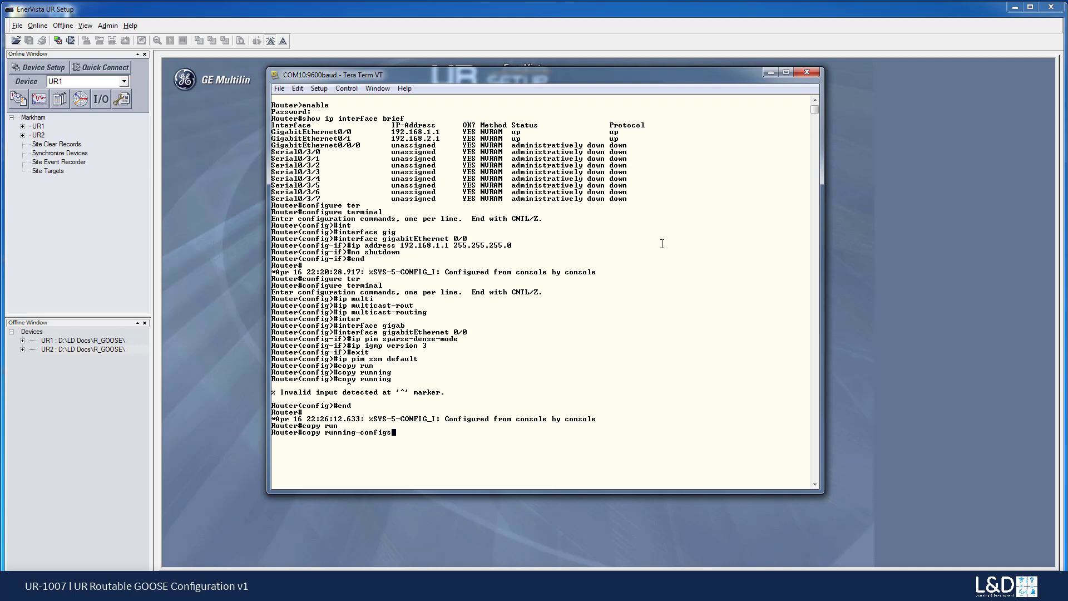
text(star)
key(Tab)
key(Return)
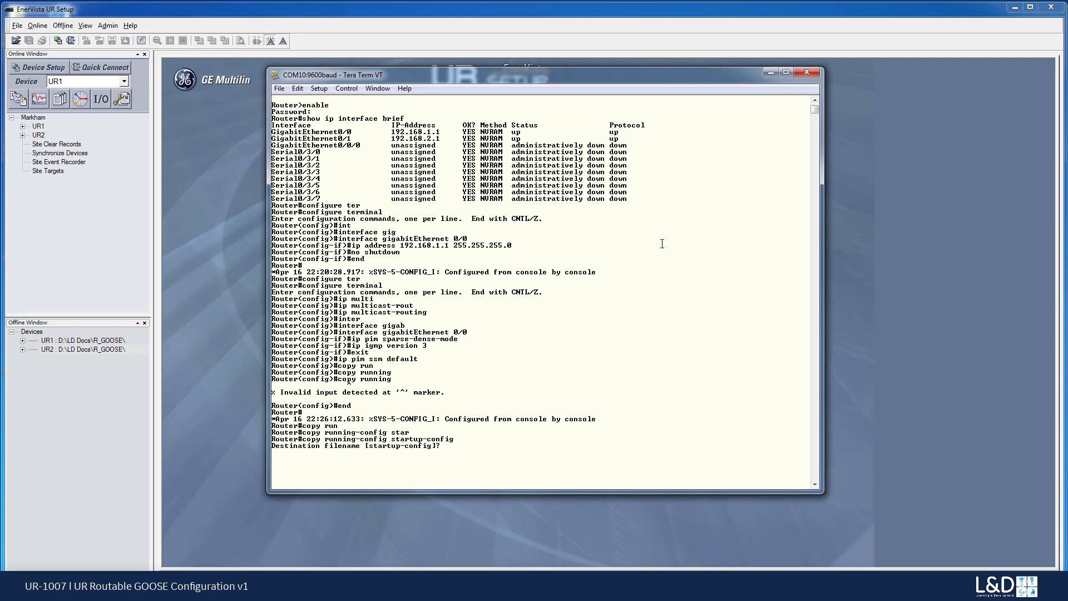
key(Return)
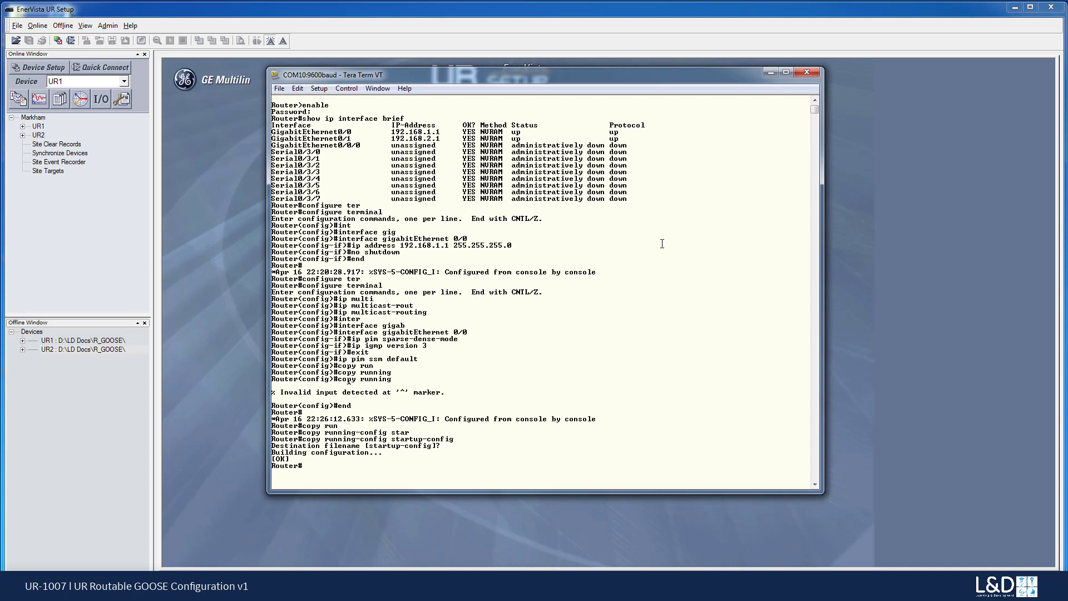
text(show runn)
Step: Change the show command to show startup-config at the privileged prompt
key(Tab)
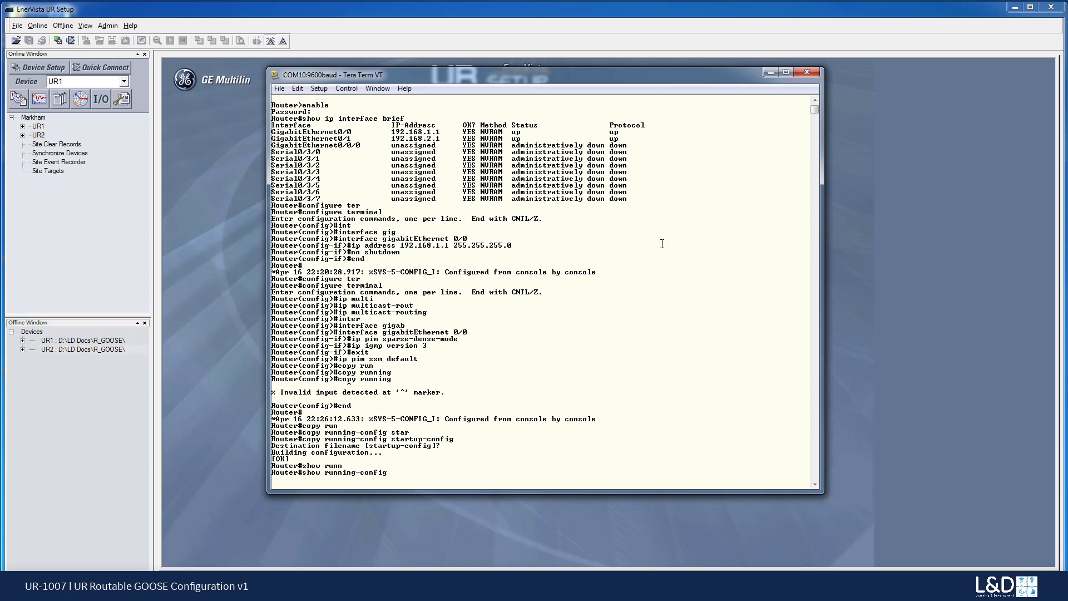
key(BackSpace)
key(BackSpace)
key(BackSpace)
key(BackSpace)
key(BackSpace)
key(BackSpace)
key(BackSpace)
key(BackSpace)
key(BackSpace)
key(BackSpace)
key(BackSpace)
key(BackSpace)
key(BackSpace)
key(BackSpace)
text(start)
key(Tab)
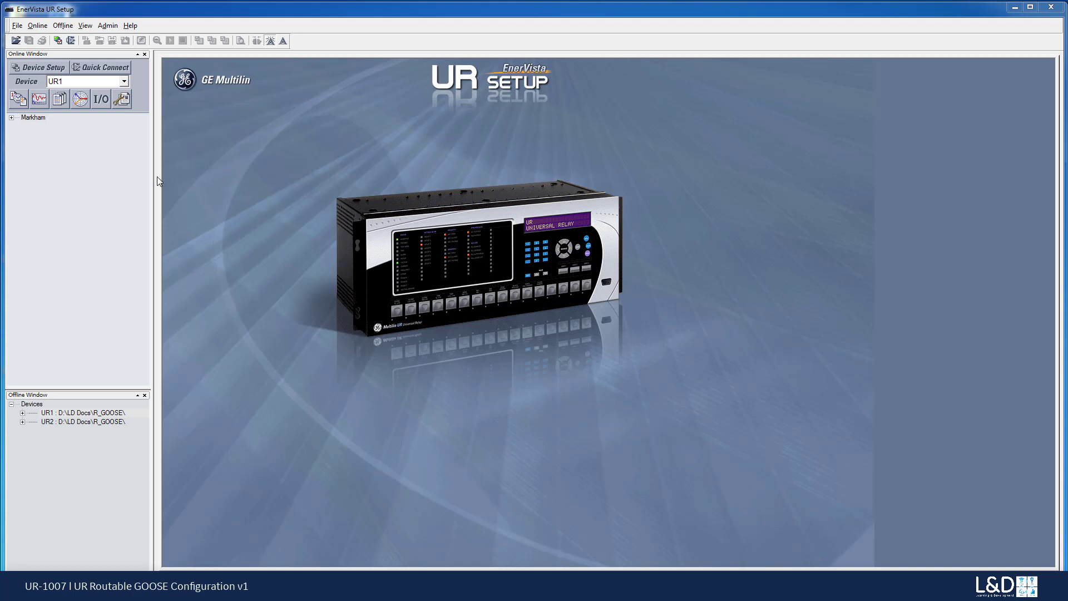
Step: Expand Markham and the offline UR1 file to list its groups down to IEC 61850
click(11, 118)
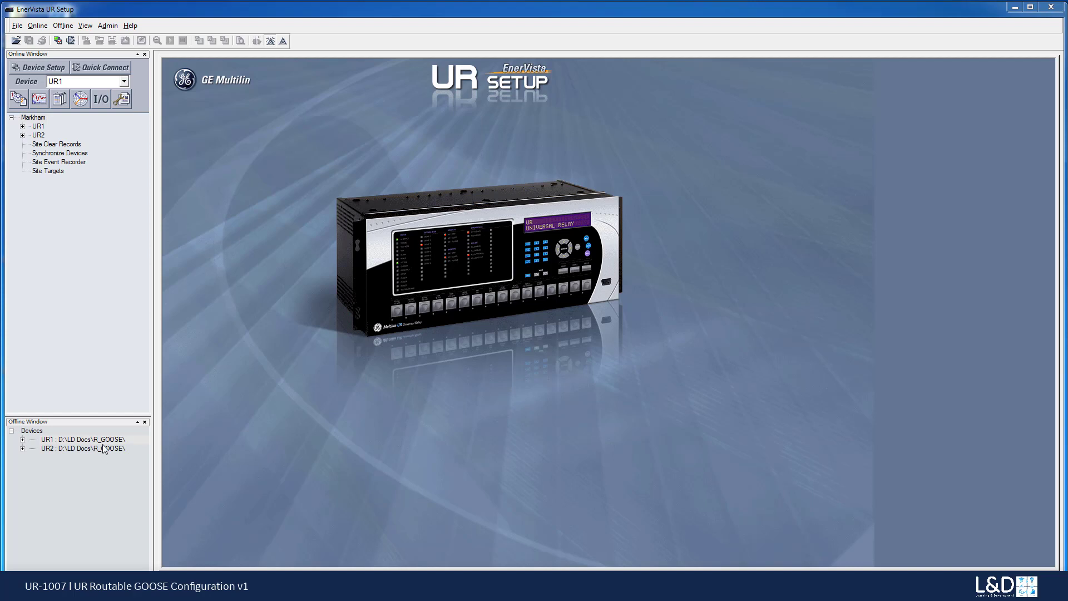
mouse_move(99, 416)
mouse_down()
mouse_move(100, 312)
mouse_move(99, 322)
mouse_up()
click(66, 340)
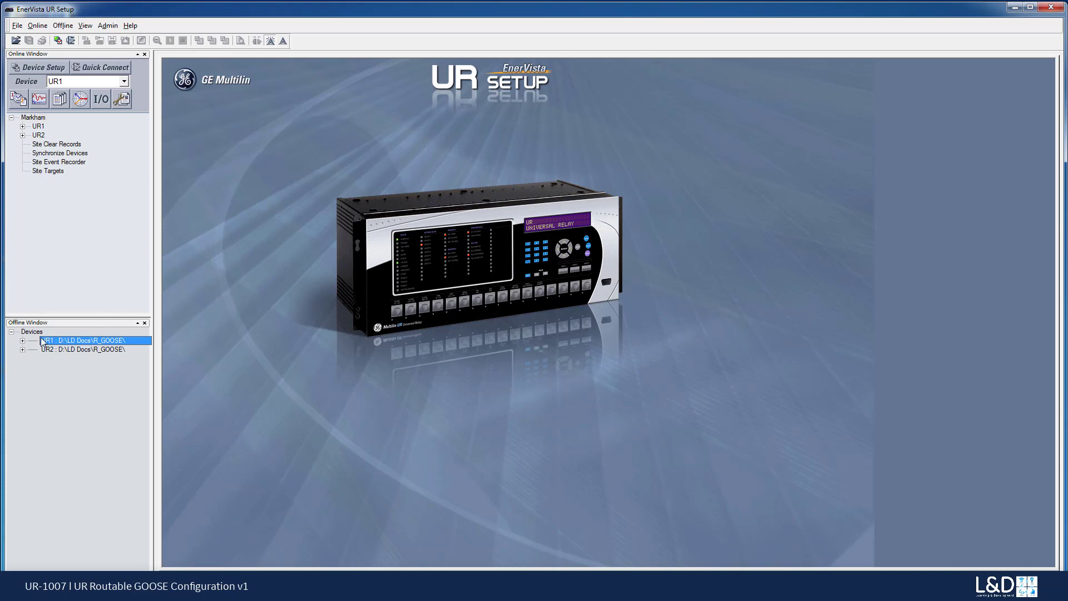
click(23, 341)
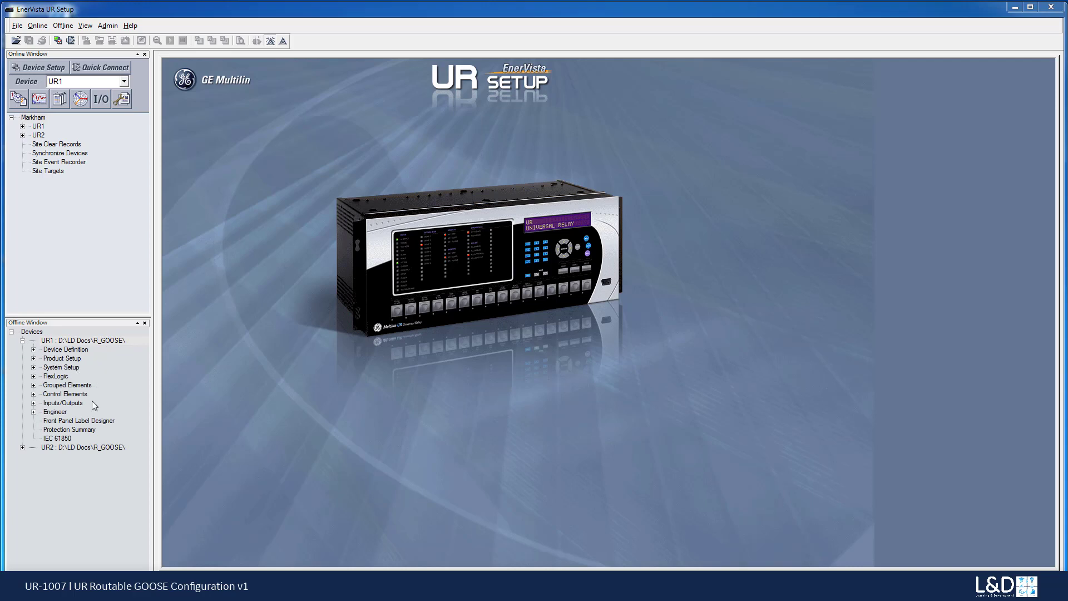
Step: Open UR1's IEC 61850 settings, confirm IED name UR1, and show TT3DataSet01's eight members
double_click(53, 439)
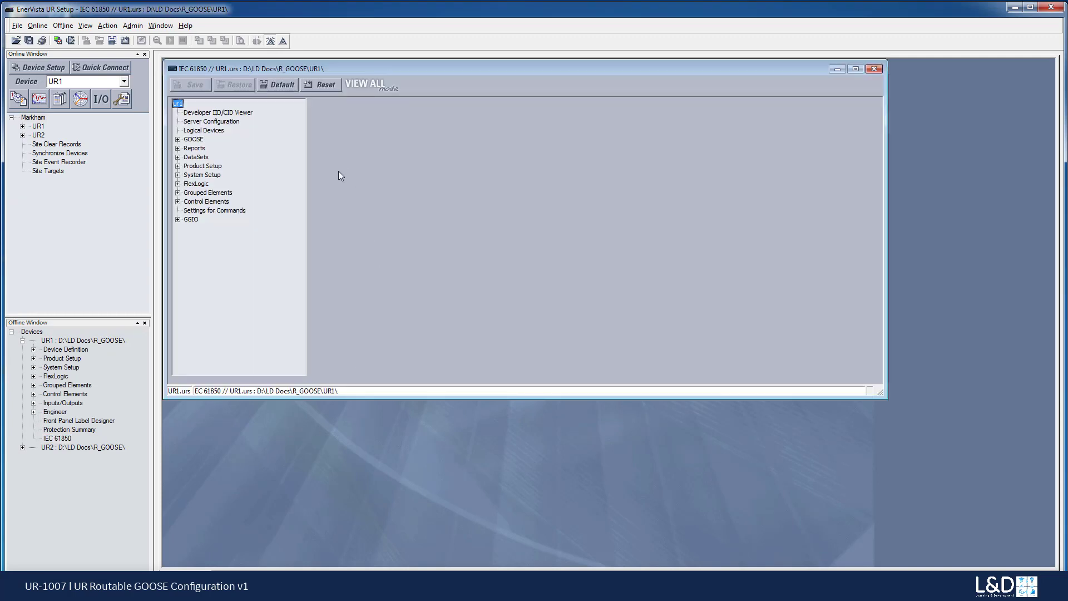
drag(349, 67, 383, 85)
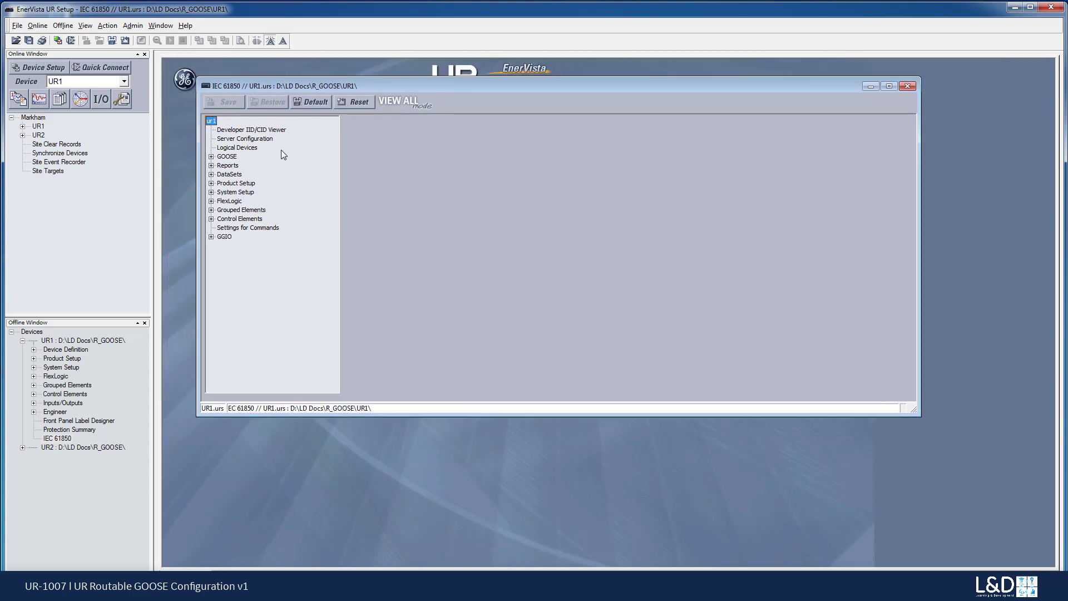
click(239, 140)
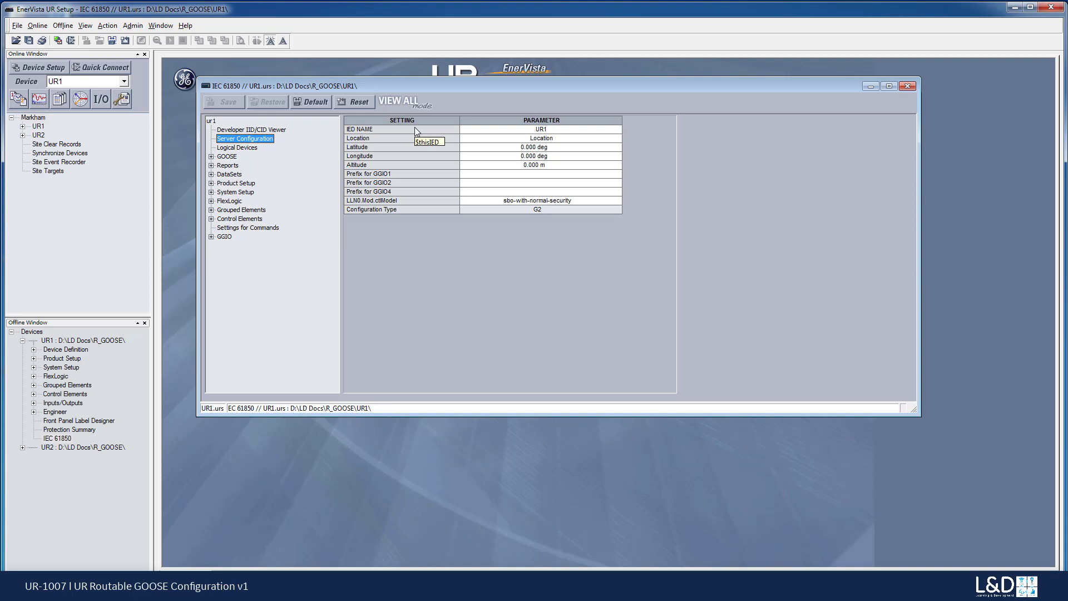
click(574, 131)
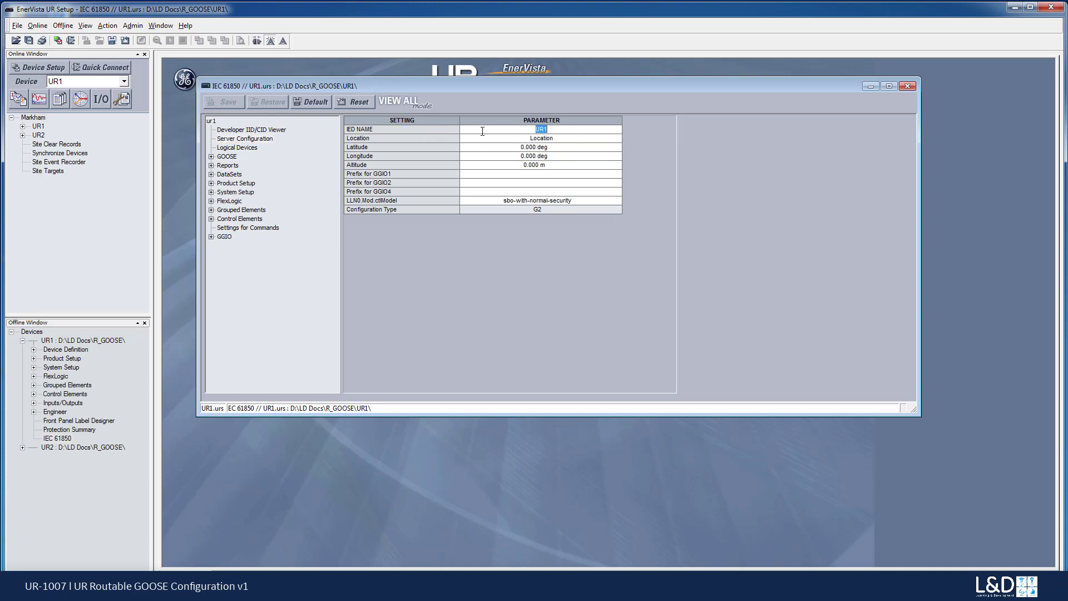
click(212, 174)
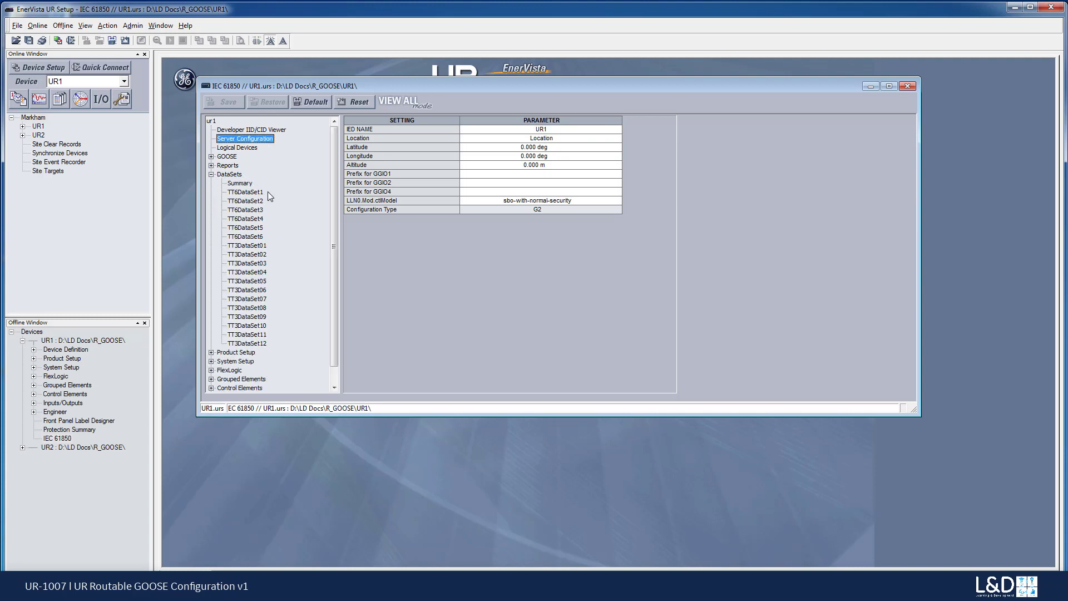
click(256, 246)
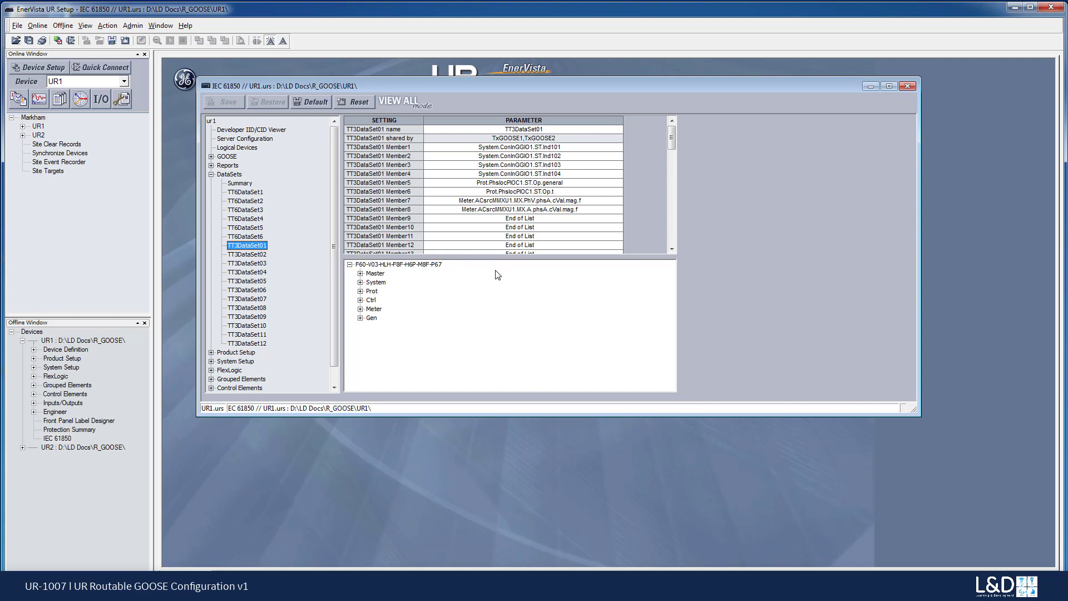
click(361, 274)
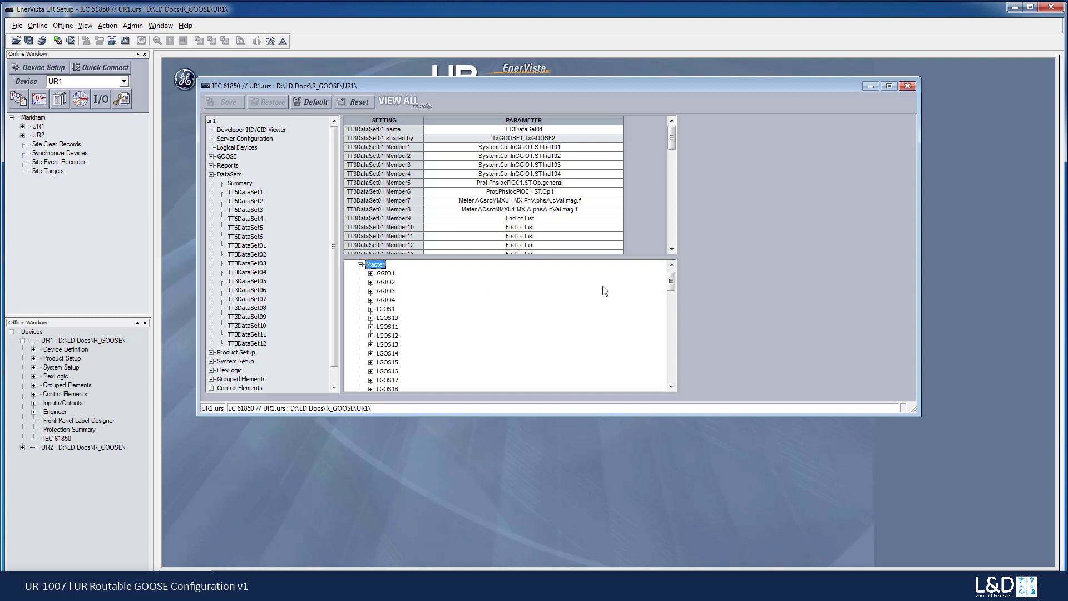
scroll(671, 282, up, 1)
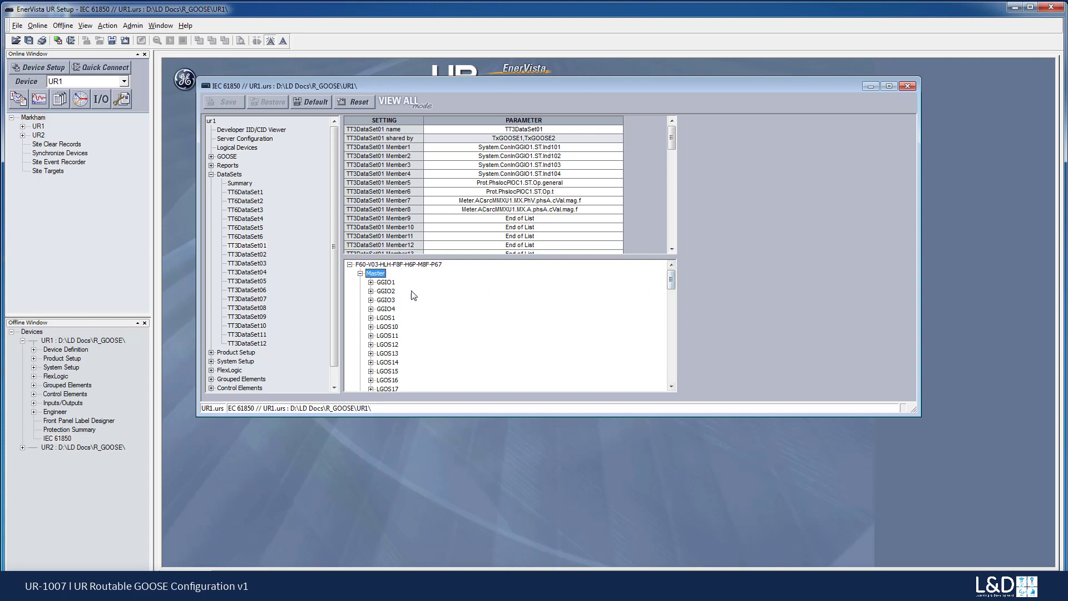
click(371, 300)
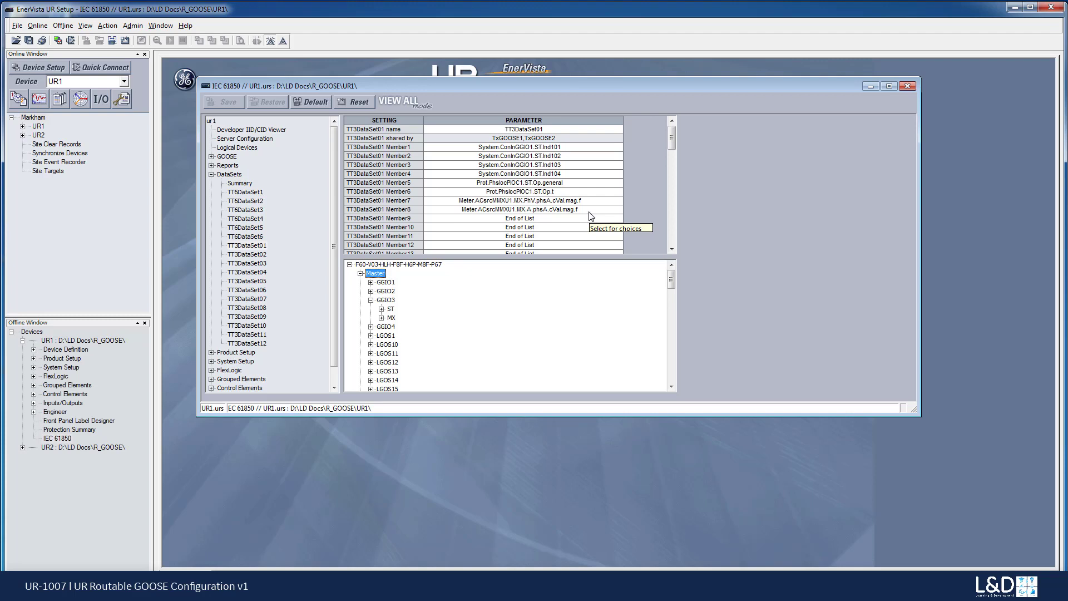
click(361, 273)
click(349, 264)
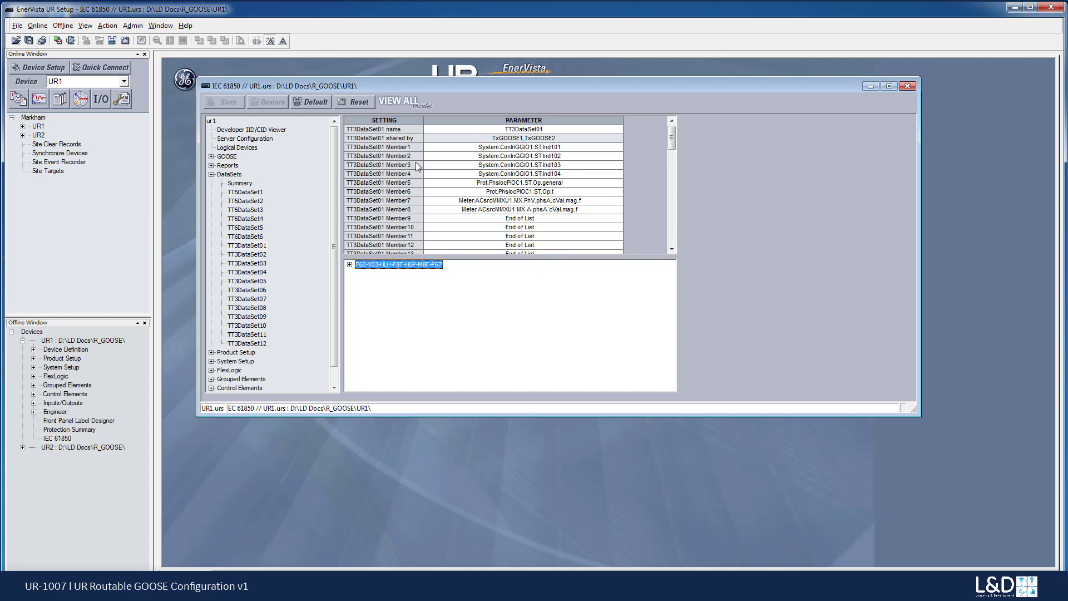
click(211, 174)
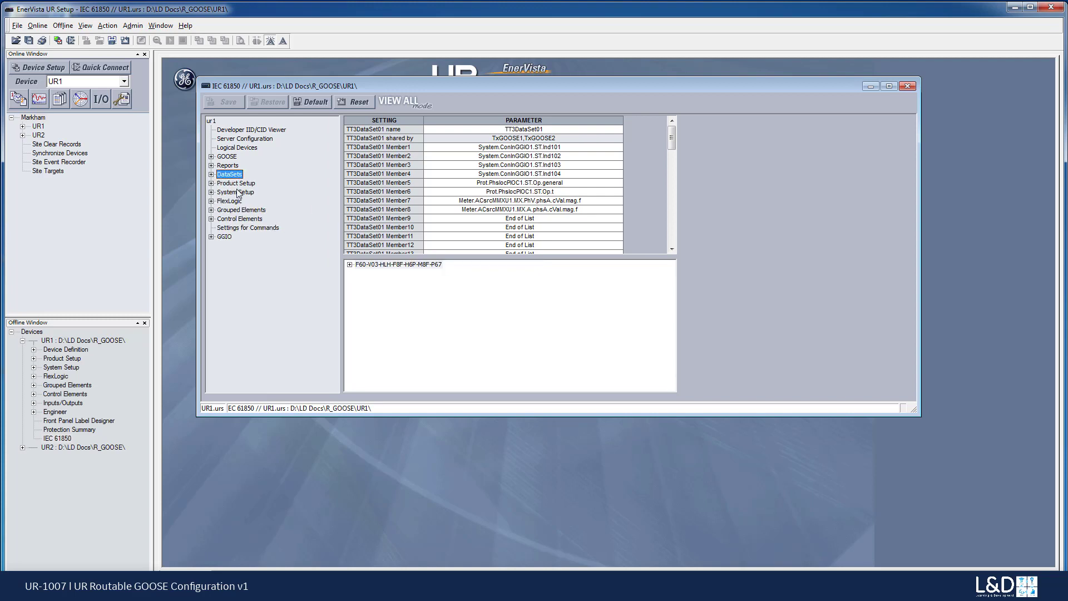
Step: Show TxGOOSE1's settings, keep TT3DataSet01 as its dataset, and check VLAN PRIORITY
click(211, 157)
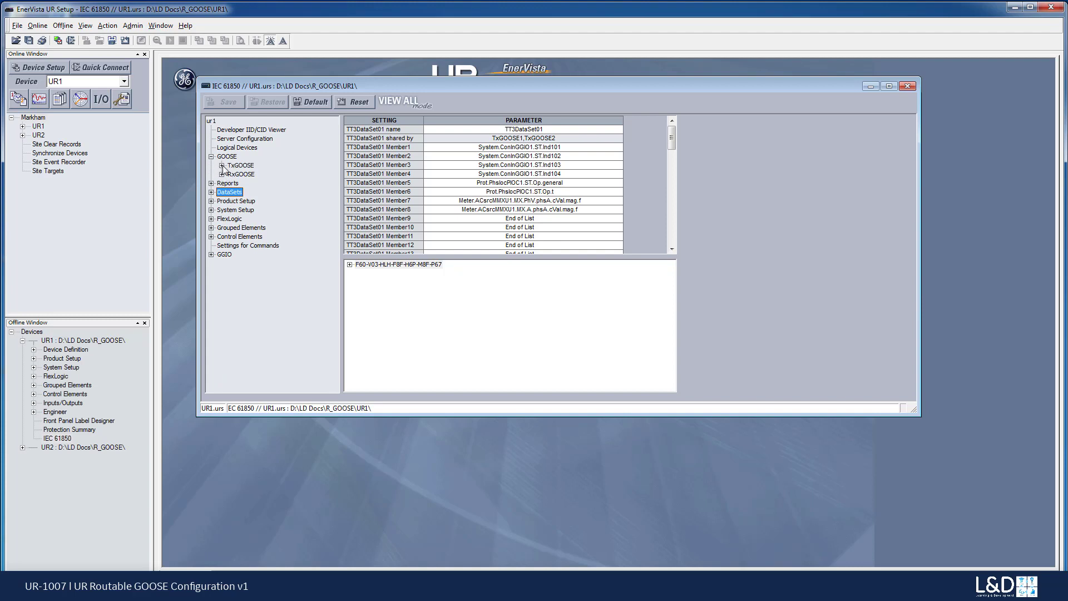
click(222, 166)
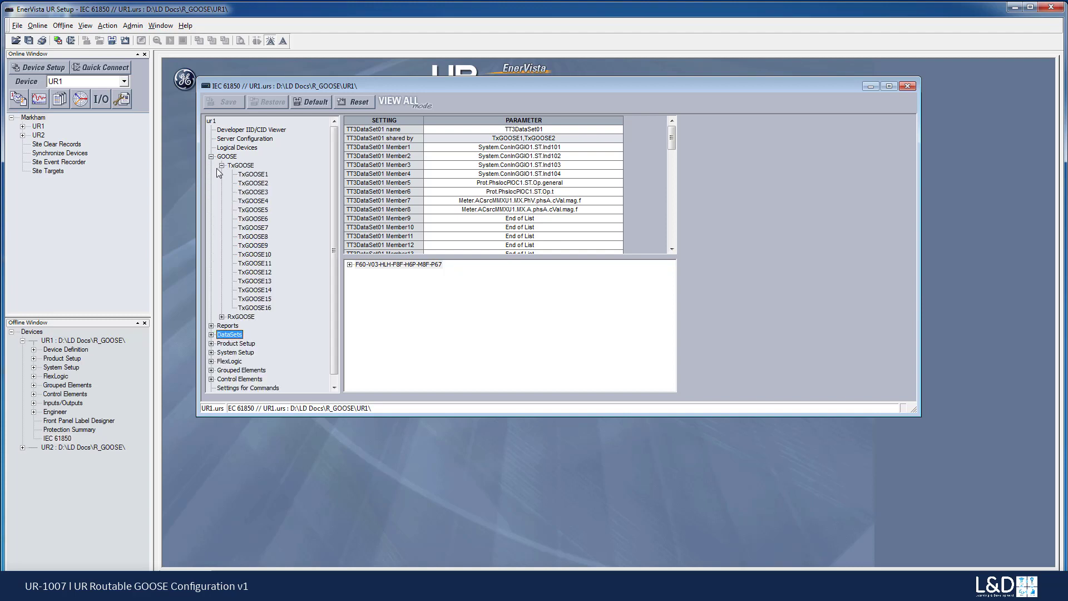
click(255, 174)
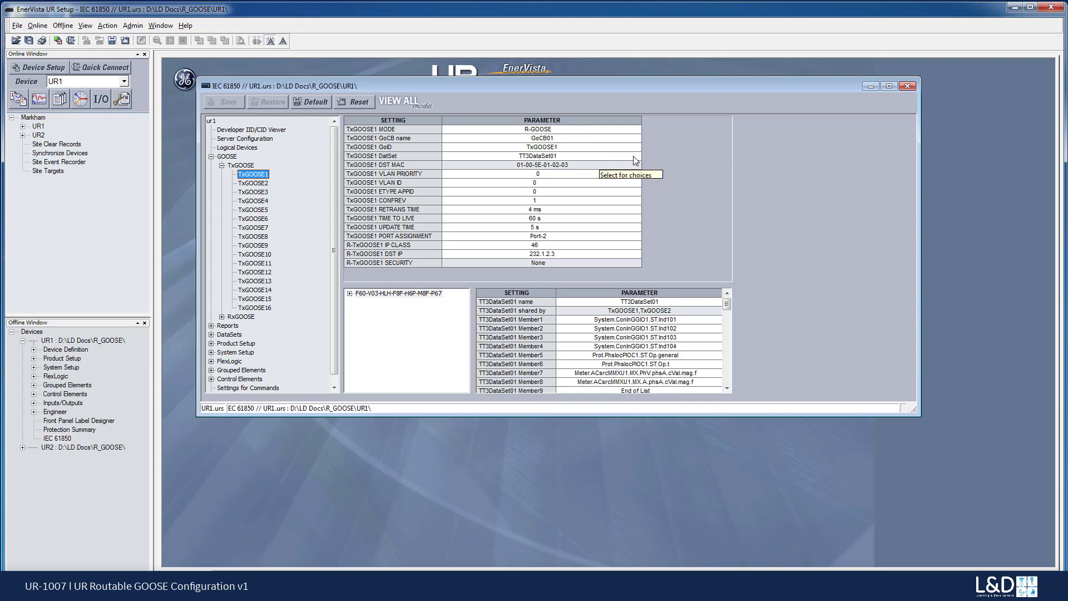
click(637, 156)
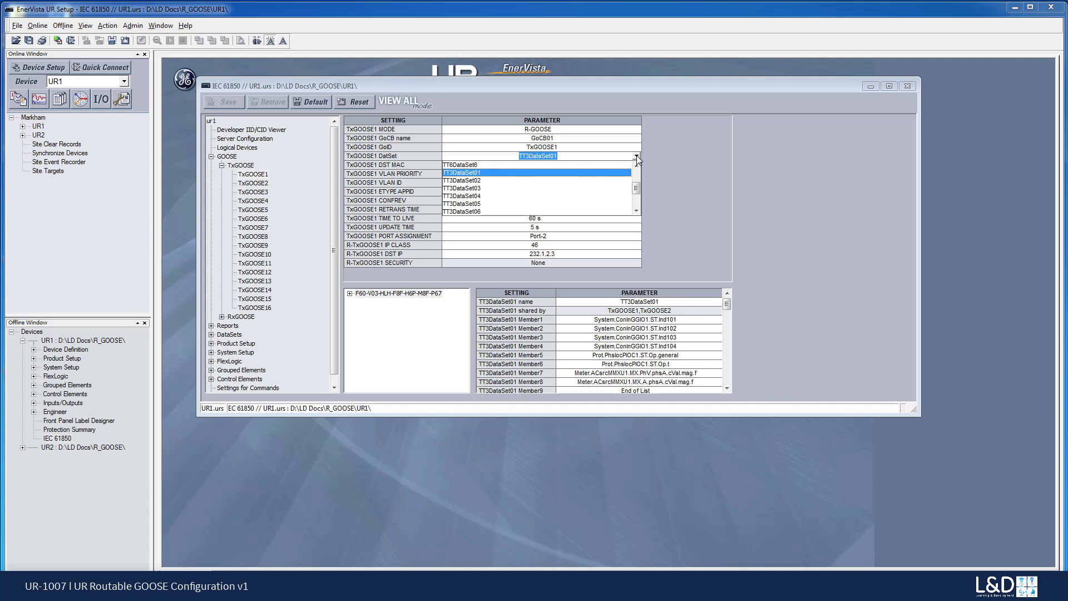
click(636, 157)
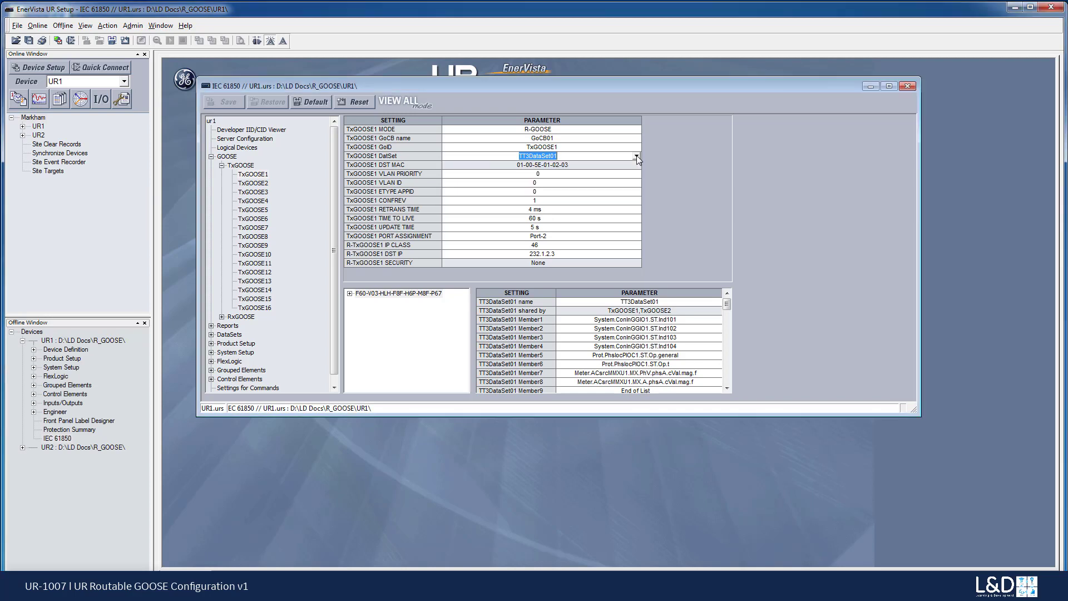
click(602, 176)
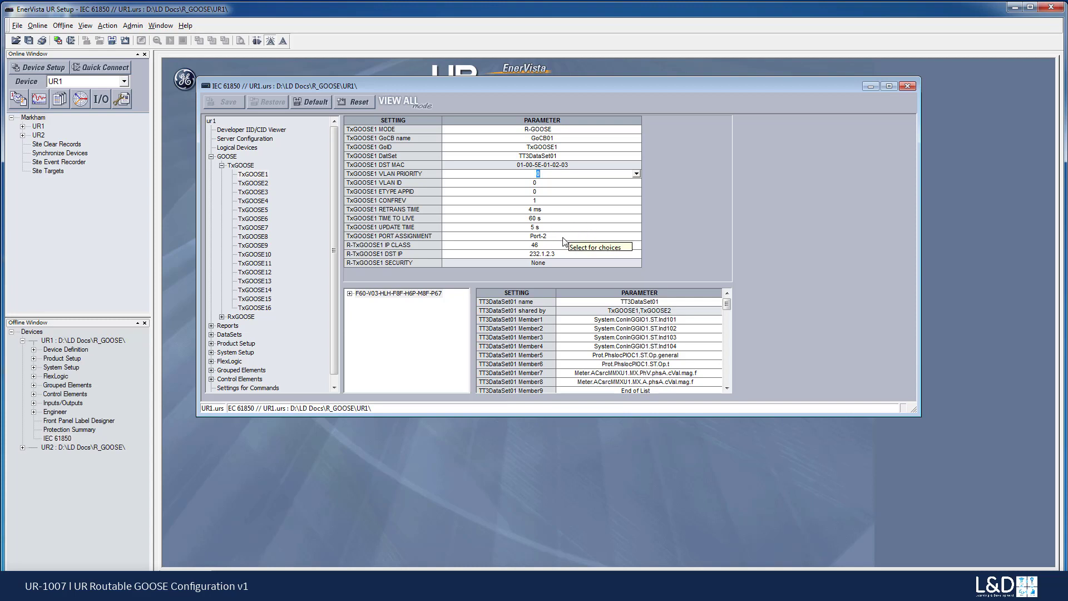
click(636, 237)
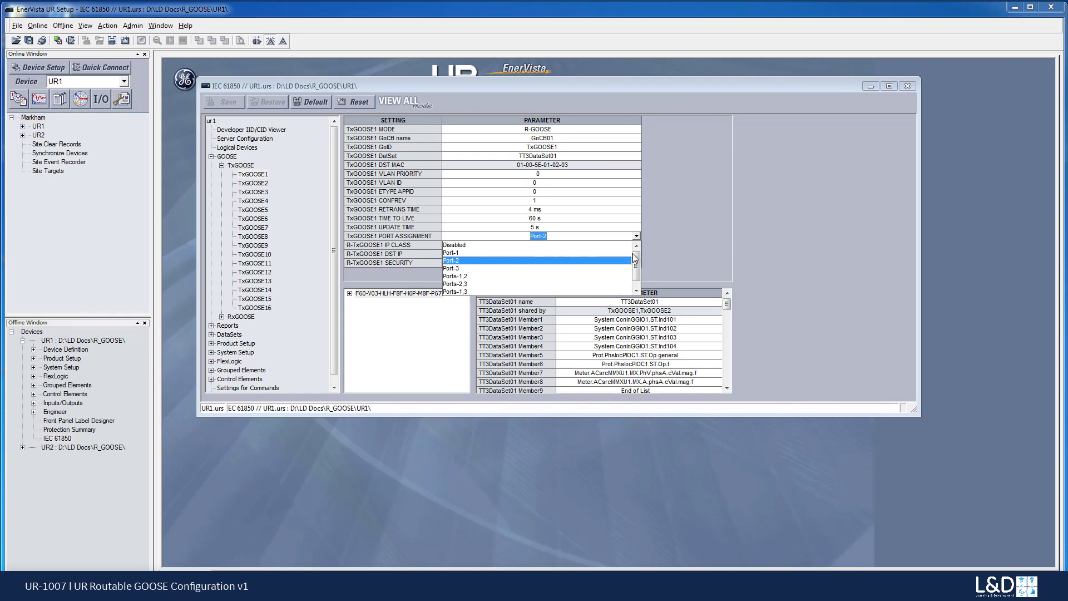
mouse_move(636, 259)
mouse_down()
mouse_move(636, 275)
mouse_move(639, 259)
mouse_up()
click(598, 237)
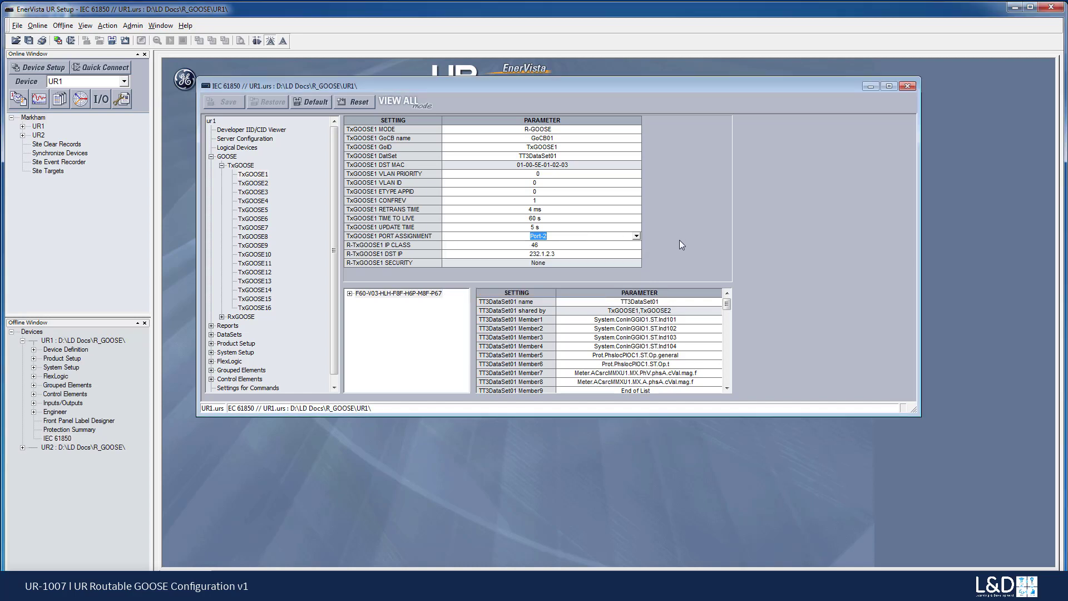
click(577, 247)
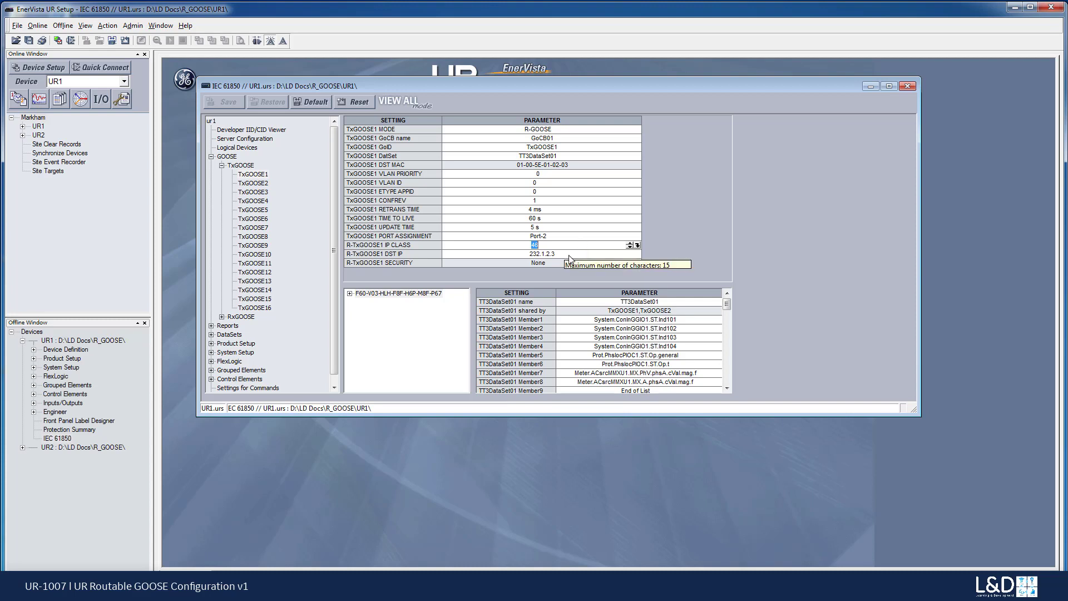
click(570, 254)
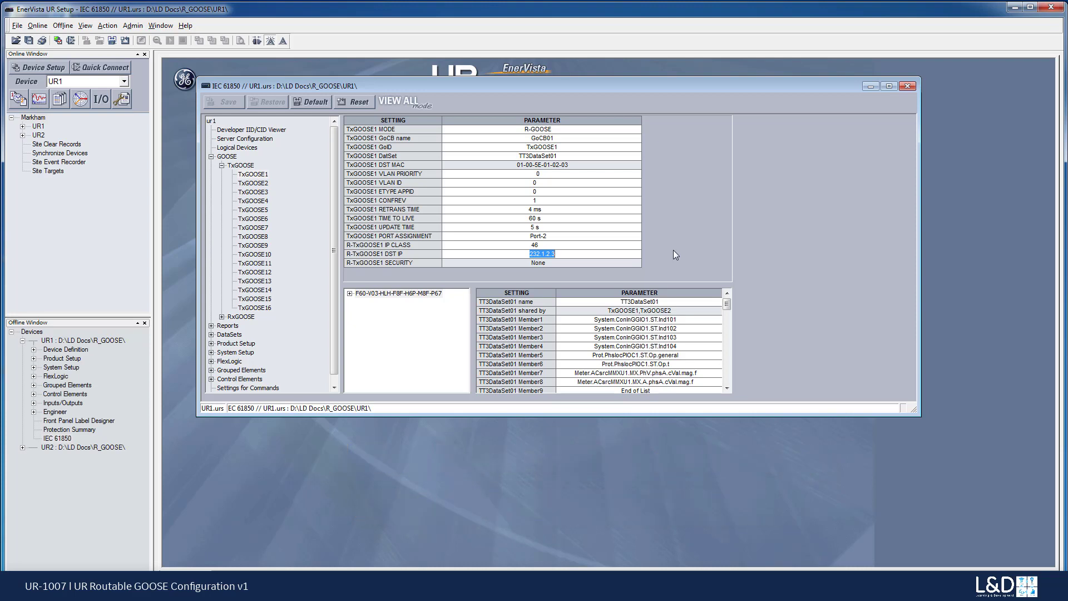
click(607, 255)
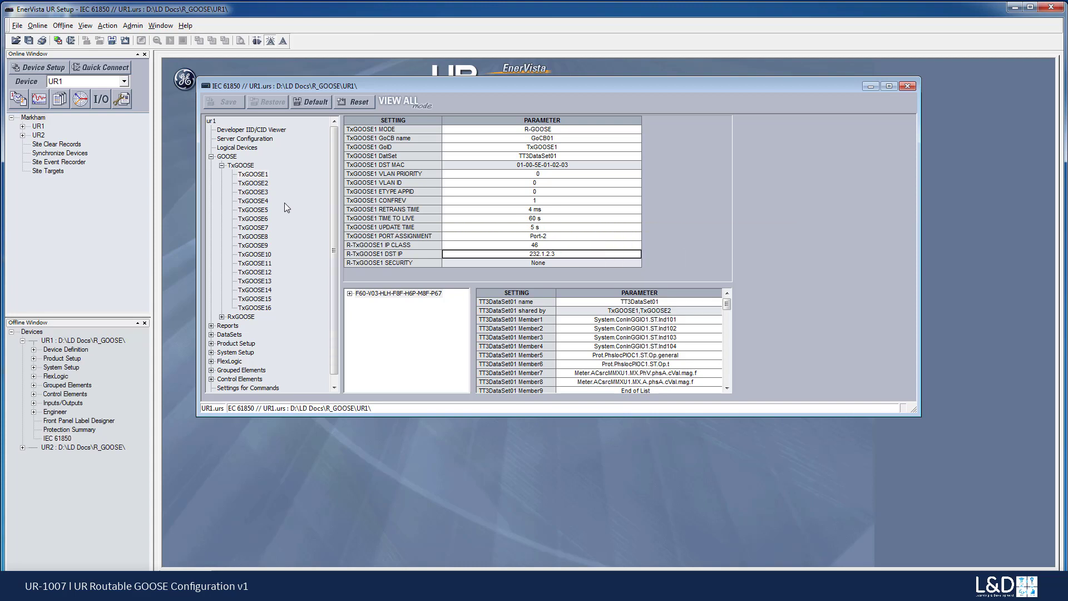
click(252, 184)
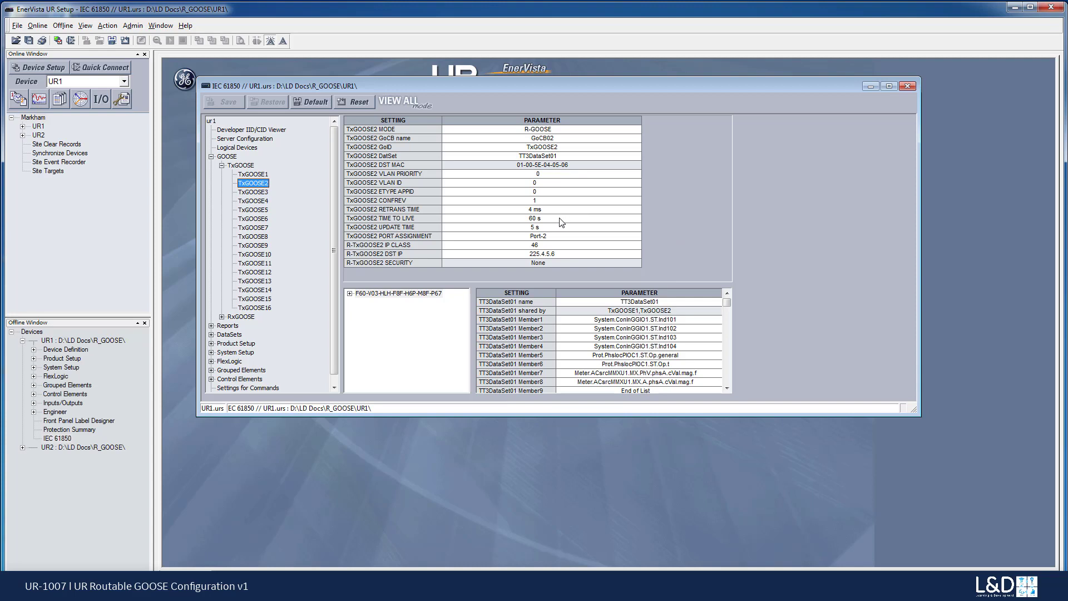
click(262, 174)
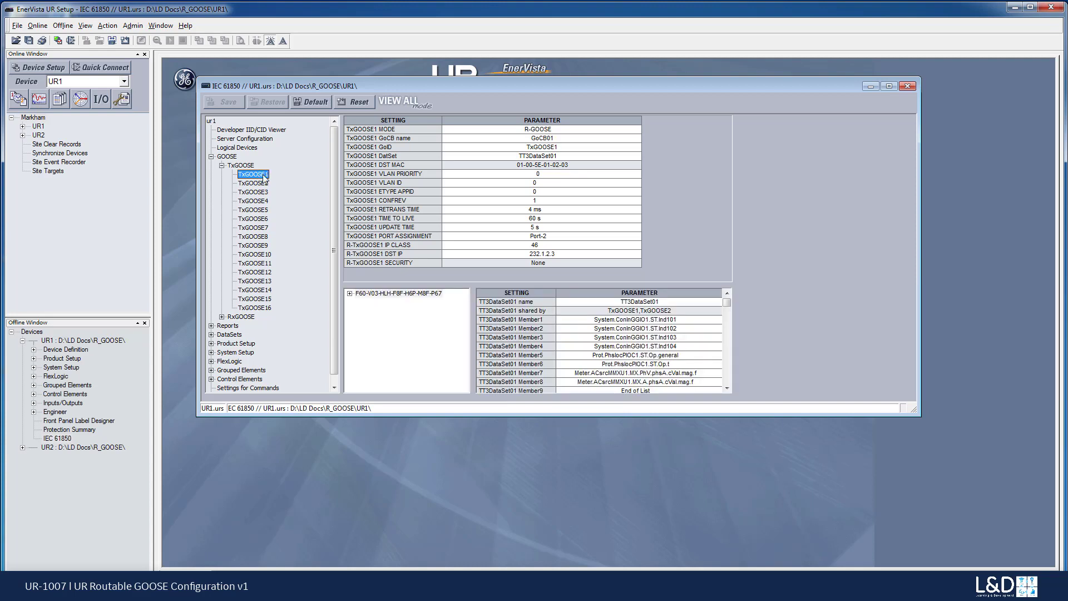
click(262, 183)
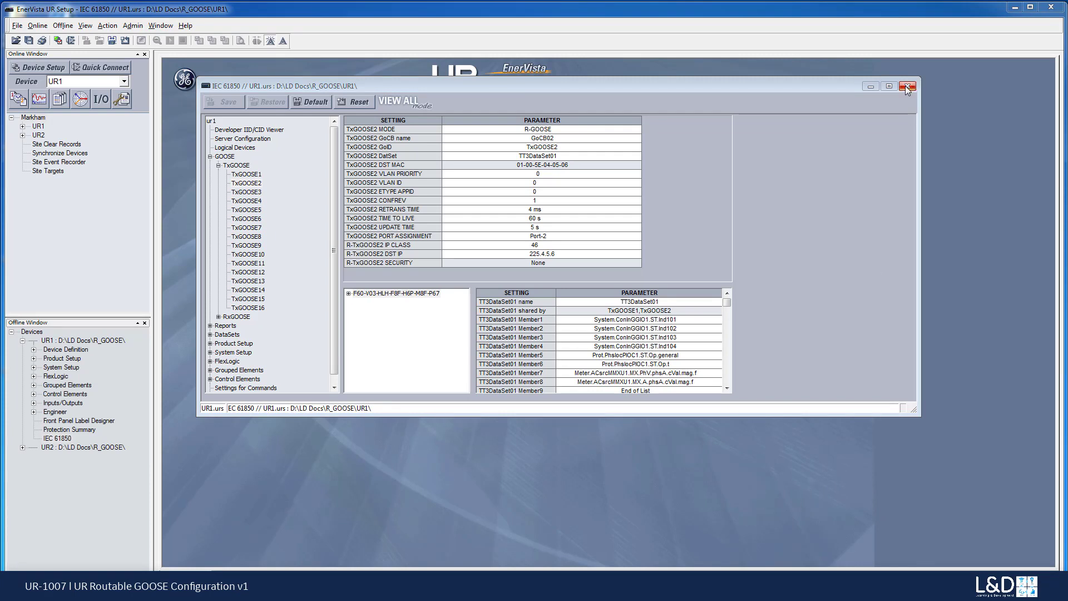
Step: Show System Setup > Source 1 Deadbands and check PhV.phsA.db 0.100% and A.phsA 0.010%
click(218, 165)
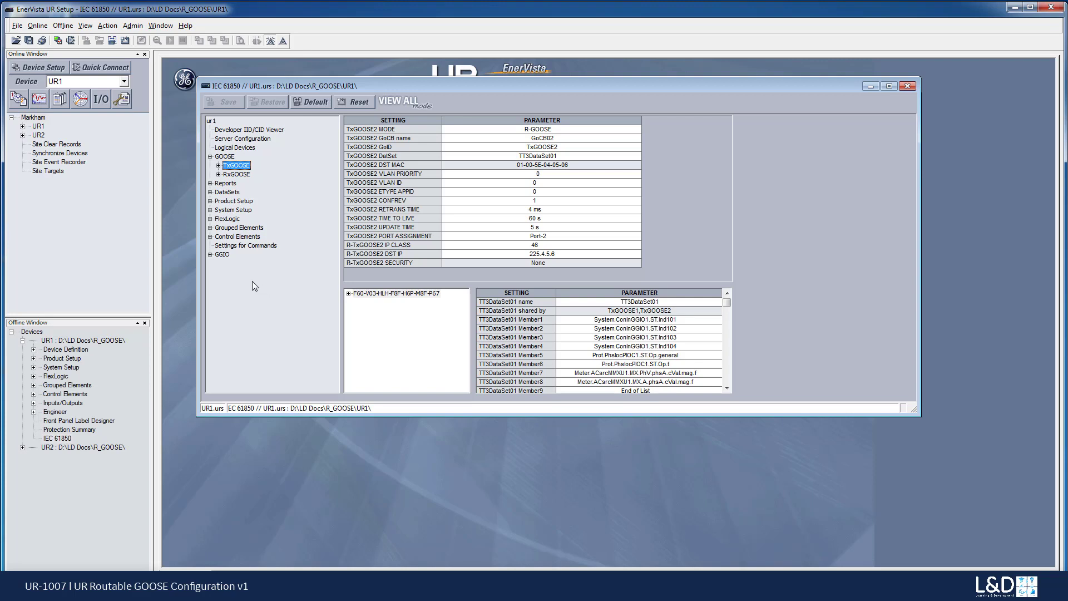
click(210, 210)
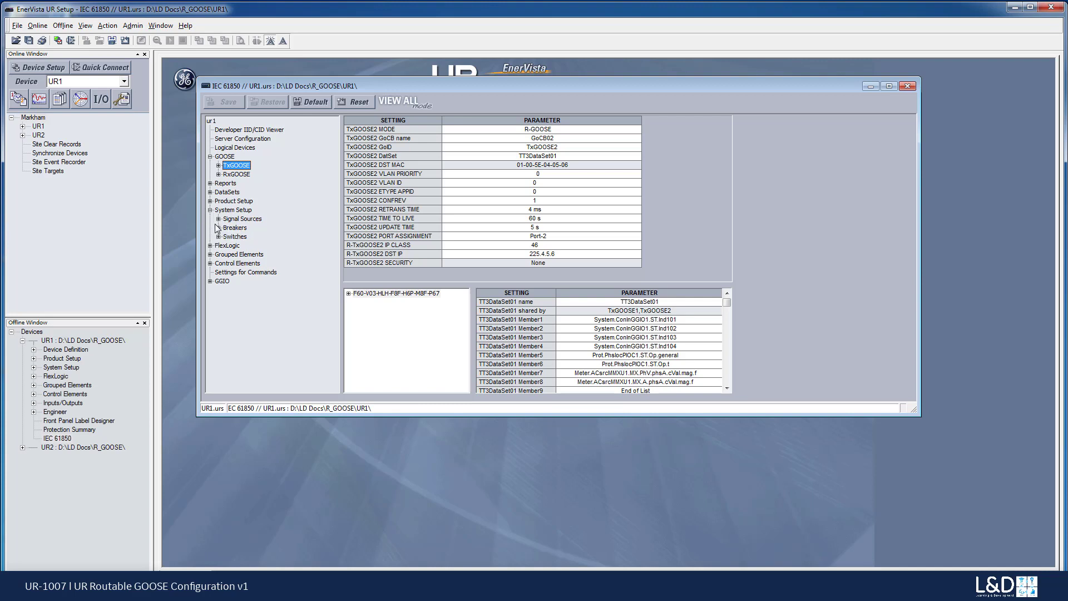
click(219, 219)
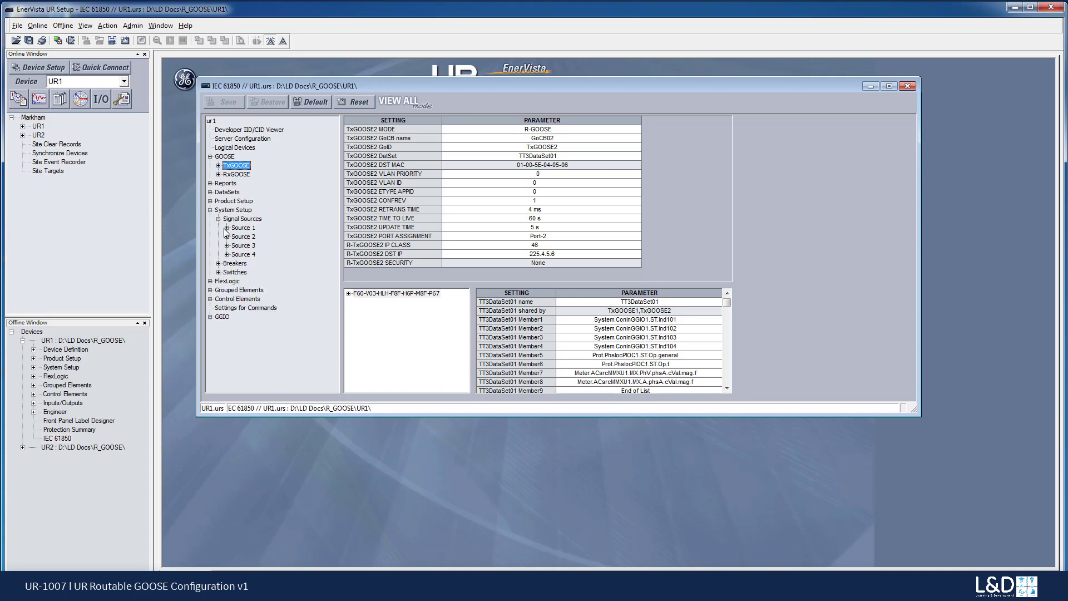
click(227, 228)
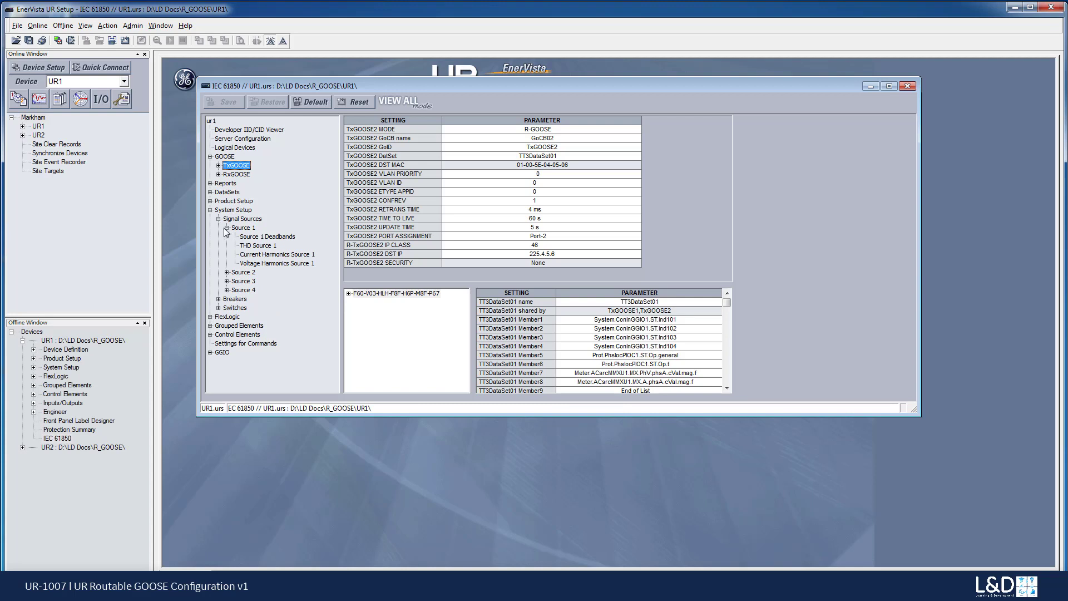
click(269, 238)
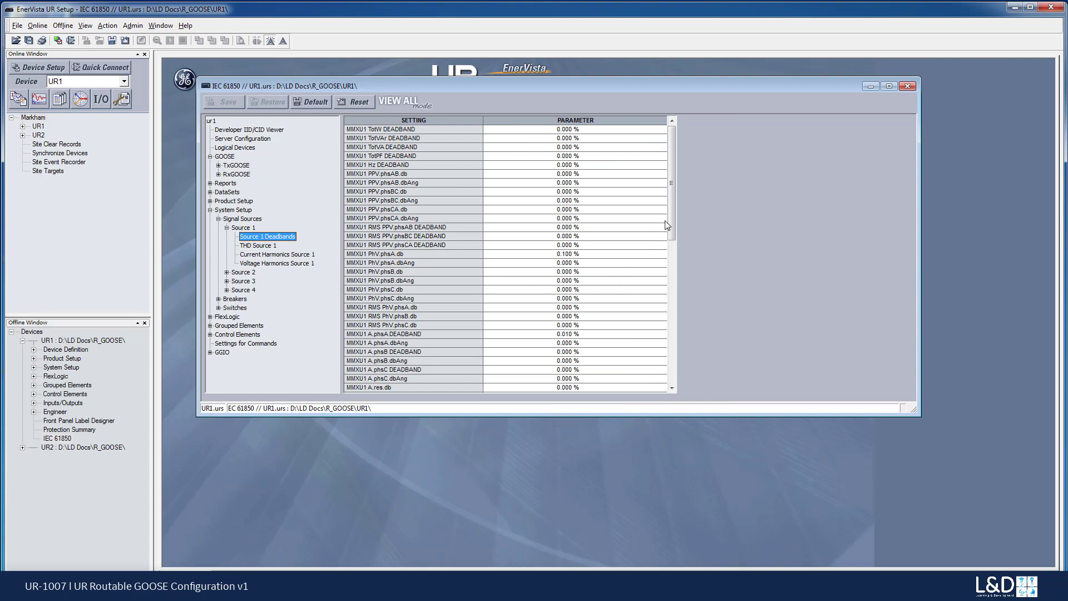
drag(672, 217, 674, 234)
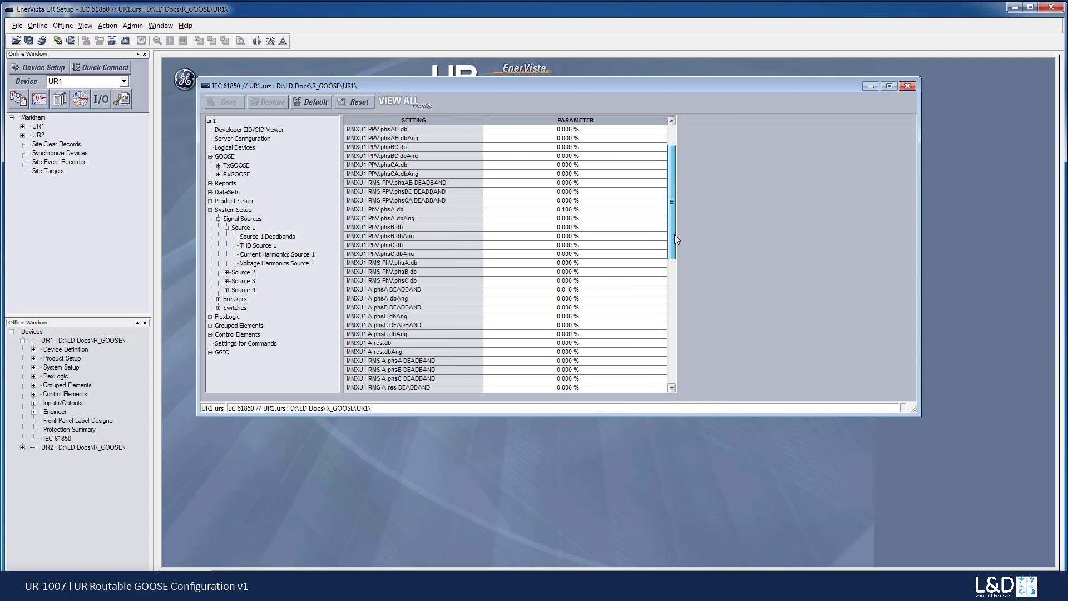
click(612, 211)
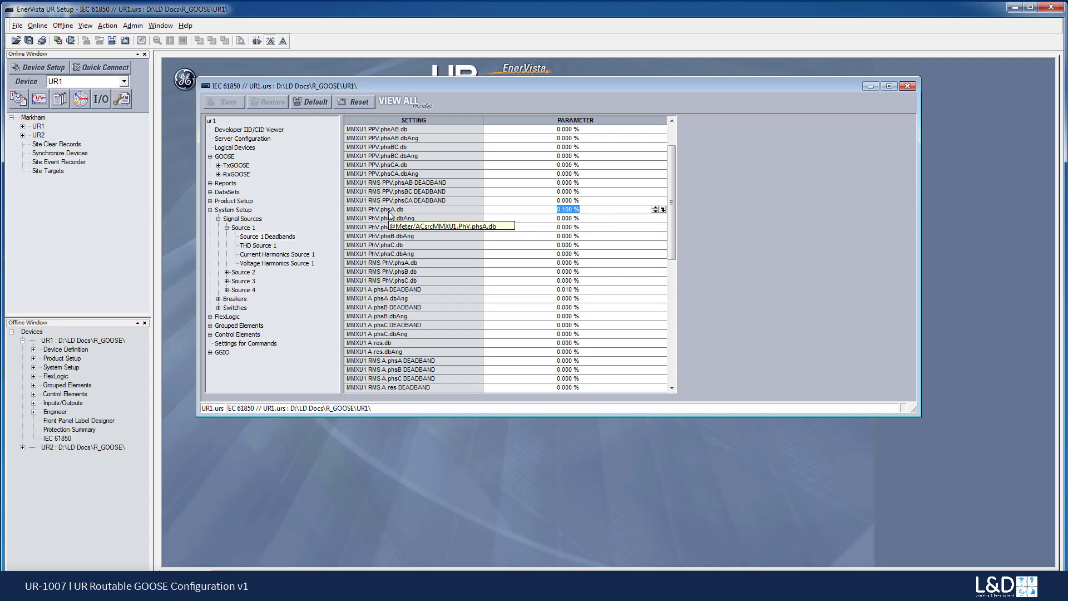
click(592, 289)
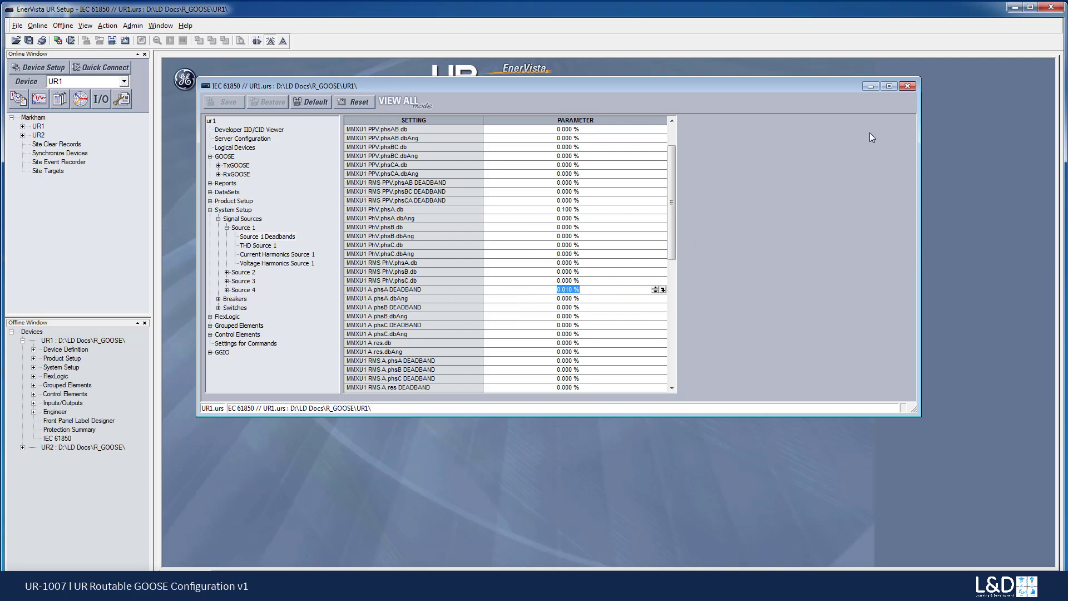
Step: Close UR1's IEC 61850 window and expand offline UR2 down to its IEC 61850 item
click(908, 86)
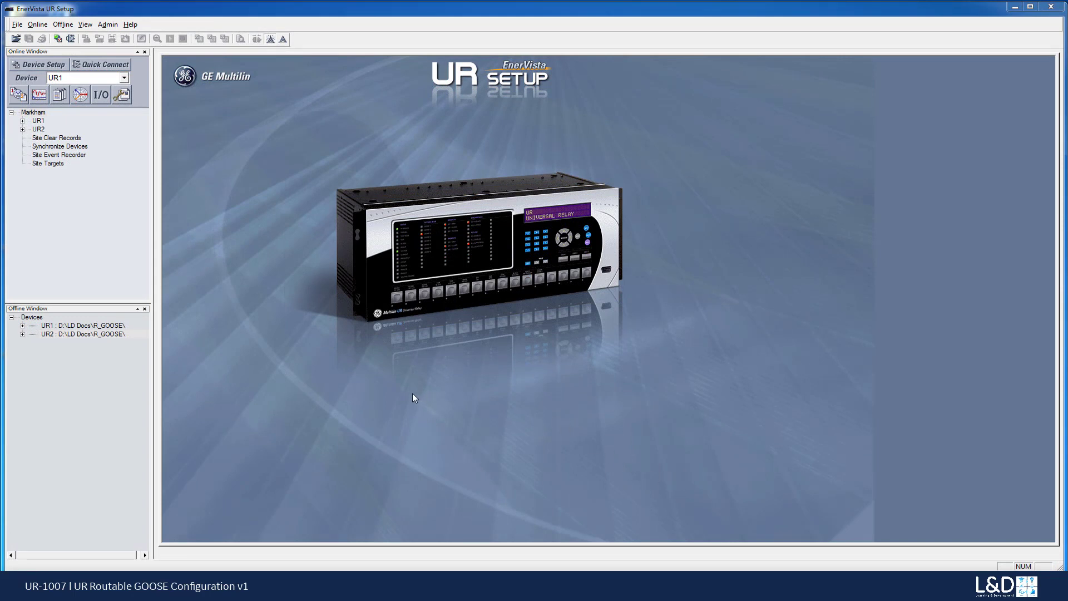
click(22, 334)
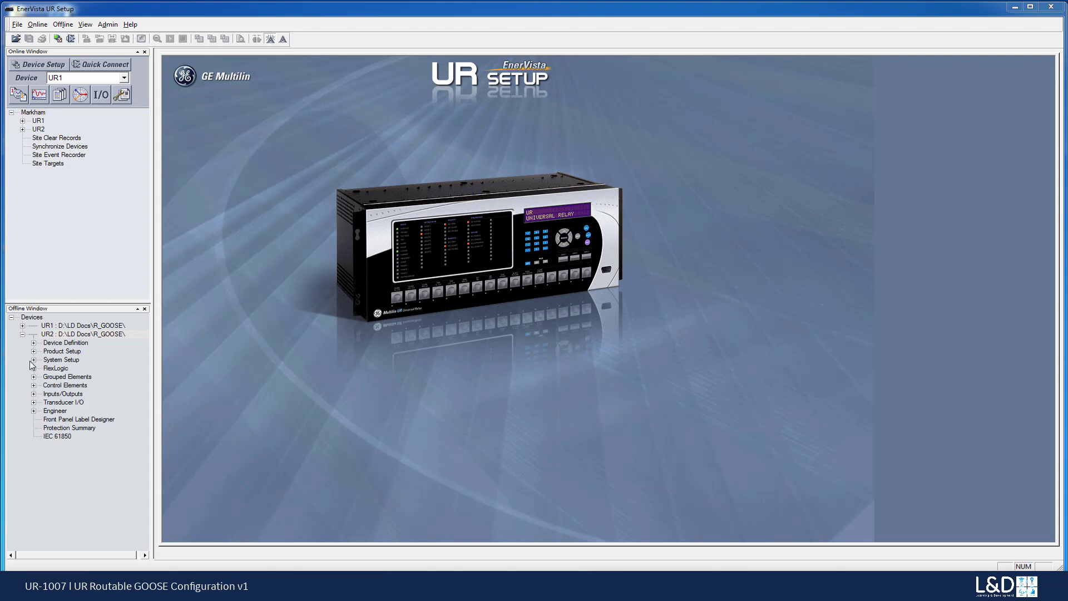
click(59, 437)
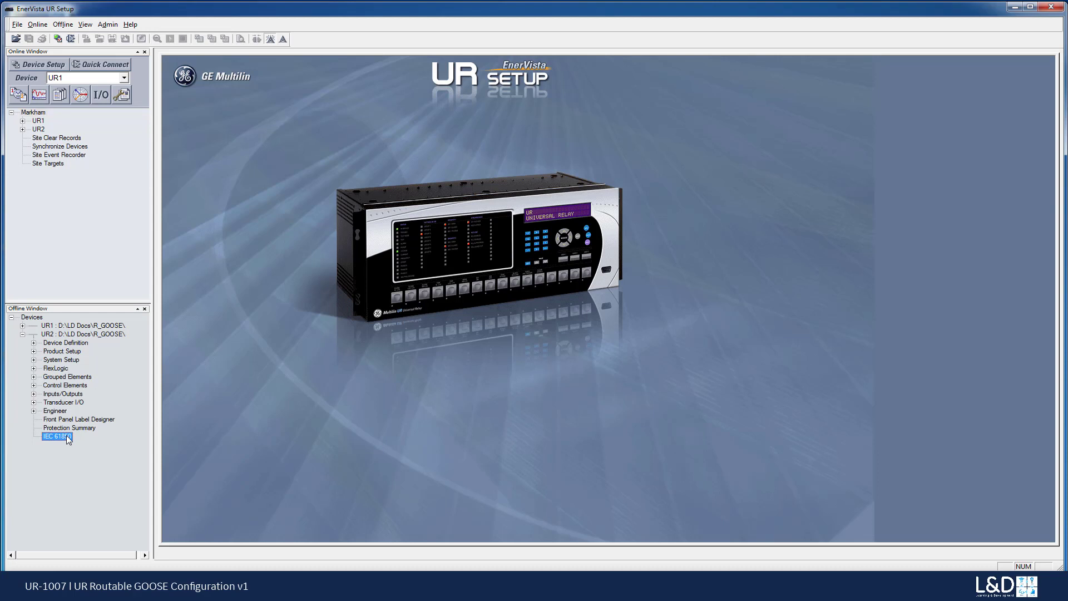
Step: Open UR2's IEC 61850 settings, confirm IED name UR2, and show the RxGOOSE Boolean Inputs table
double_click(67, 437)
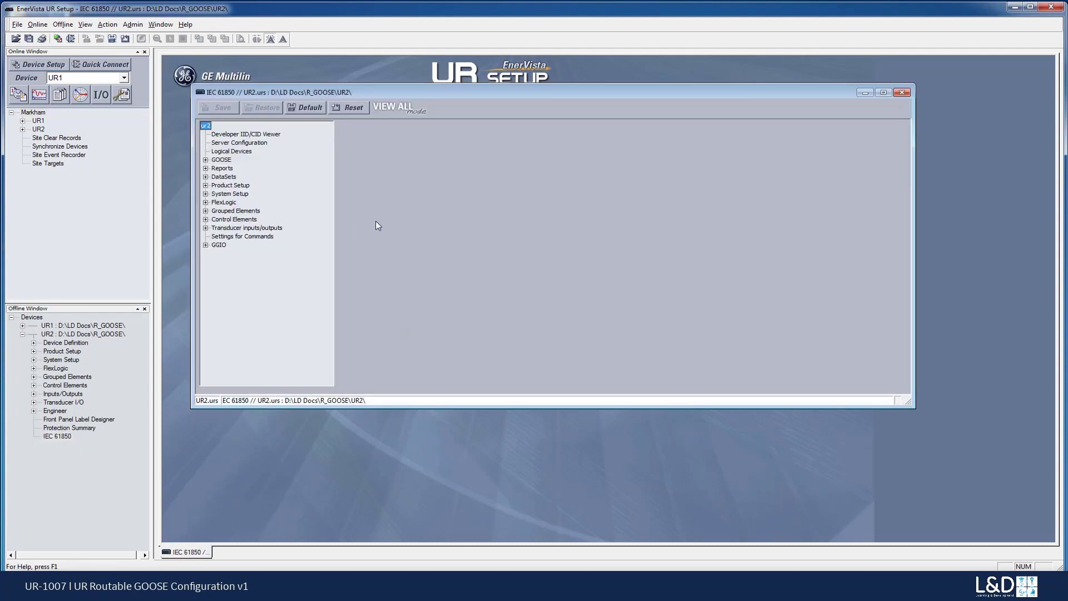
click(259, 143)
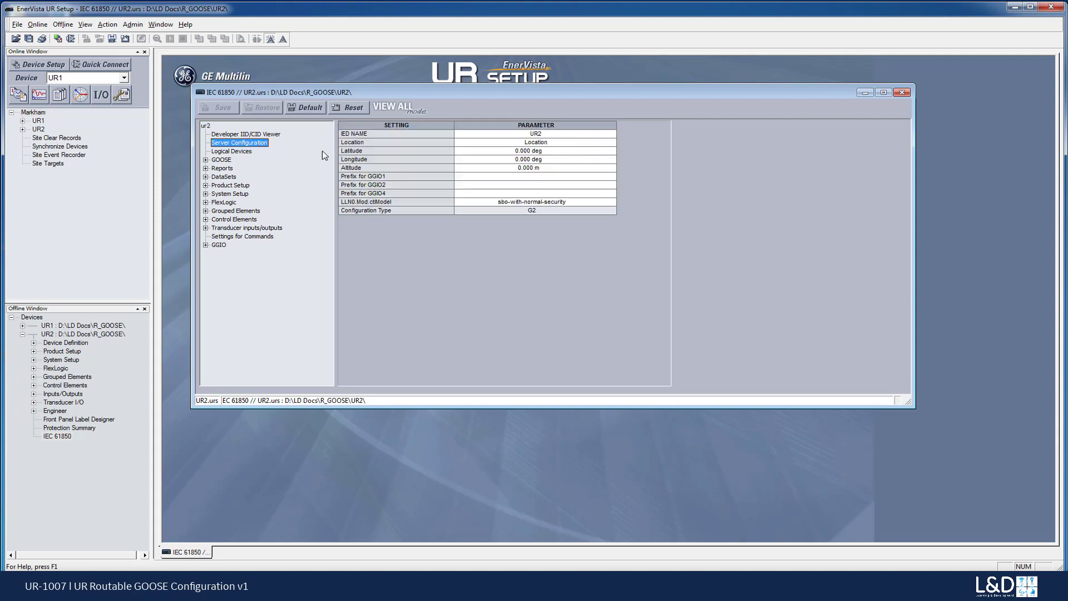
click(583, 135)
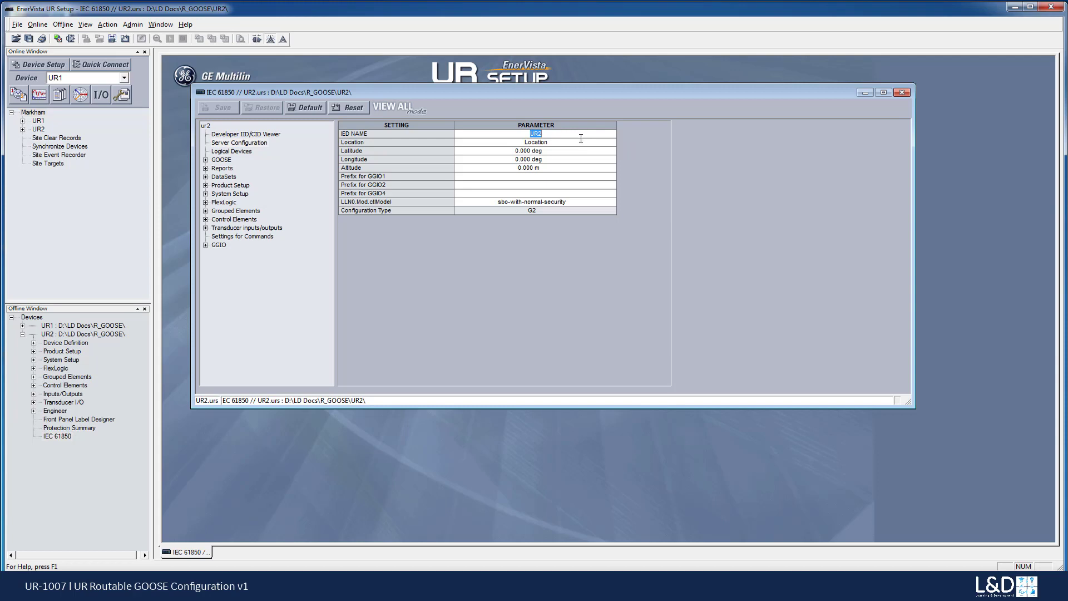
click(578, 143)
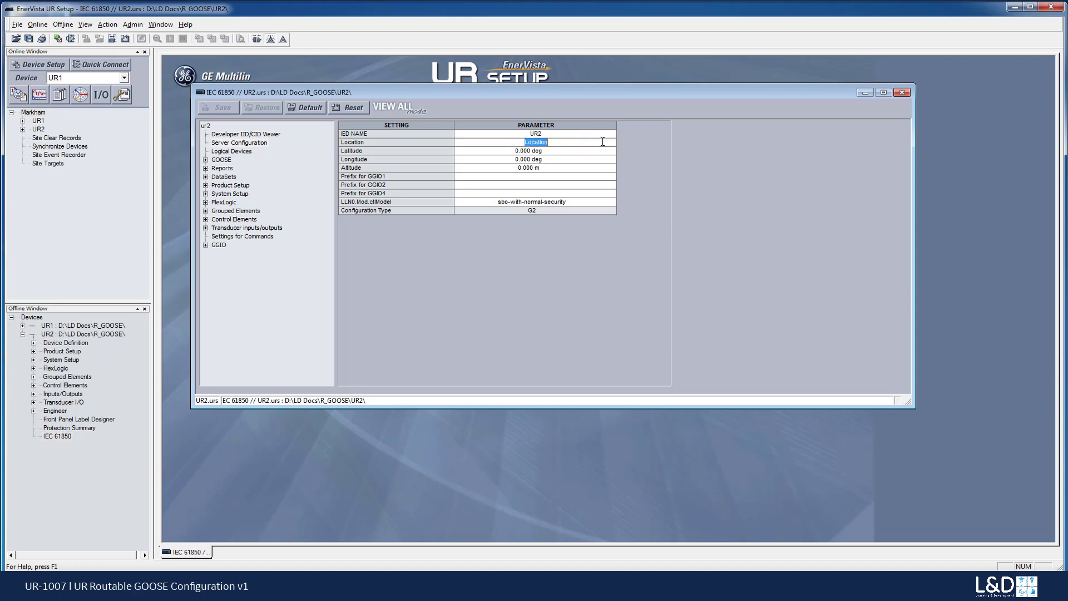
click(205, 160)
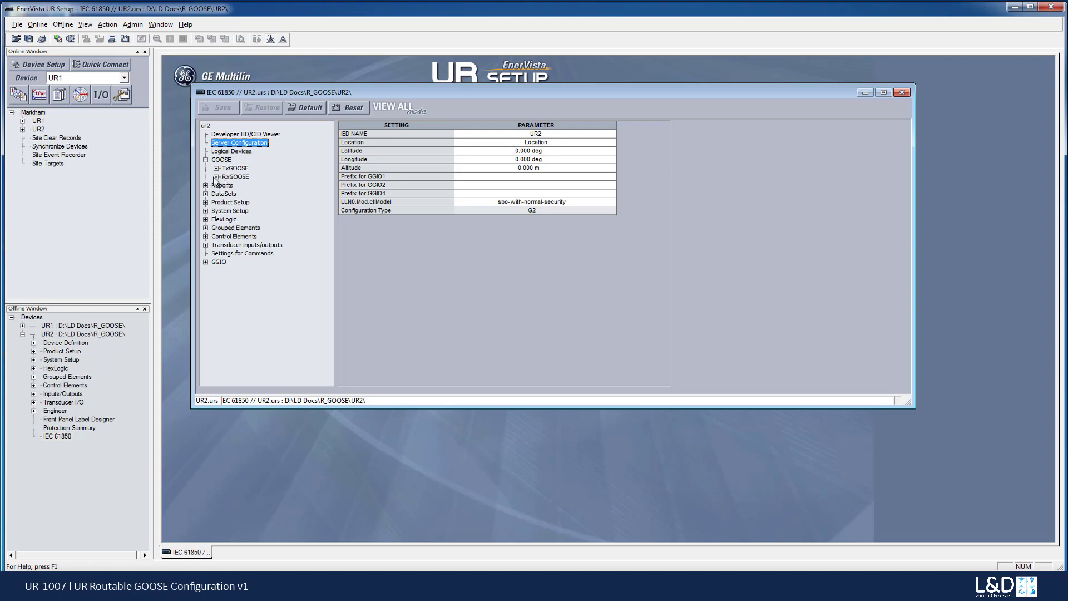
click(216, 177)
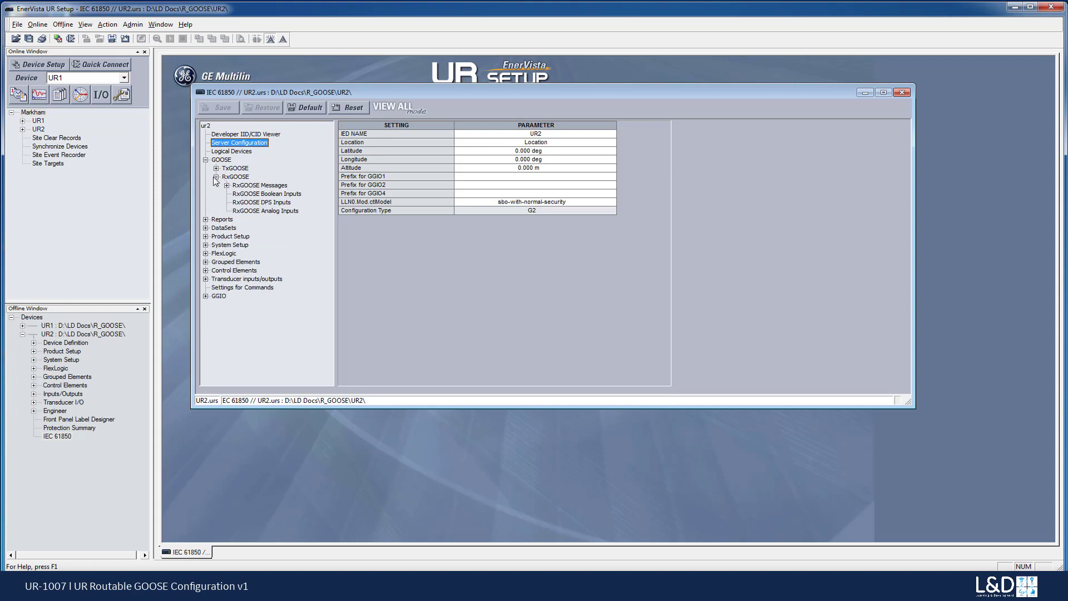
click(258, 194)
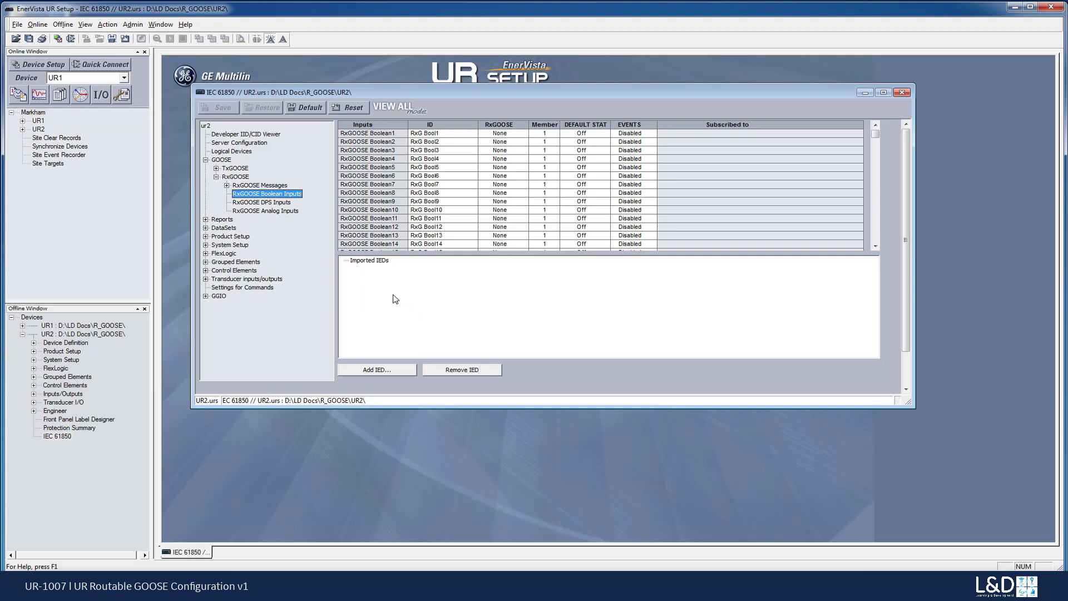
Step: Add UR1 as an imported IED from UR1.cid and expand its GoCB01 data items
click(397, 370)
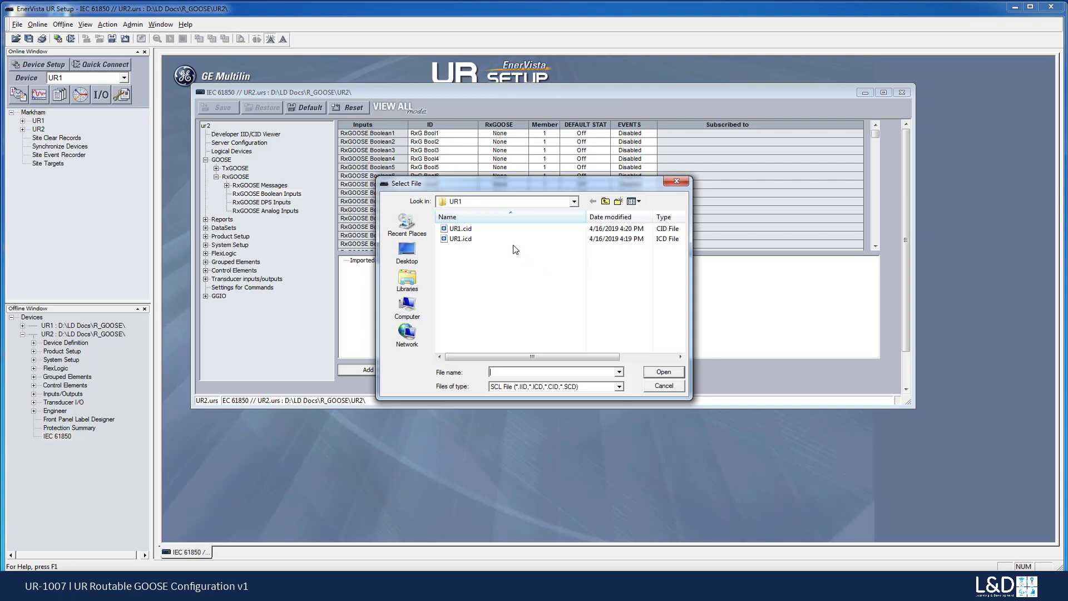
click(476, 232)
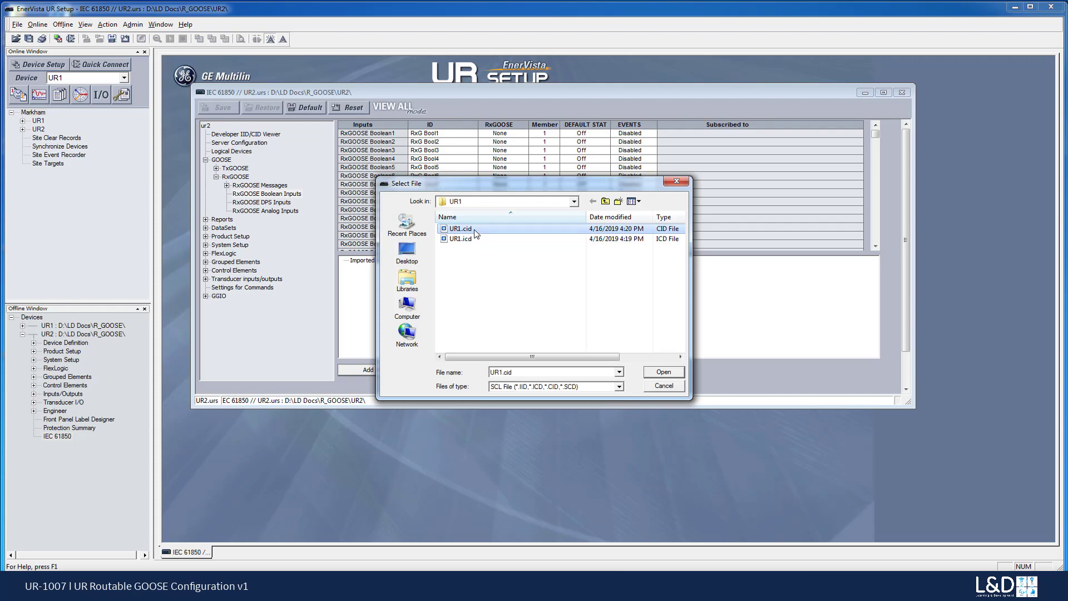
click(663, 372)
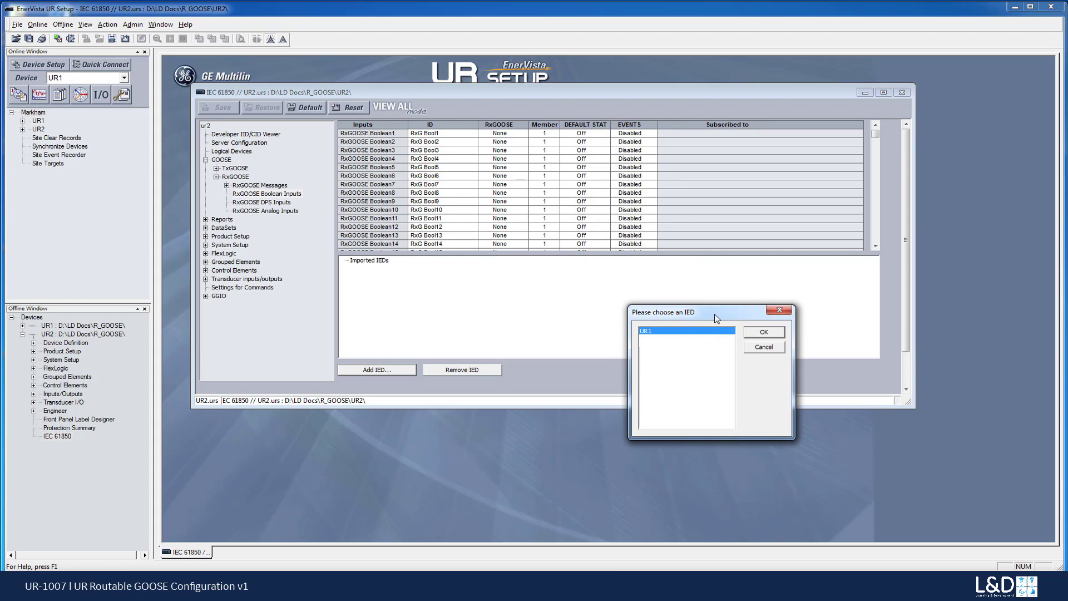
drag(715, 313, 654, 306)
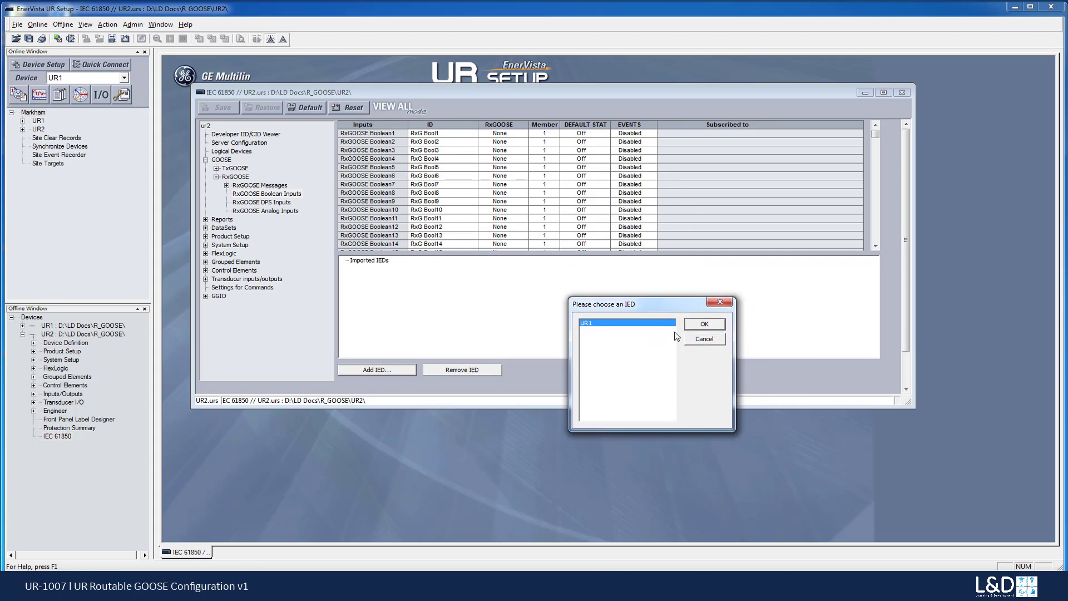
click(705, 325)
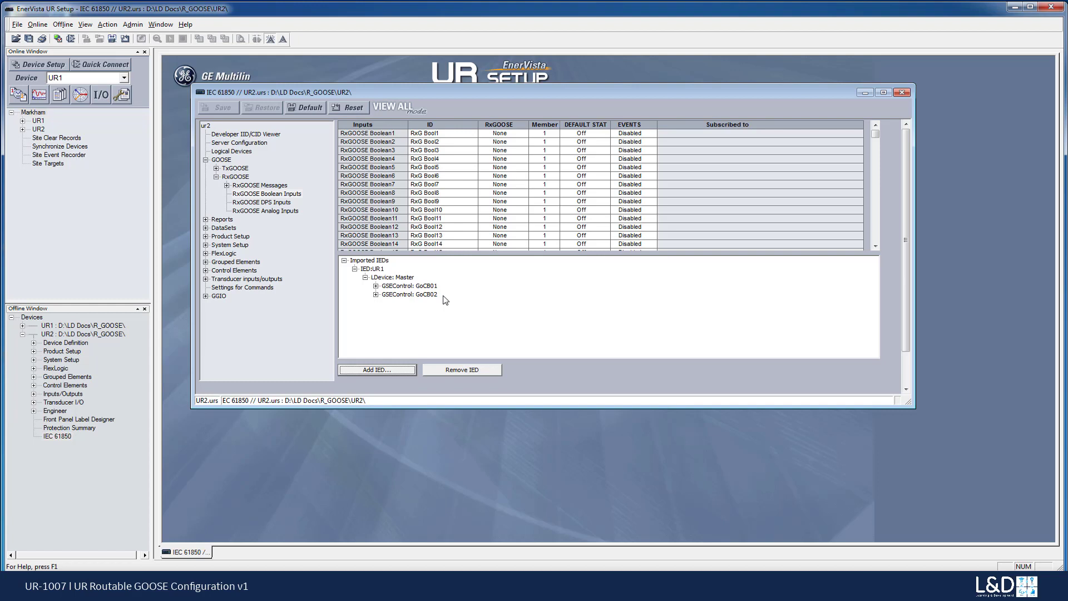
click(376, 287)
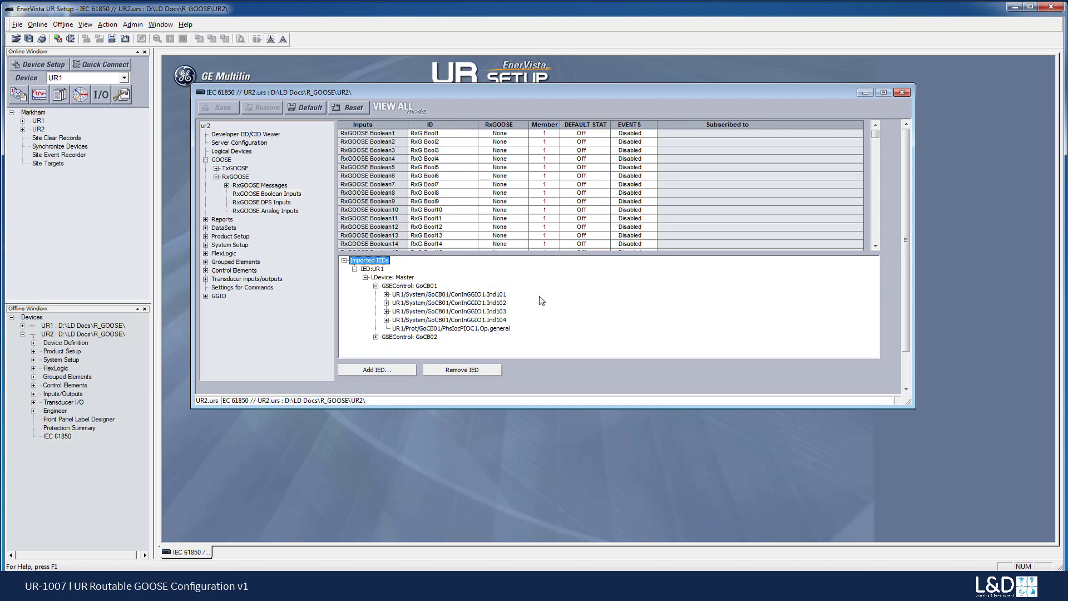
Step: Map Ind101 and Ind102 (GoCB01) and Ind103 and Ind104 (GoCB02) onto RxGOOSE Boolean1–4
click(450, 296)
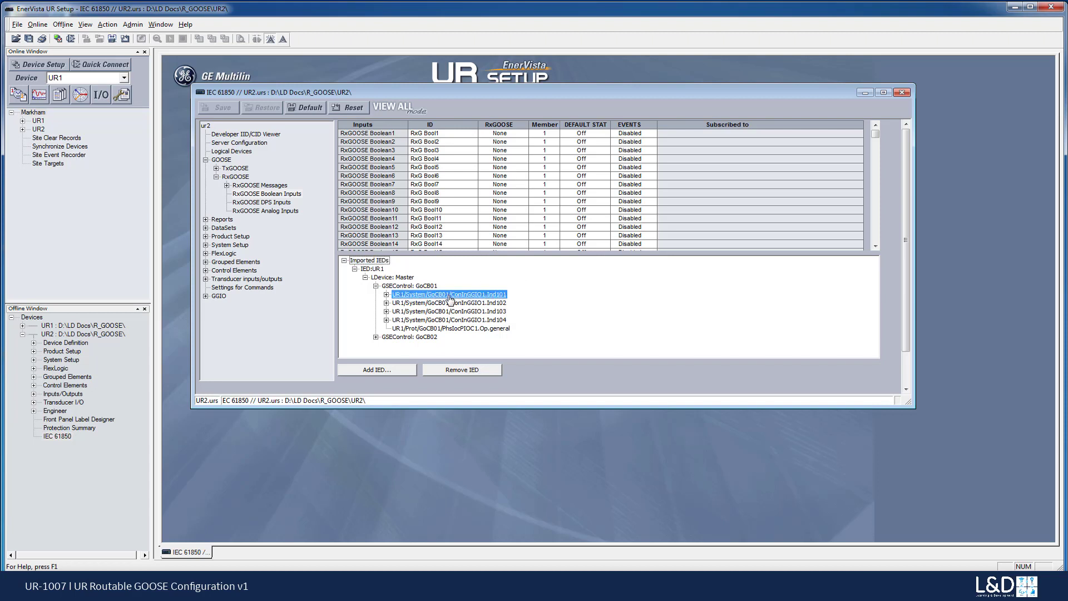
drag(450, 299, 445, 133)
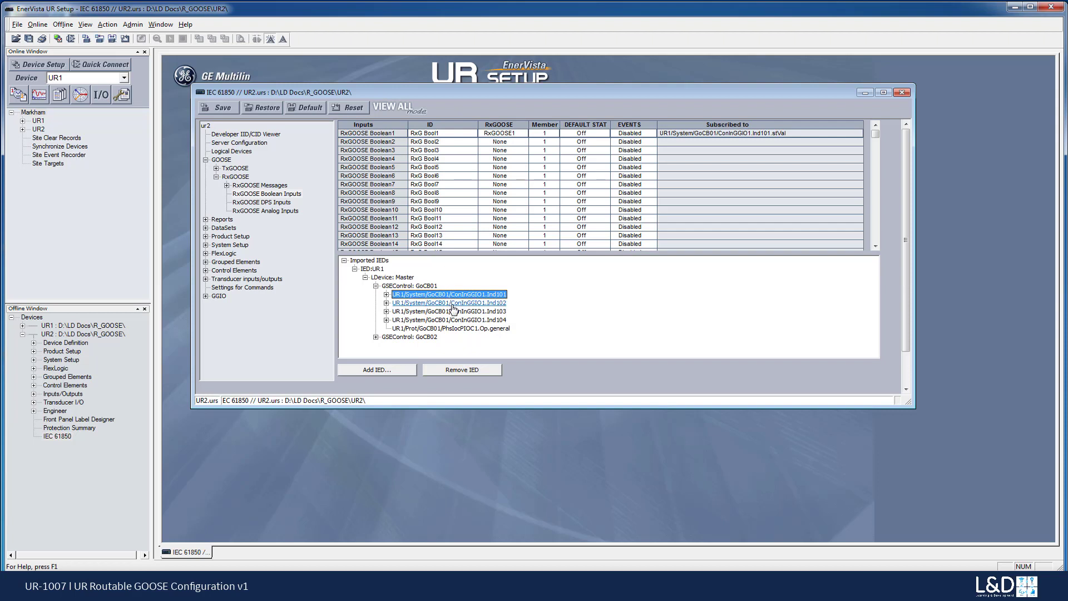
drag(453, 308, 444, 142)
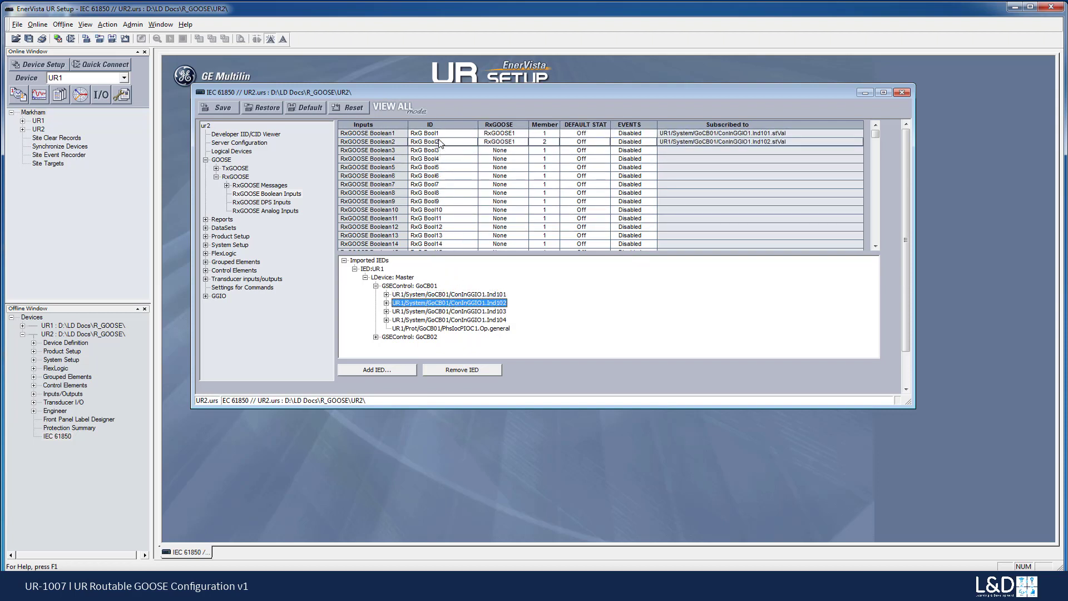
click(376, 337)
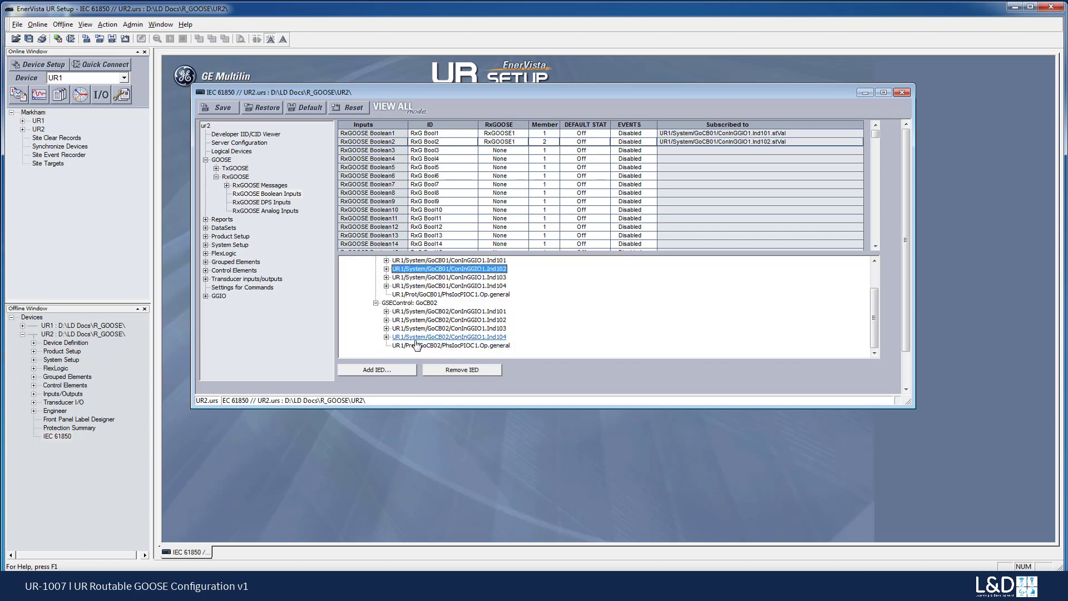
click(474, 329)
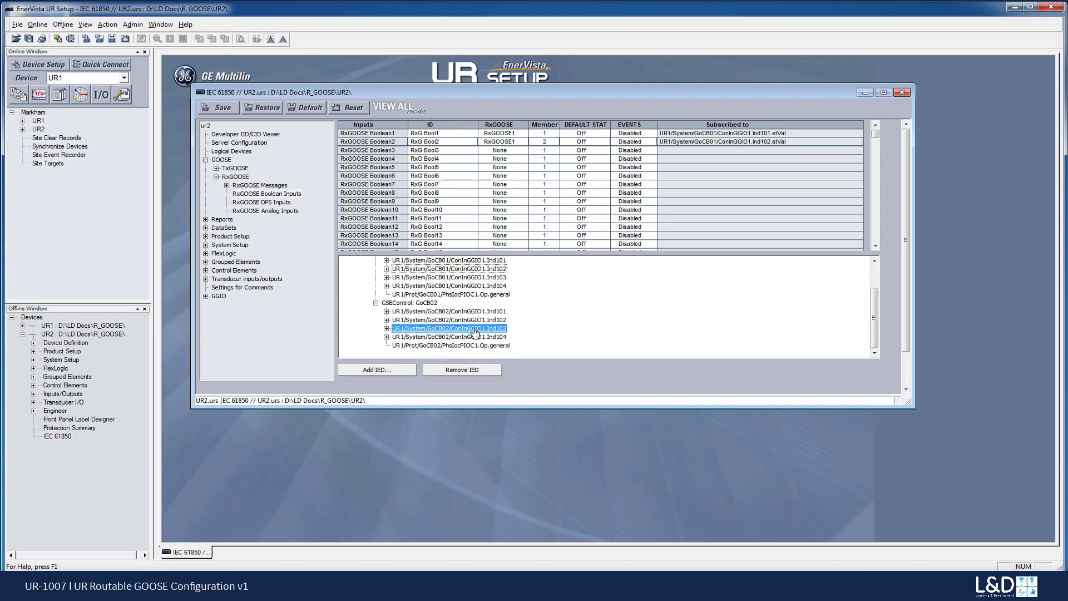
drag(475, 332, 467, 150)
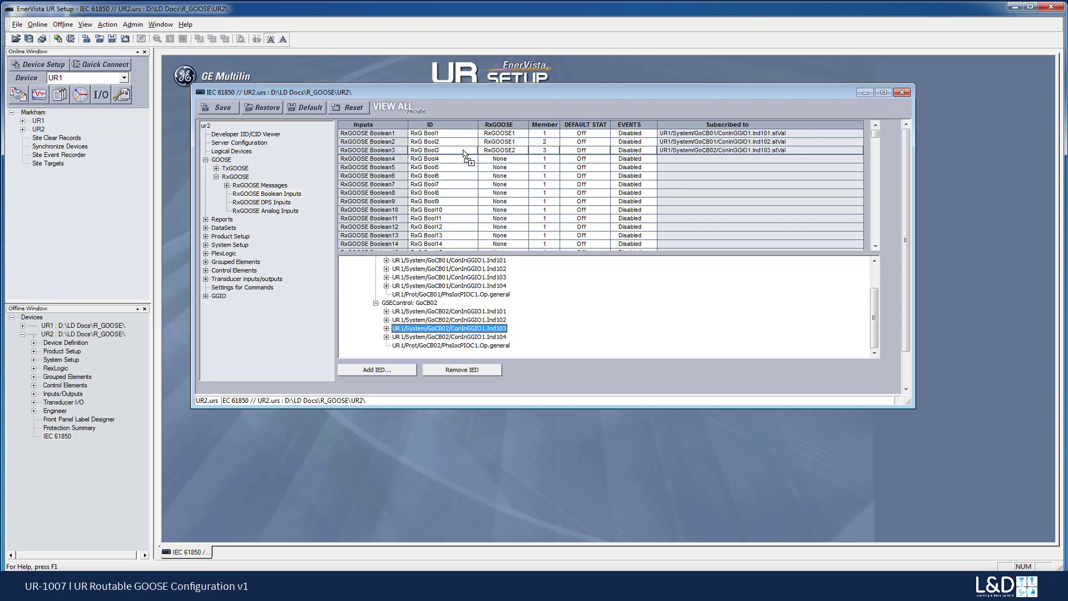
drag(477, 337, 468, 150)
Step: Map PhsIocPIOC1.Op.general onto RxGOOSE Boolean5 and collapse the GoCB01 and GoCB02 nodes
scroll(557, 301, up, 3)
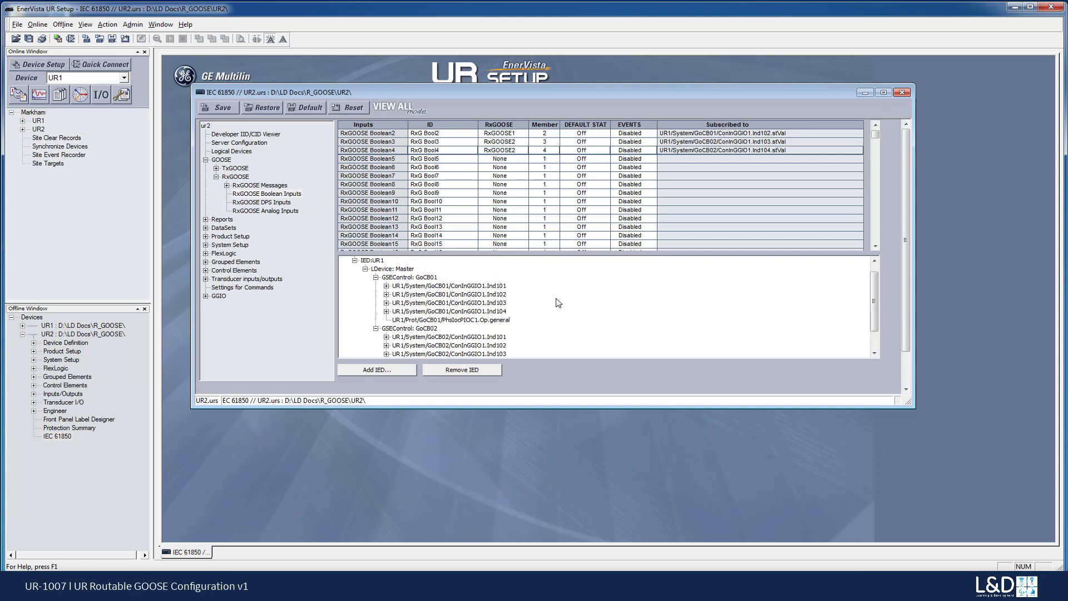
scroll(556, 300, down, 2)
scroll(548, 305, up, 3)
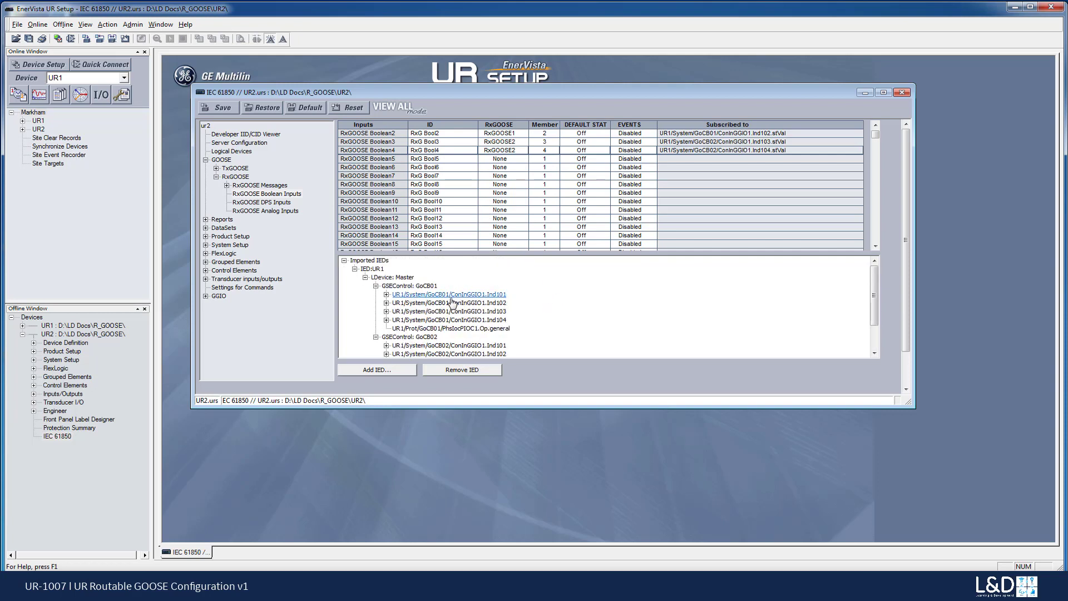
click(487, 329)
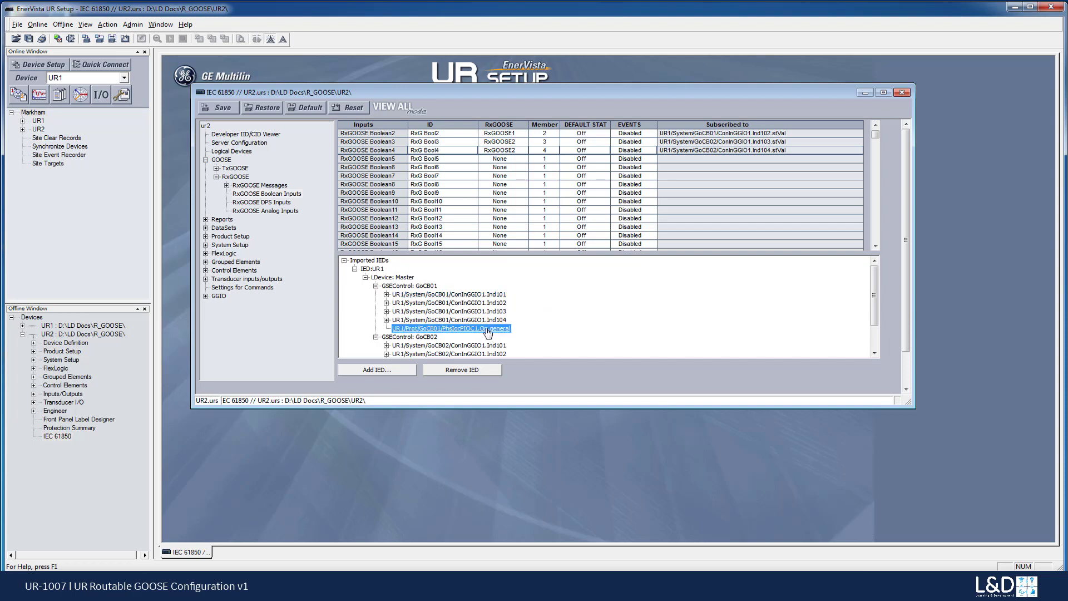
drag(487, 332, 448, 151)
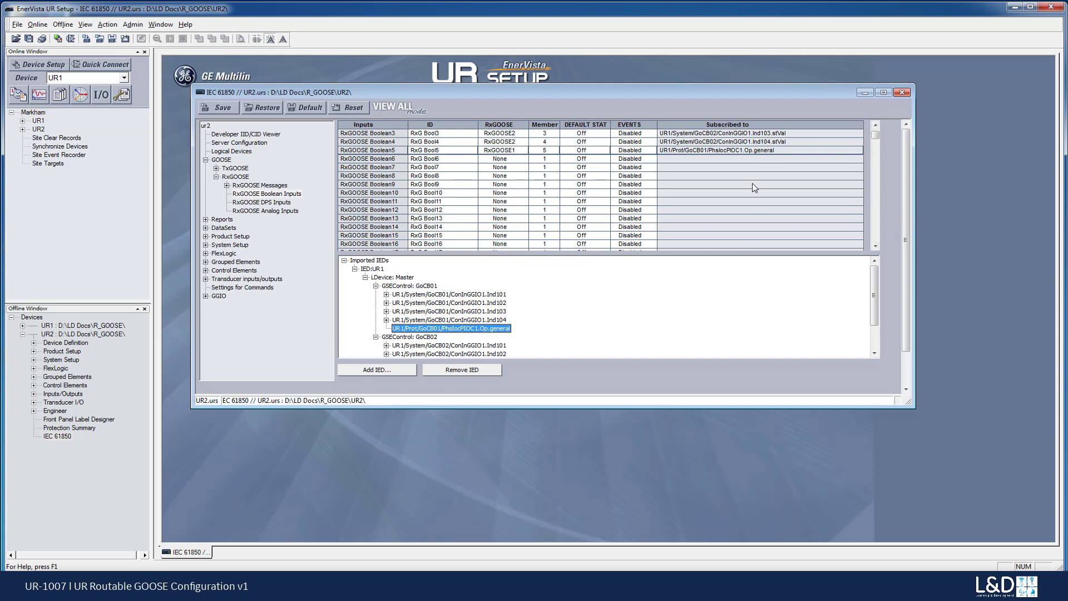
click(676, 195)
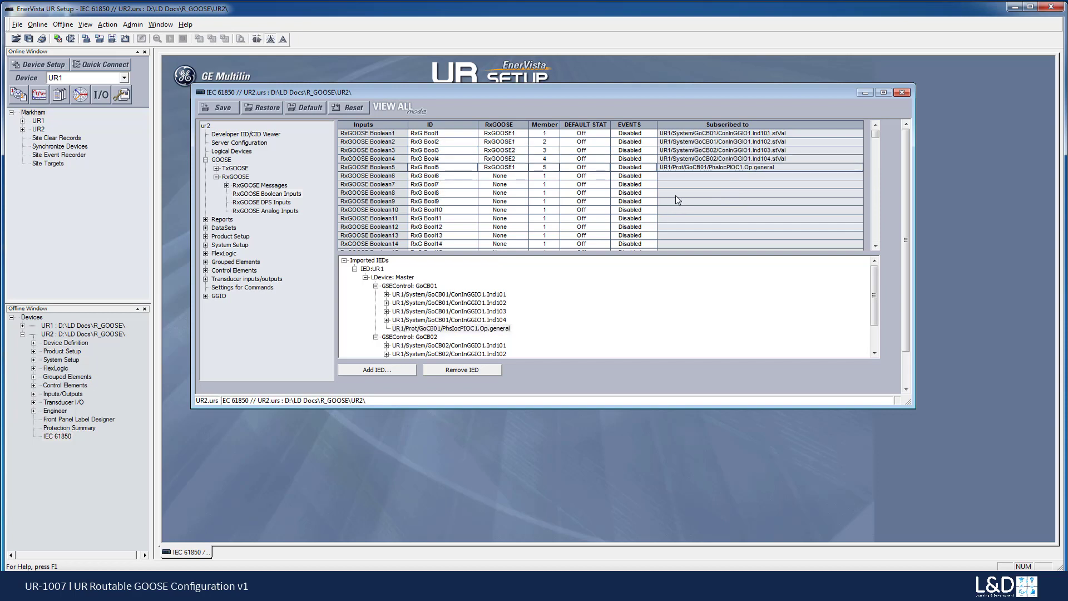
scroll(676, 195, up, 1)
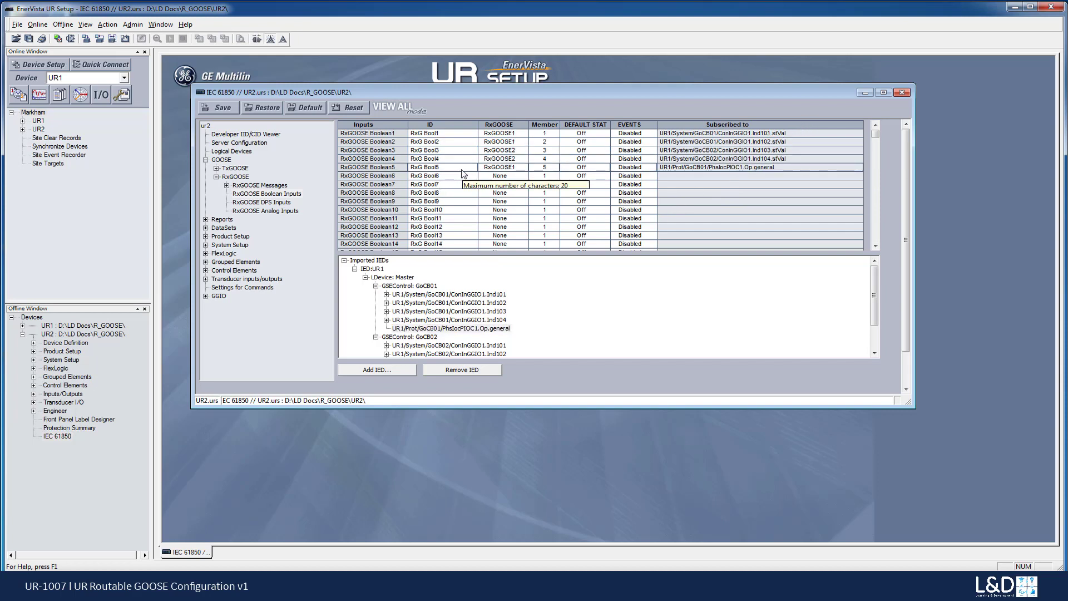
click(376, 285)
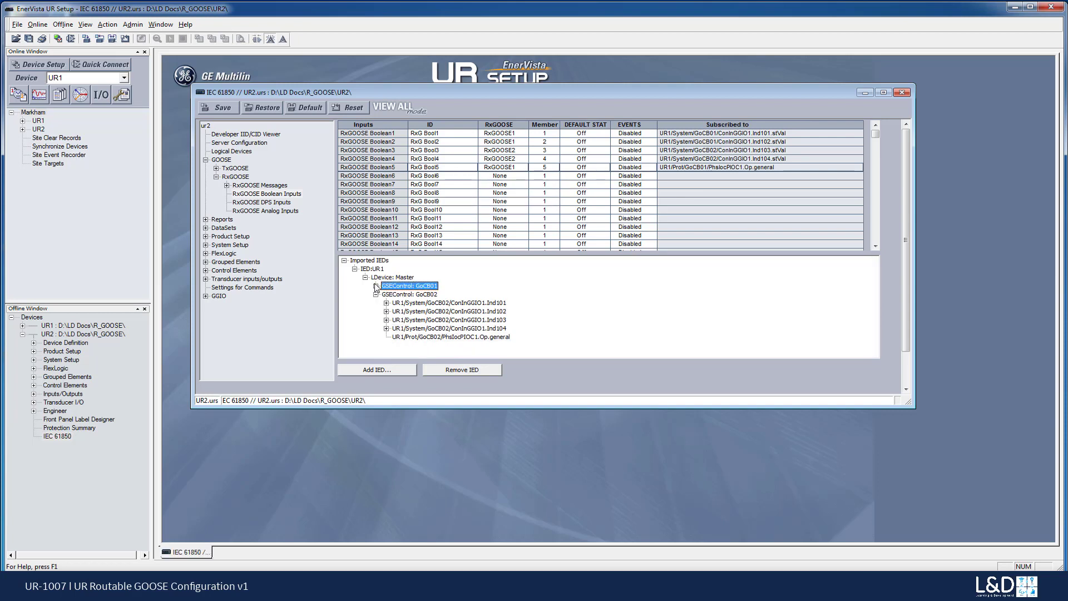
click(375, 295)
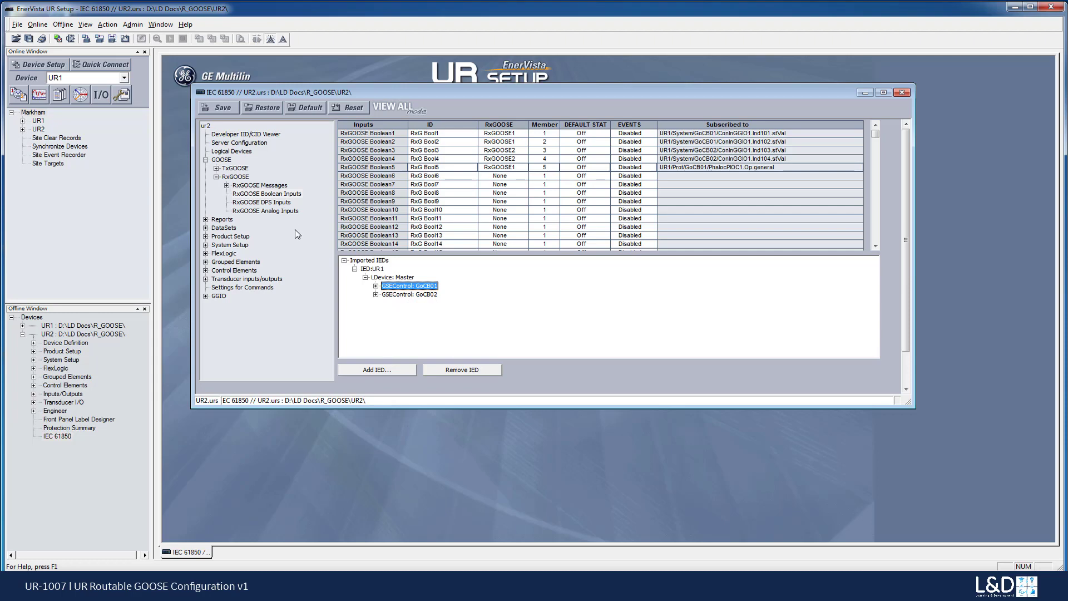
Step: In RxGOOSE Analog Inputs, map GoCB01's PhV.phsA and A.phsA magnitudes onto Analog1 and Analog2
click(247, 212)
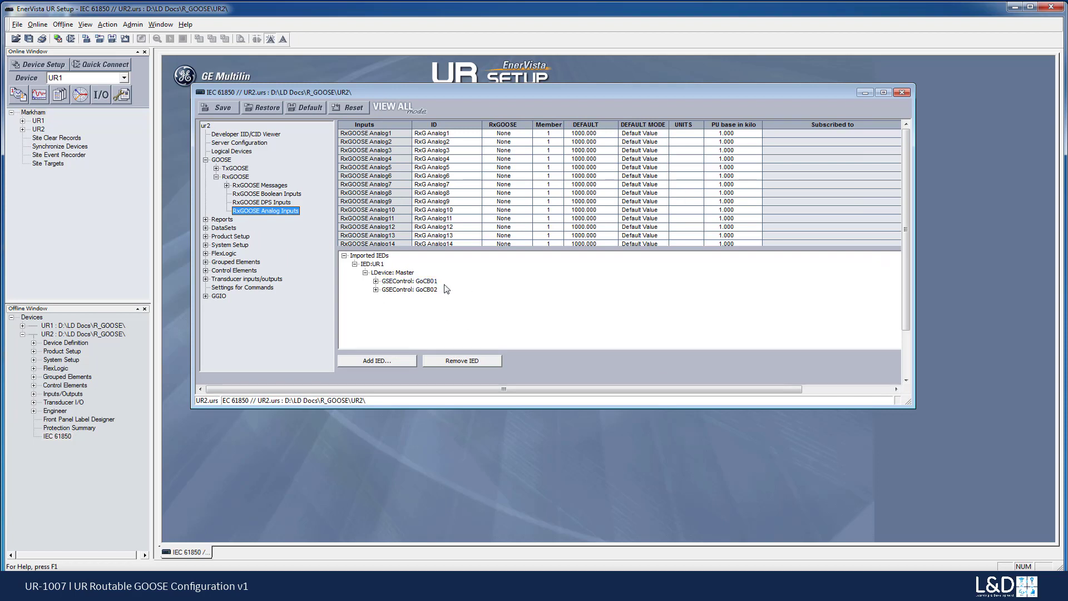
click(375, 281)
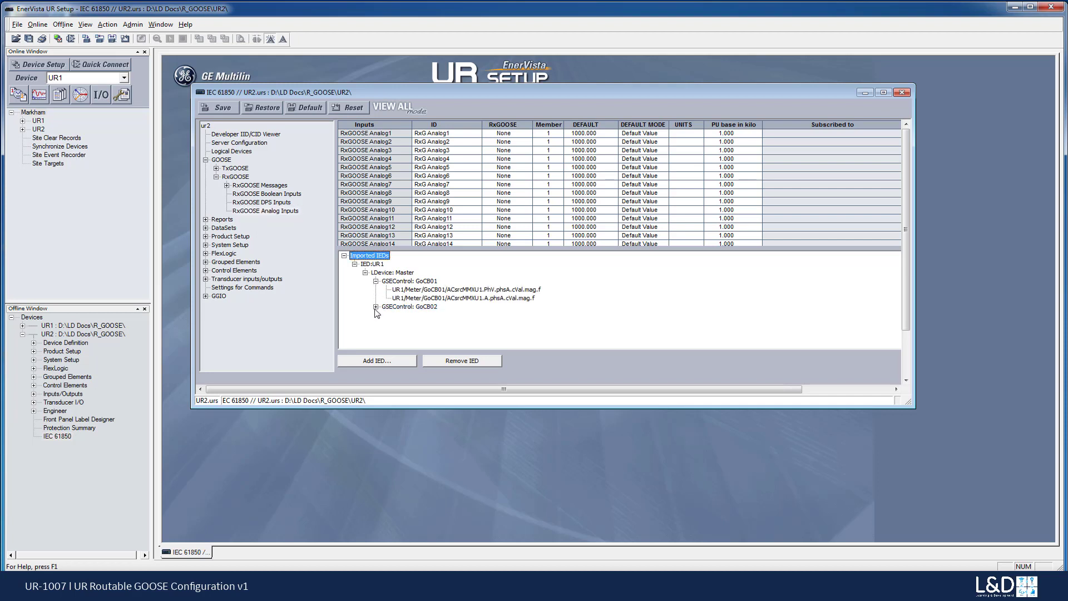
click(375, 307)
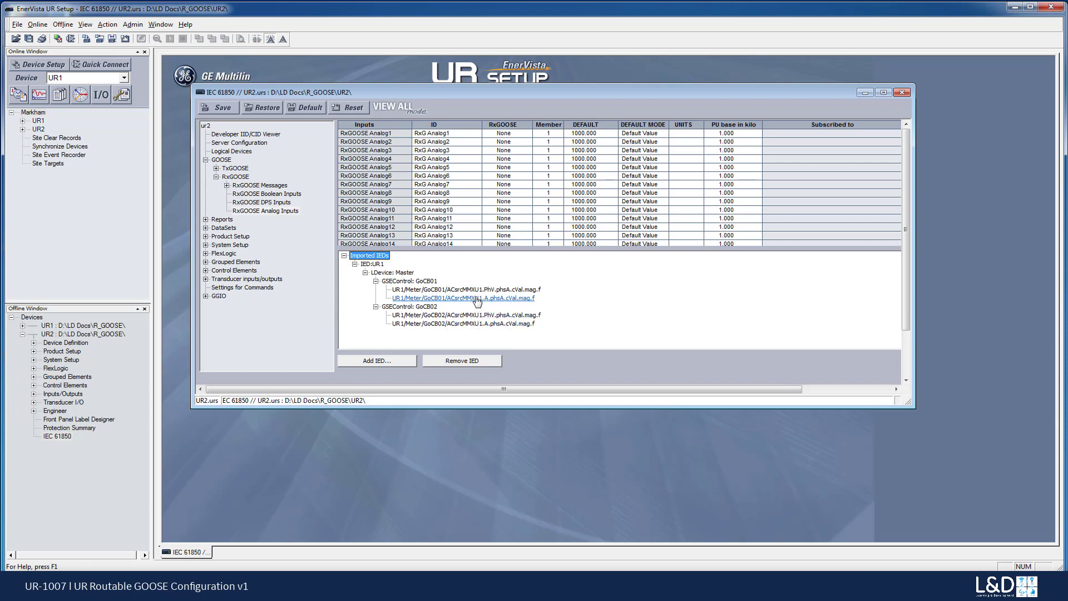
click(375, 307)
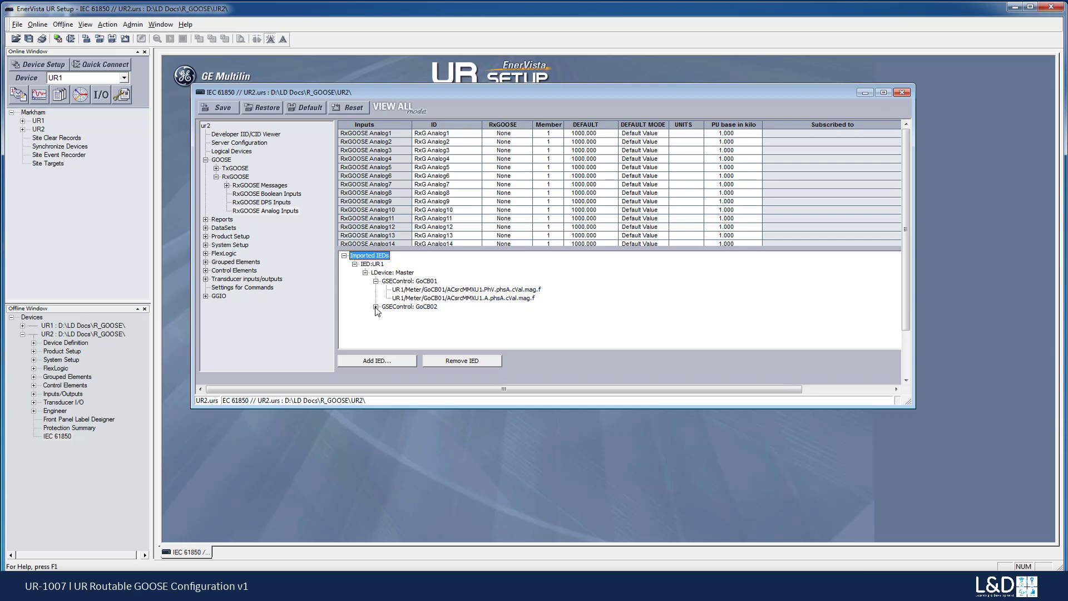
click(477, 290)
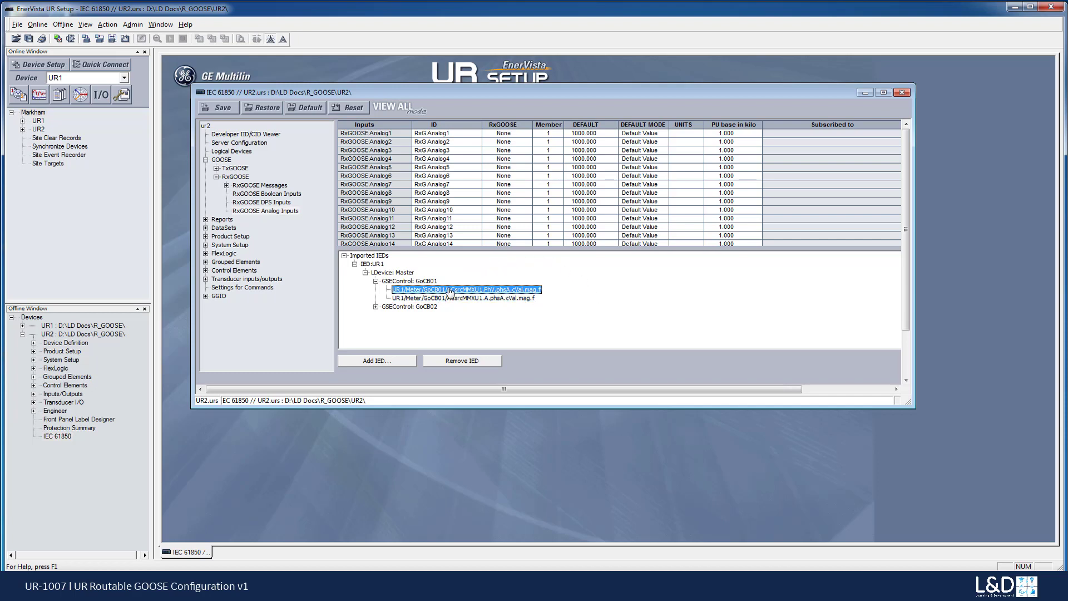
drag(451, 290, 450, 138)
drag(471, 298, 459, 145)
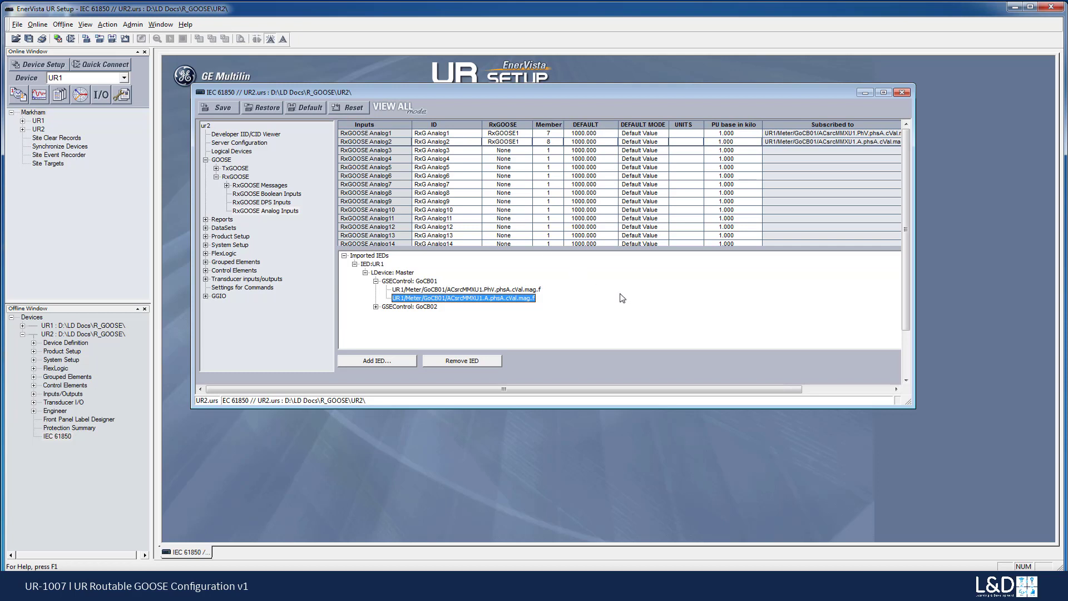
click(366, 273)
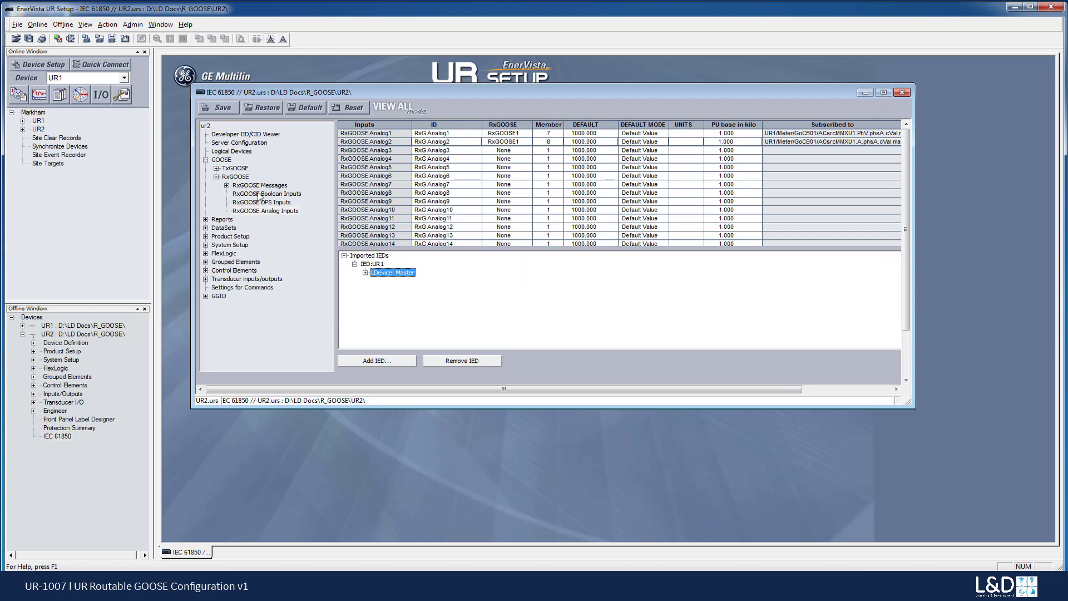
Step: Show RxGOOSE1's auto-filled R-GOOSE settings: TxGOOSE1 from UR1, 10.14.27.50 to 232.1.2.3
click(227, 186)
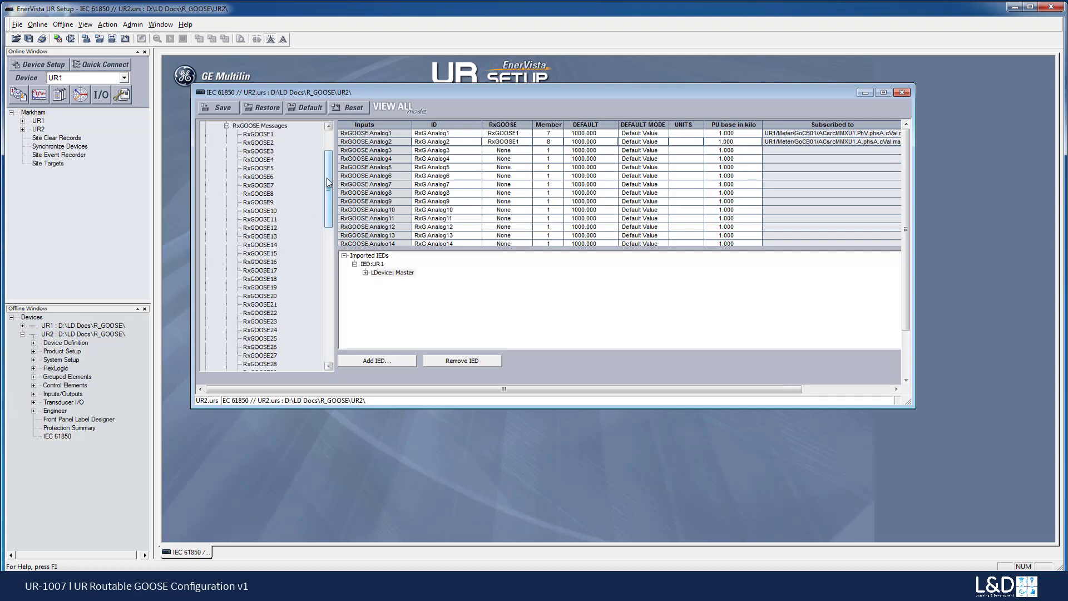
drag(326, 178, 330, 151)
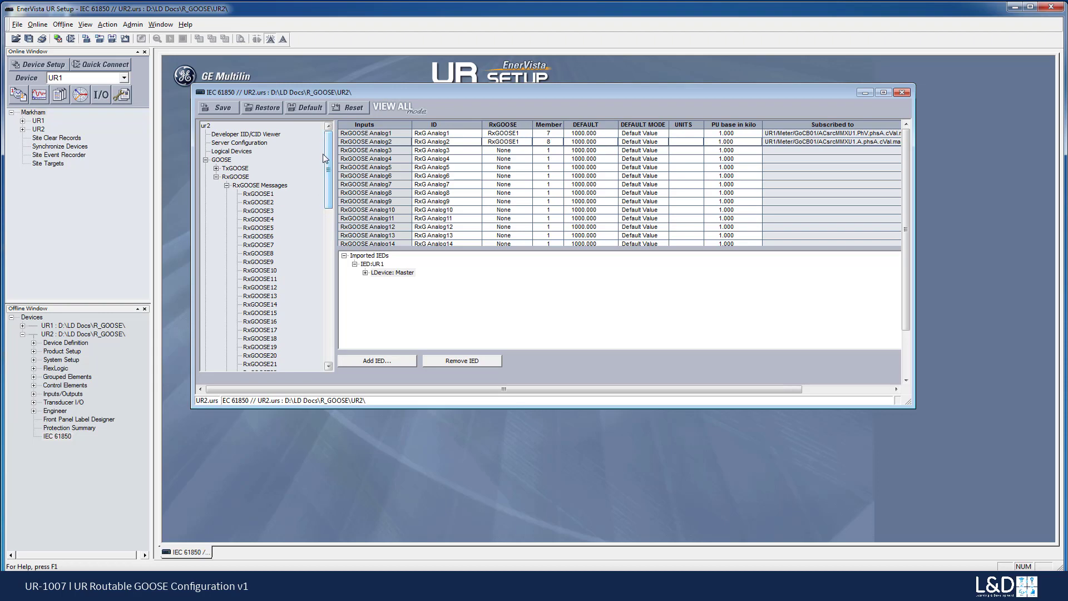
click(258, 195)
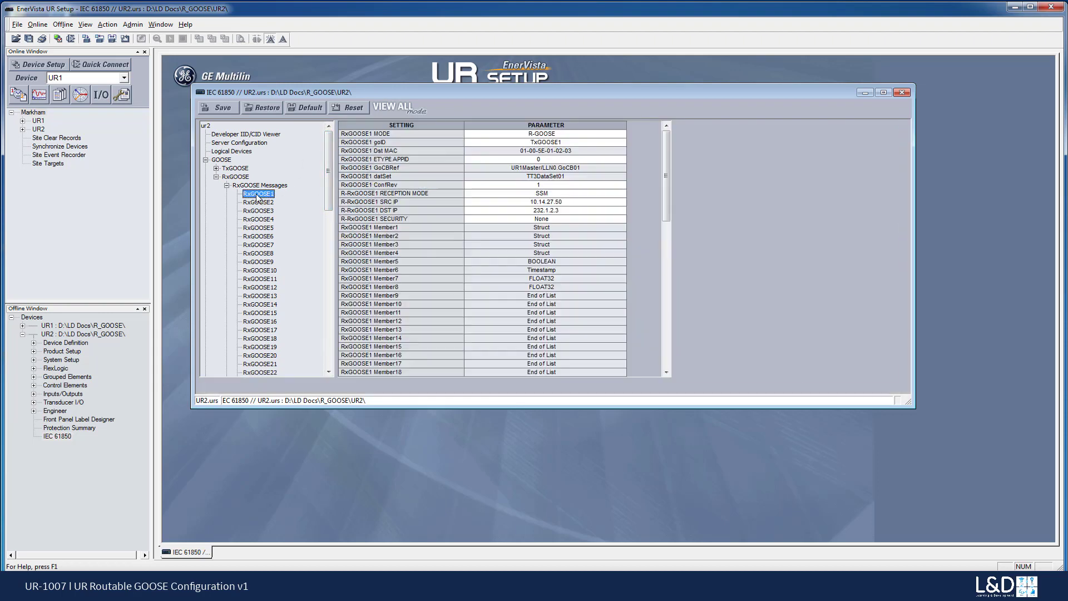
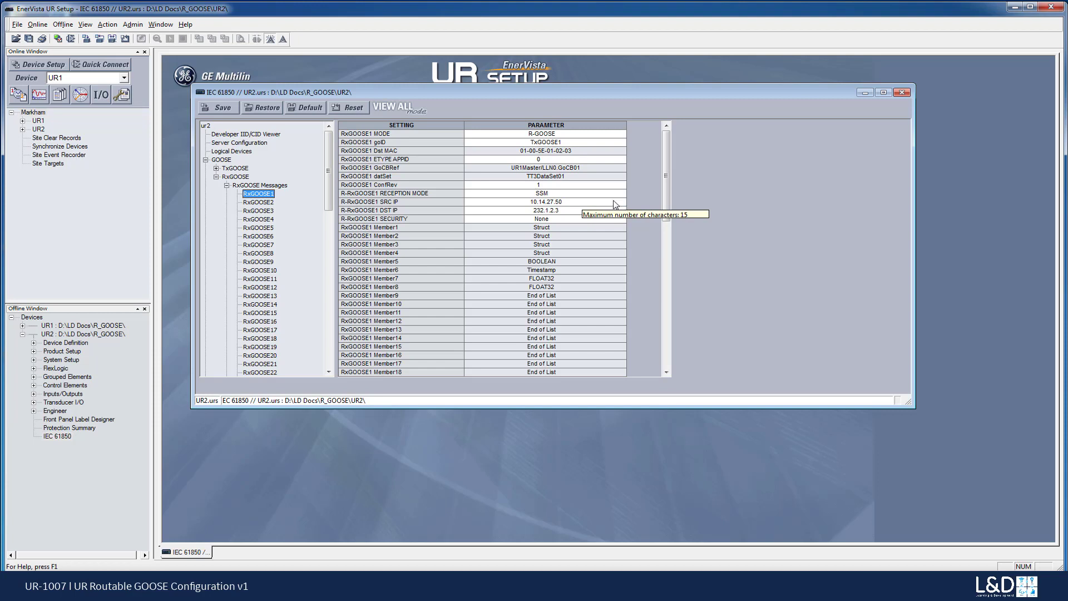
Step: Give RxGOOSE1 destination IP 232.1.2.3 and source IP 192.168.1.50, then view RxGOOSE2's settings
text(232.1.2.3)
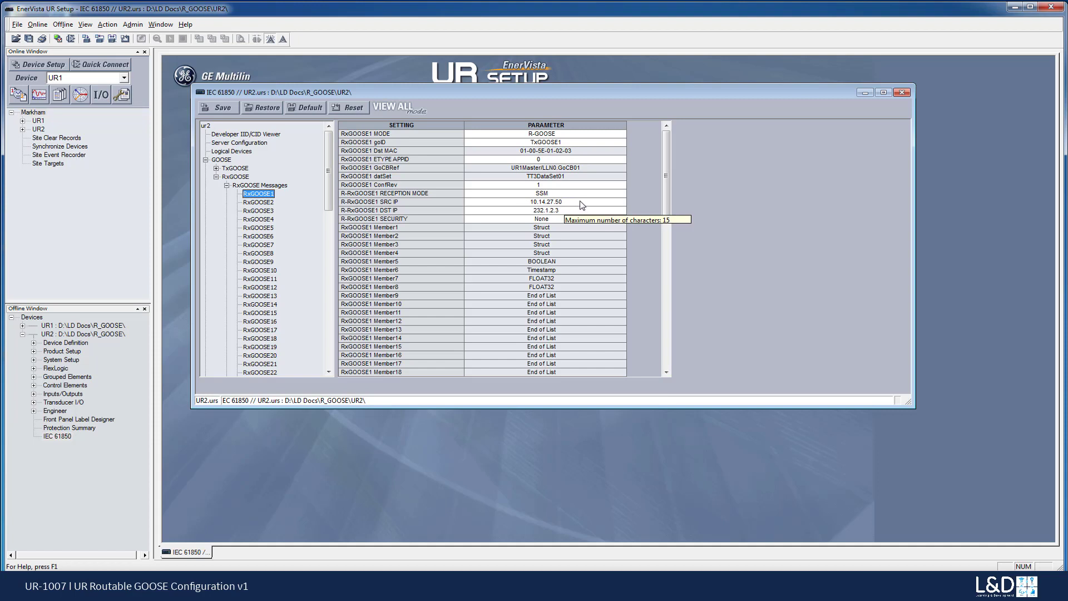
click(622, 201)
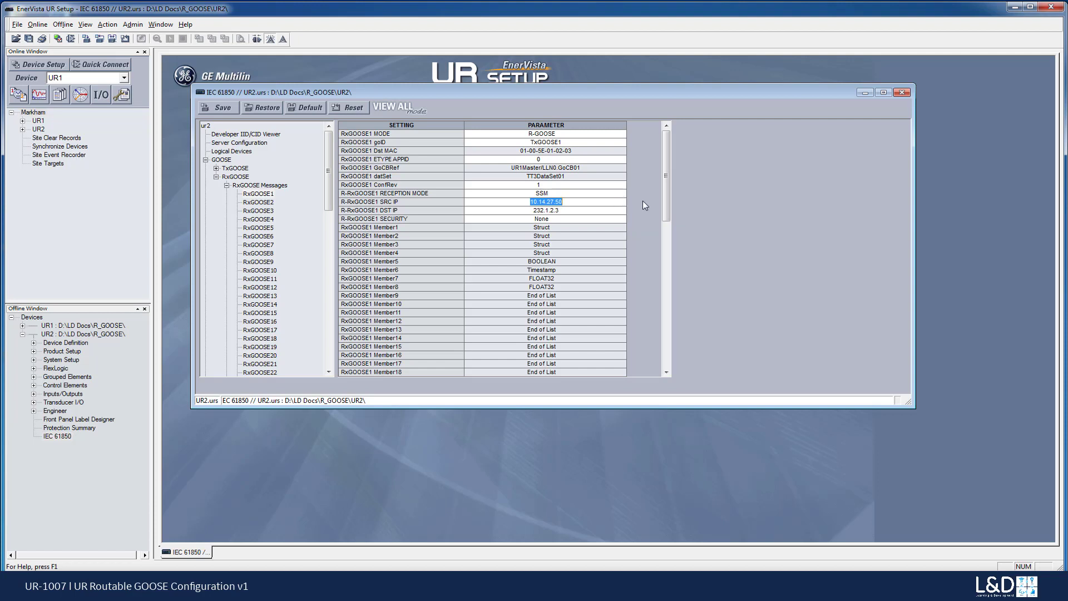
text(192.168.1.50)
key(Return)
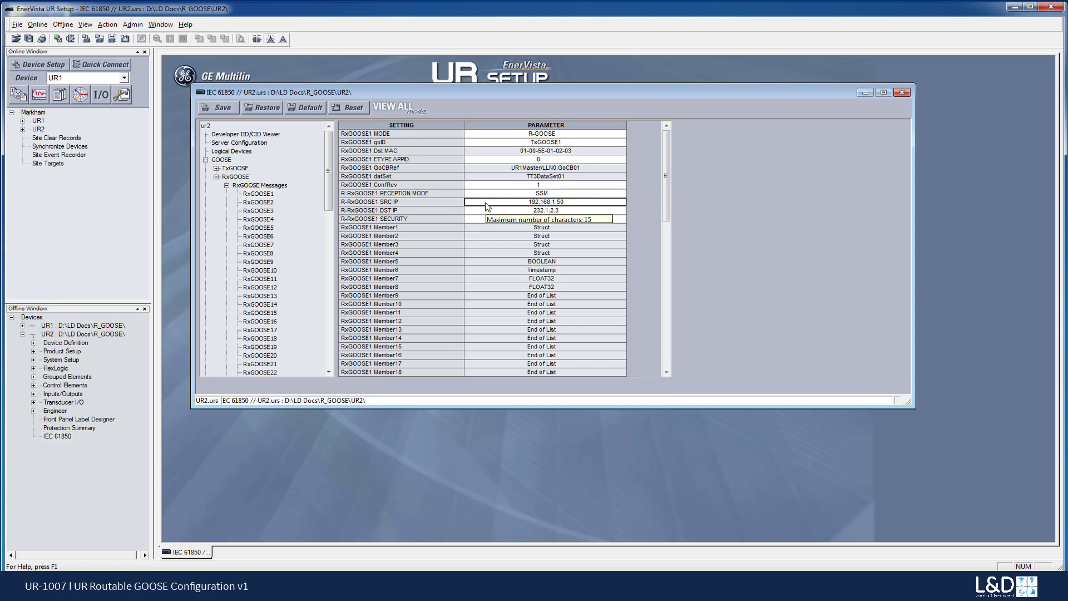
click(267, 204)
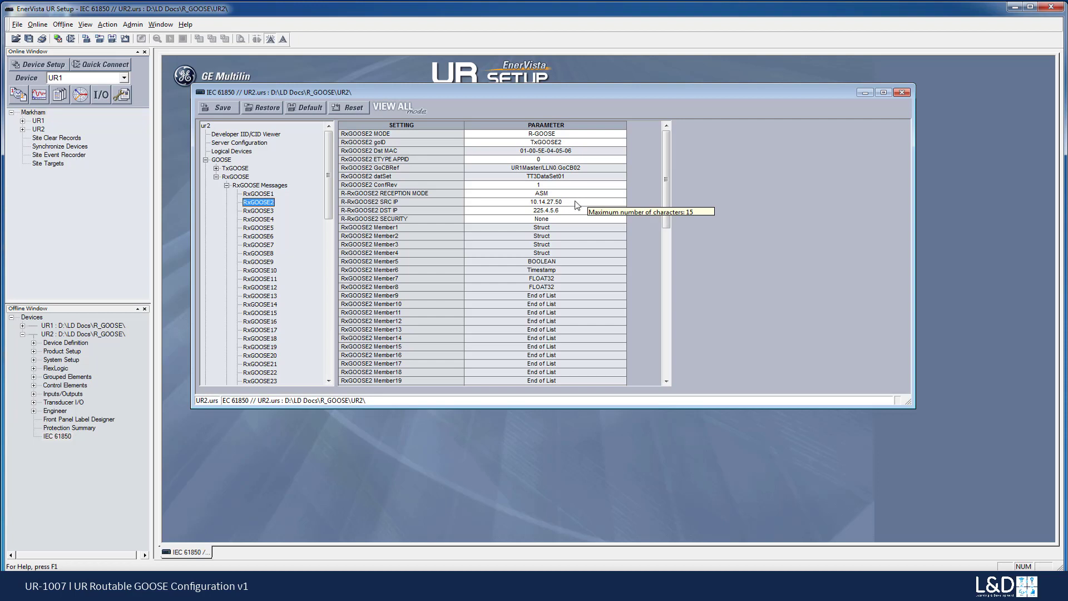
Step: Save UR2's changed IEC 61850 RxGOOSE settings and close the IEC 61850 window
click(227, 185)
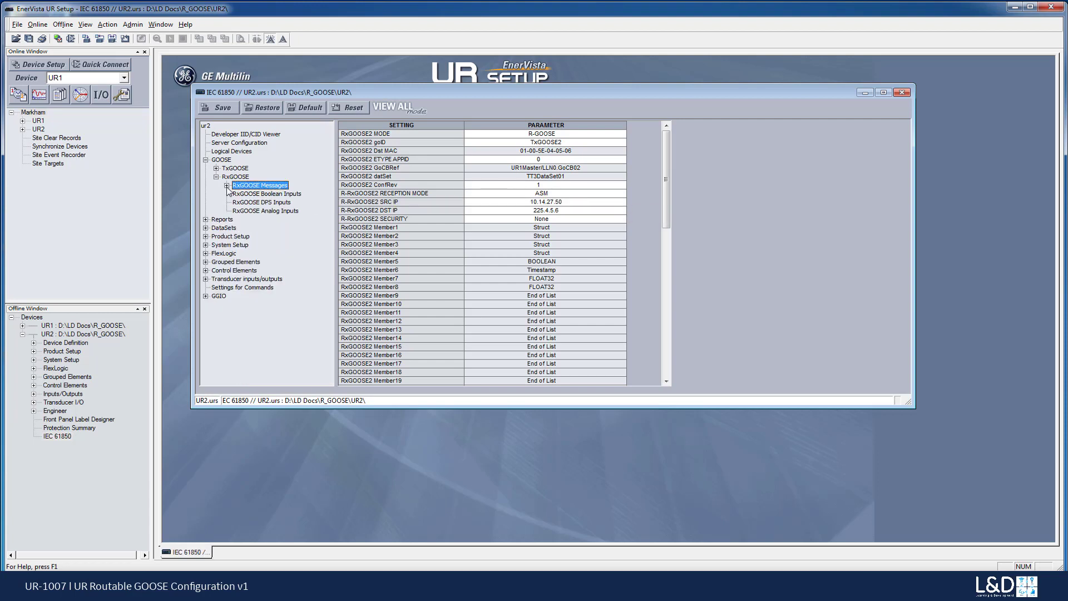
click(222, 107)
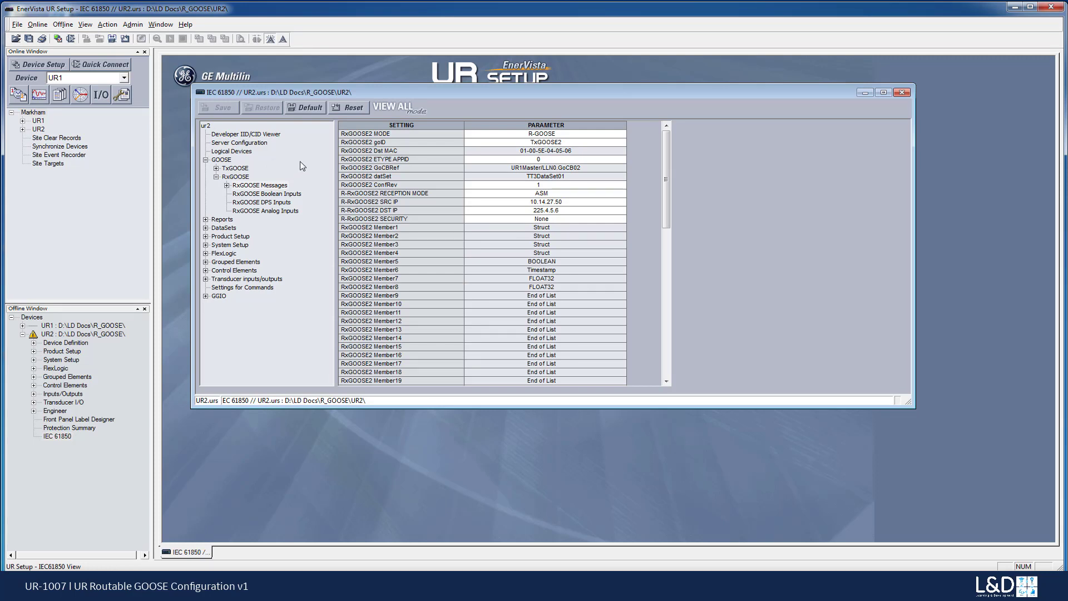
click(901, 93)
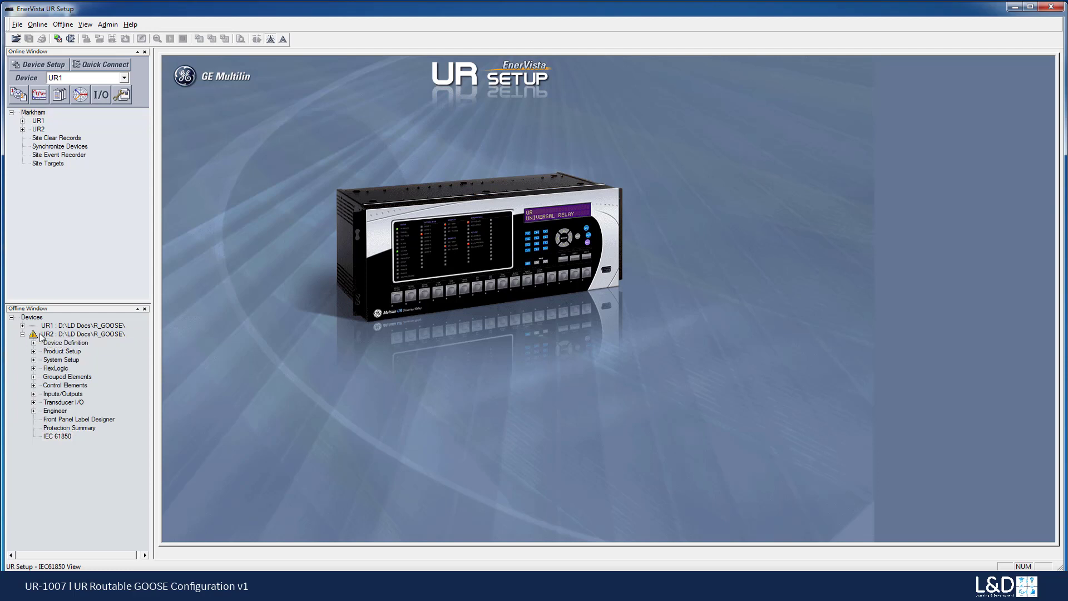
Step: Select the out-of-sync UR2 device file in the Offline Window and show its context menu
mouse_move(31, 335)
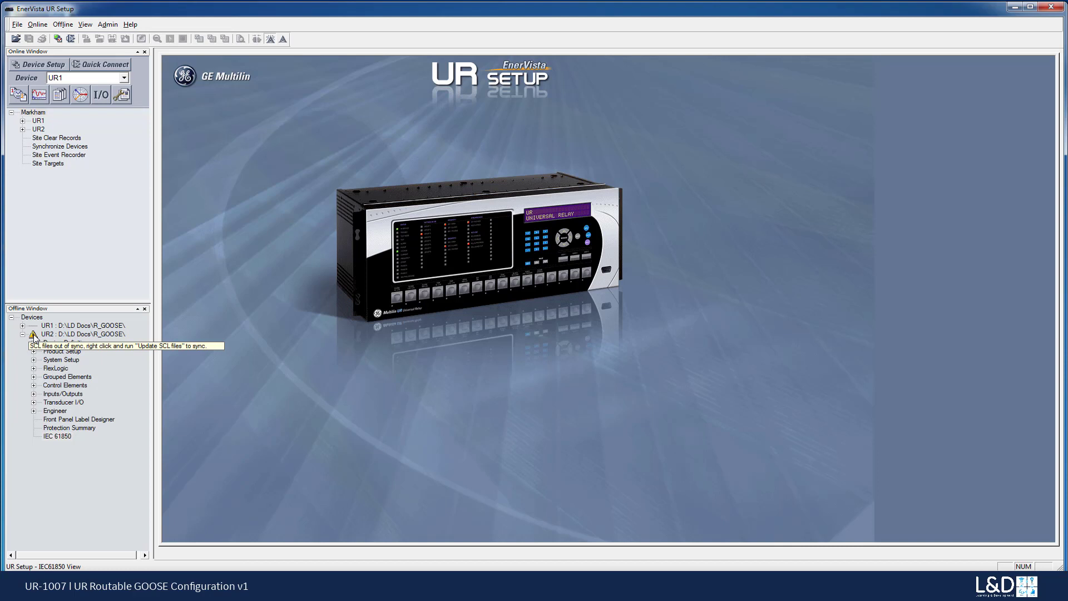
click(88, 336)
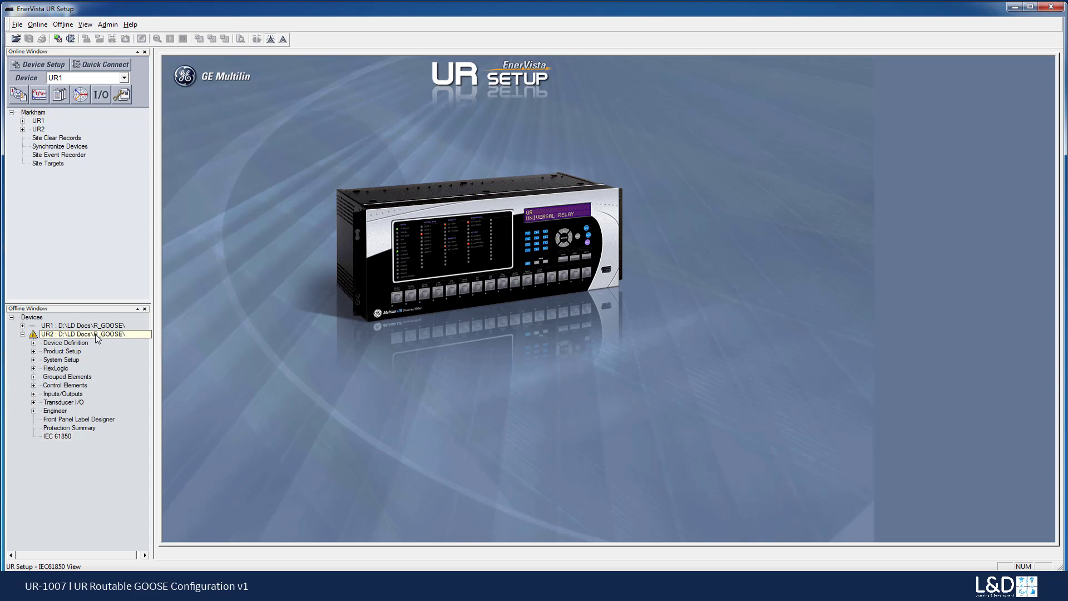
right_click(97, 338)
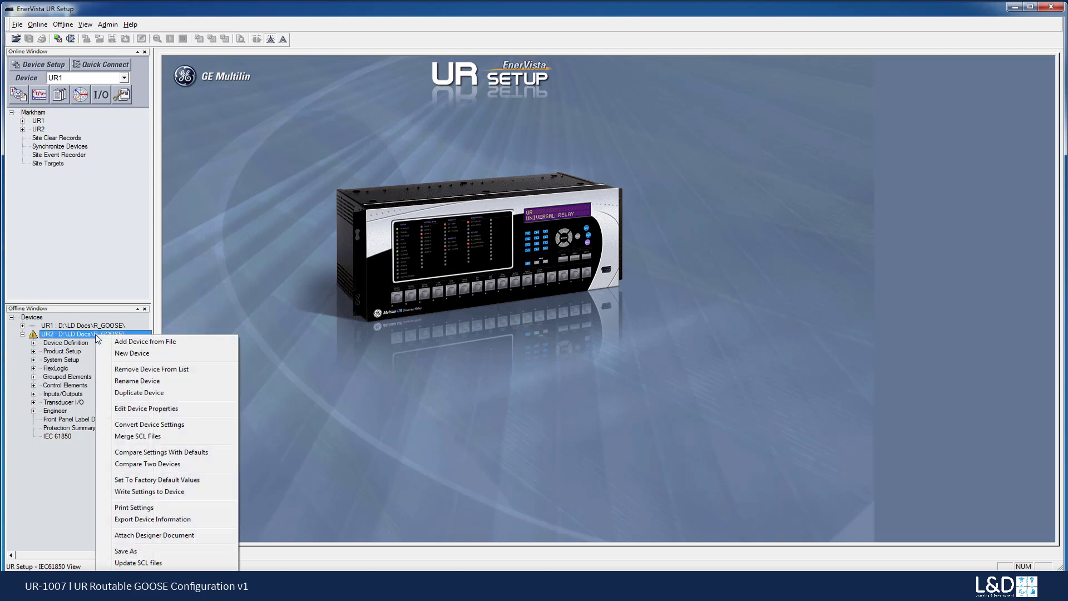
Step: Run Update SCL files on UR2 so its CID file is regenerated
click(174, 567)
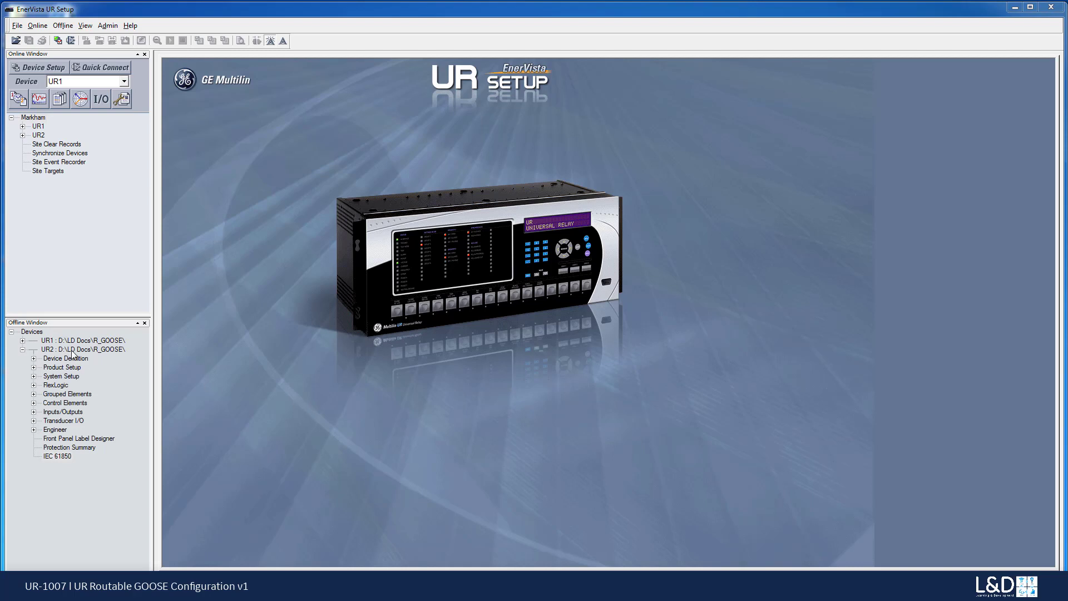
Step: Open the Annunciator Editor under UR2's Product Setup > Graphical Panel
click(33, 368)
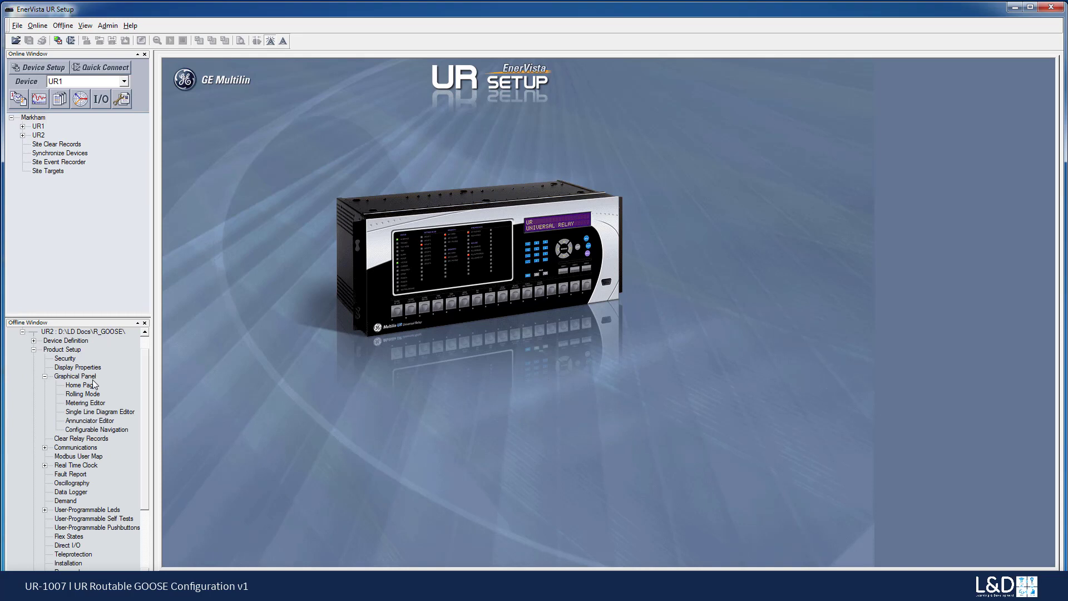
double_click(101, 421)
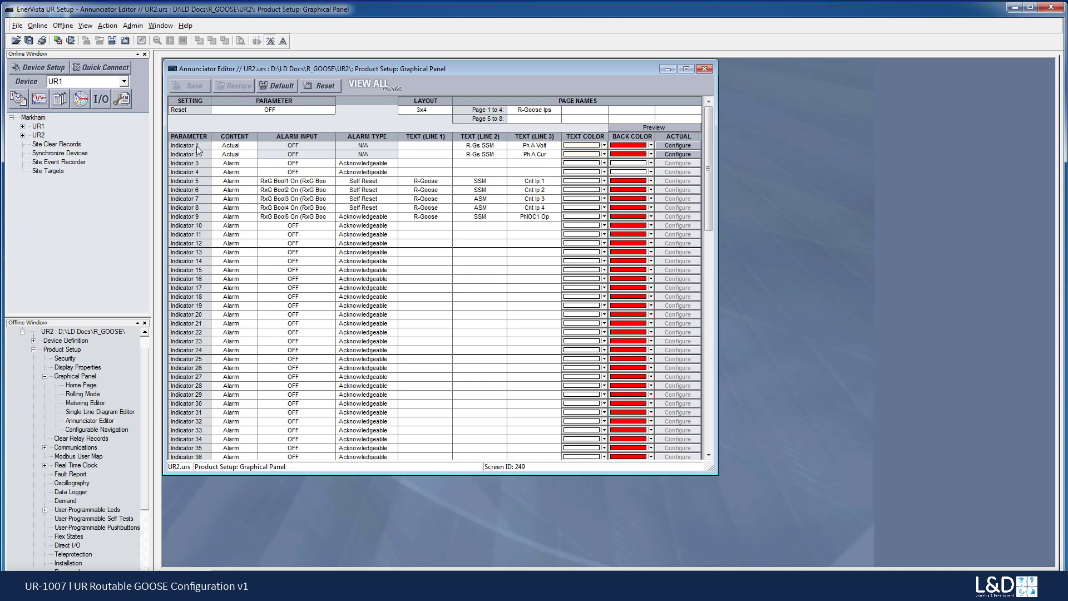
click(253, 148)
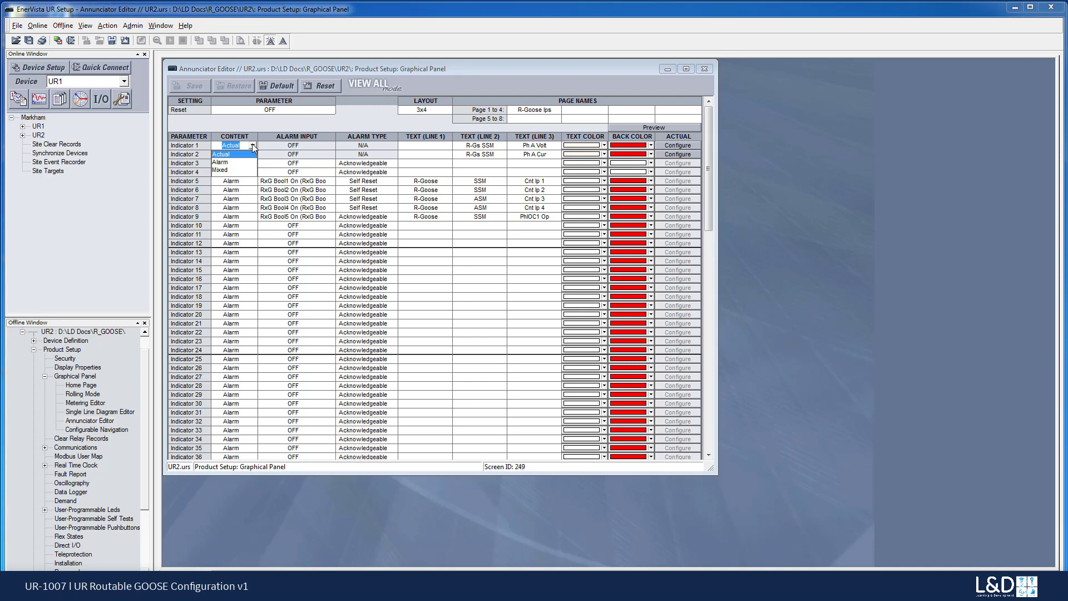
click(253, 146)
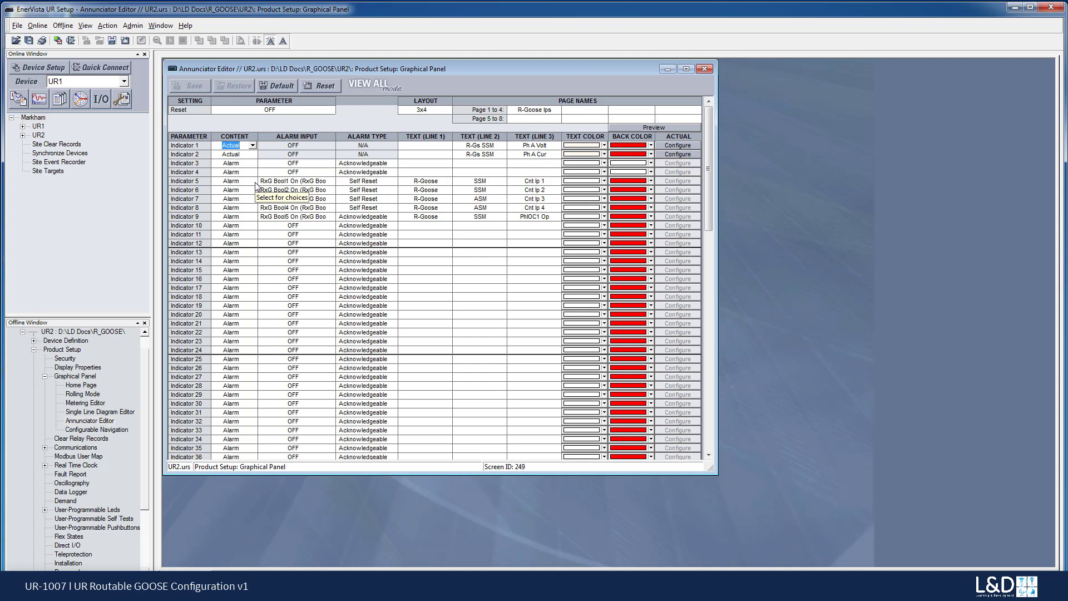
Step: Keep RxG Bool1 On as Indicator 5's alarm input in UR2's annunciator
click(335, 182)
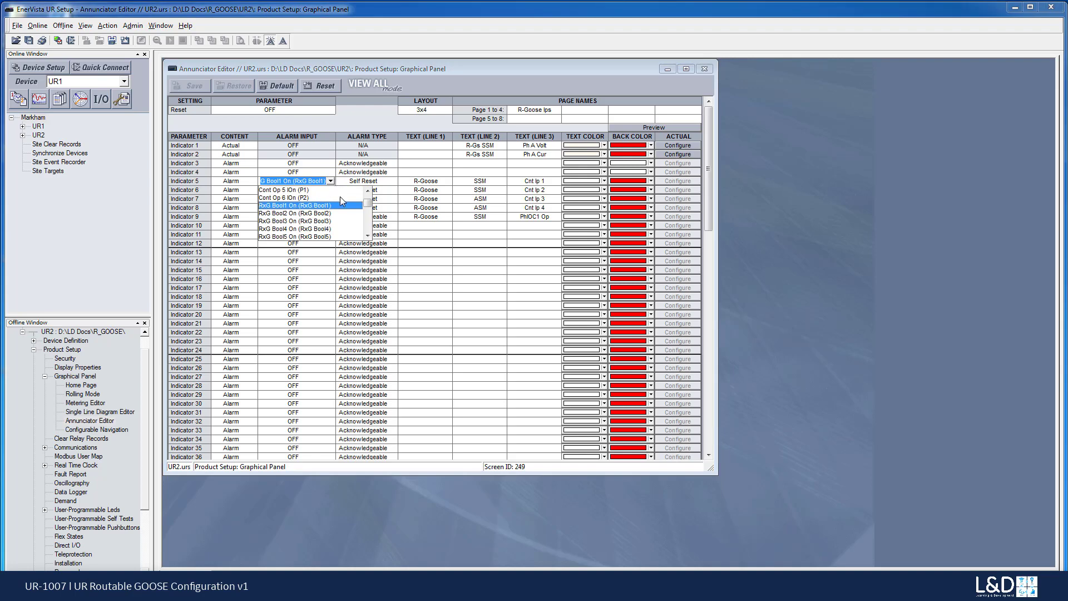
scroll(369, 206, up, 2)
drag(370, 206, 435, 291)
click(434, 291)
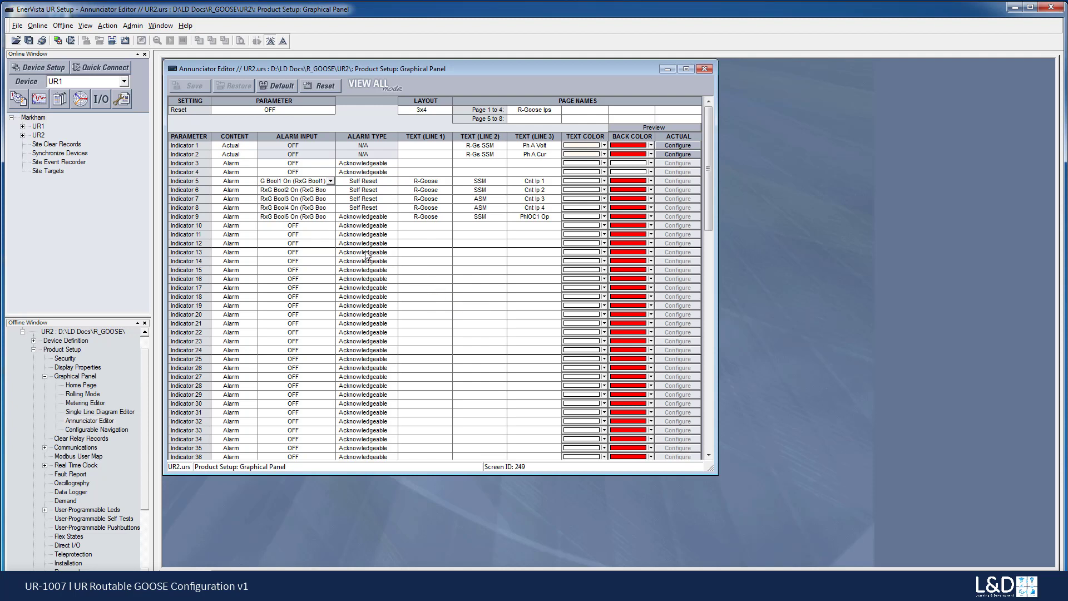
click(331, 181)
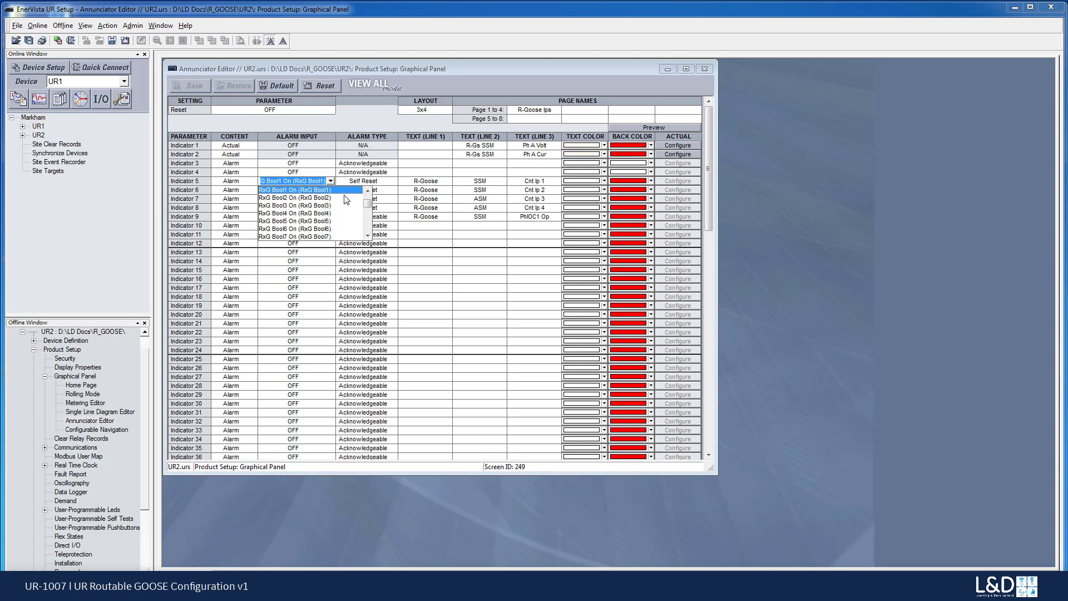
click(351, 190)
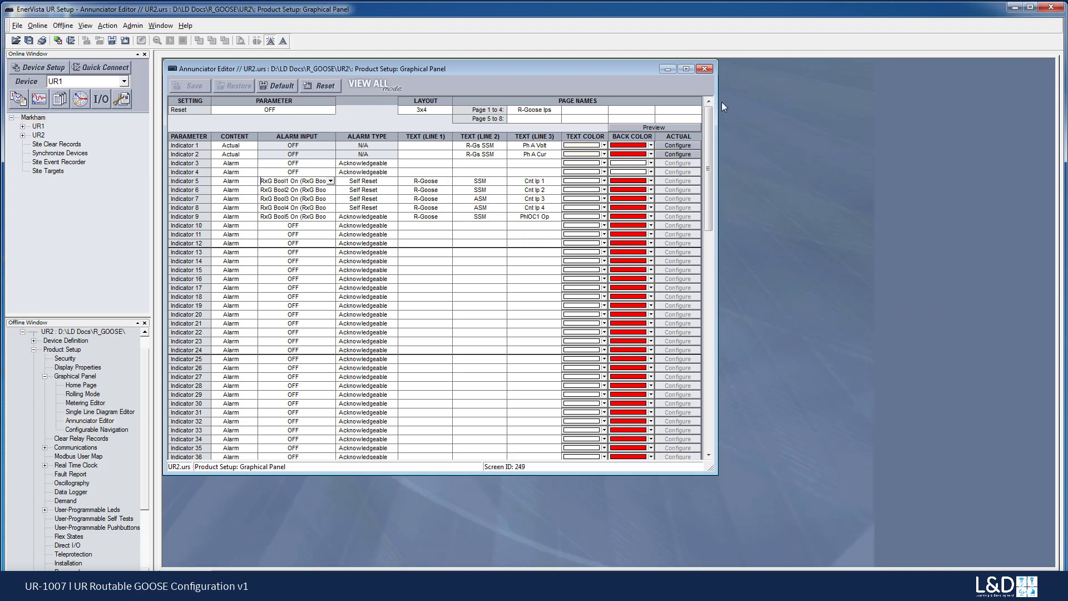
Step: Close the Annunciator Editor, collapse UR2's Product Setup and tree, and select UR1
click(704, 68)
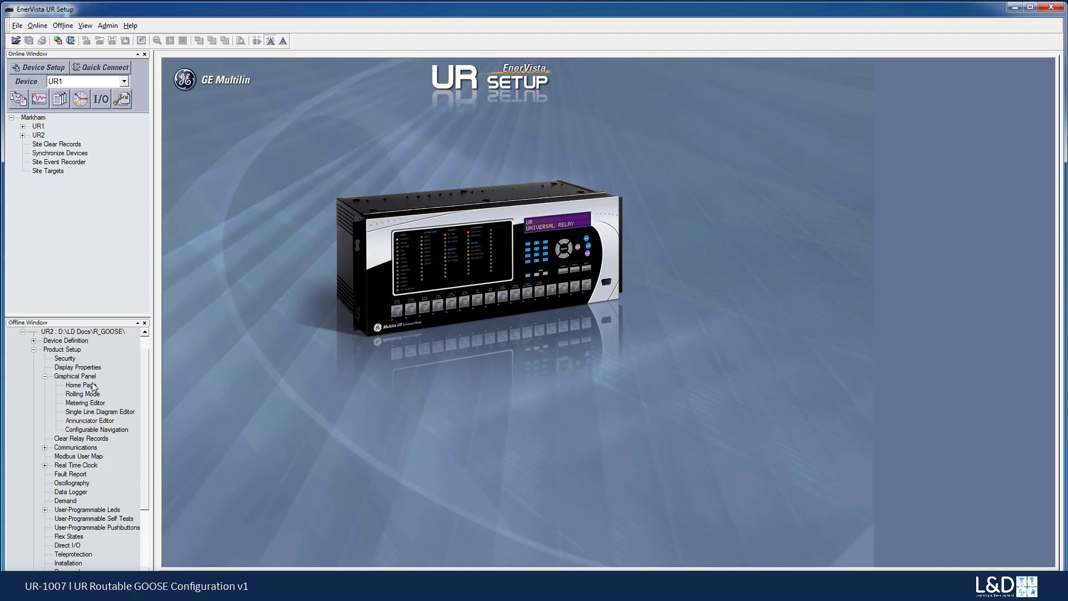
click(33, 349)
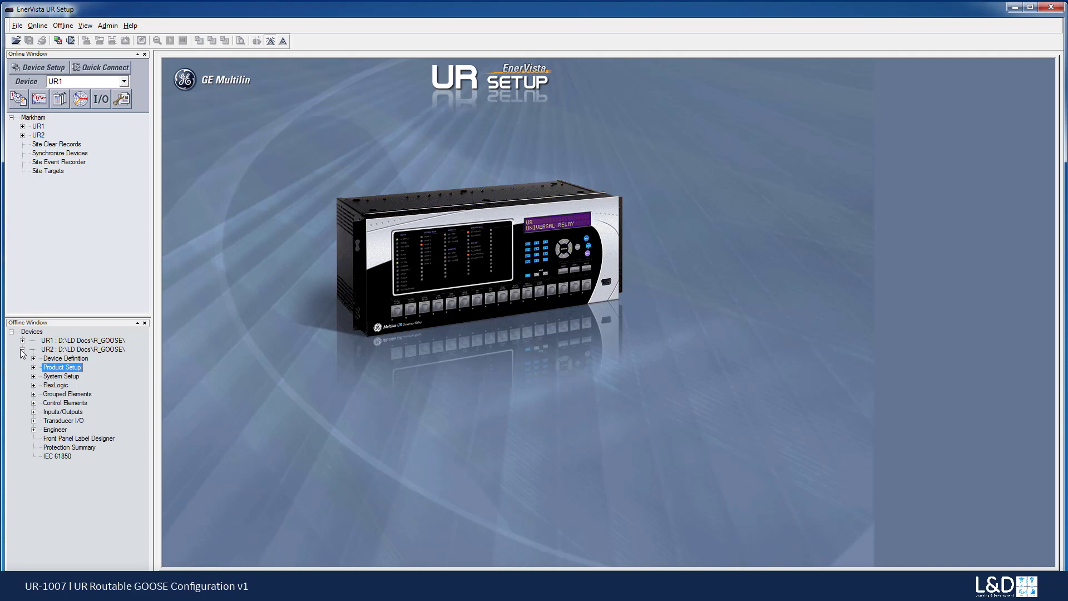
click(22, 350)
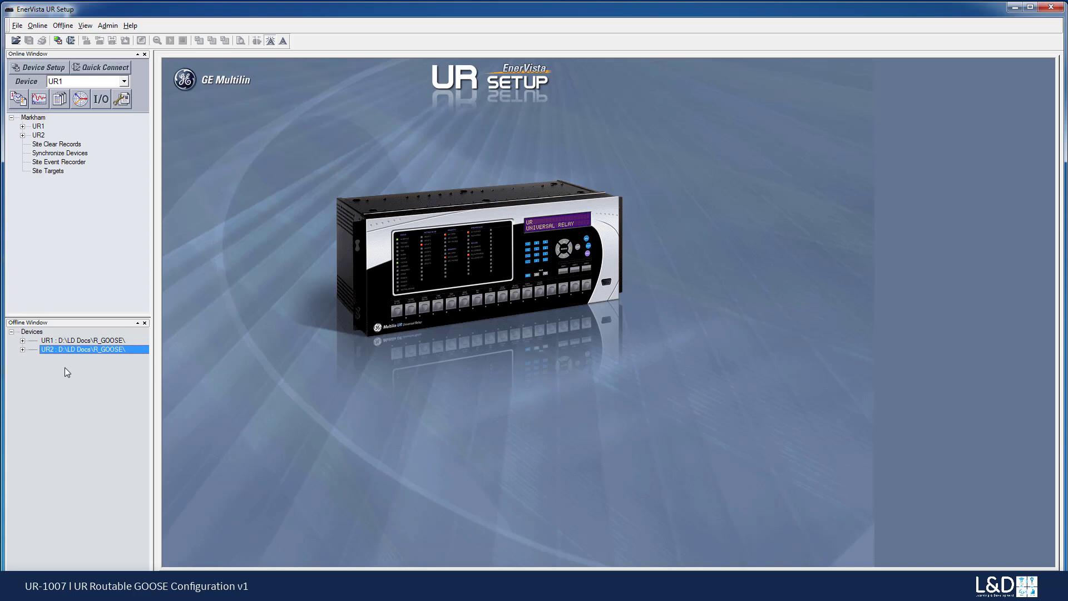
click(80, 340)
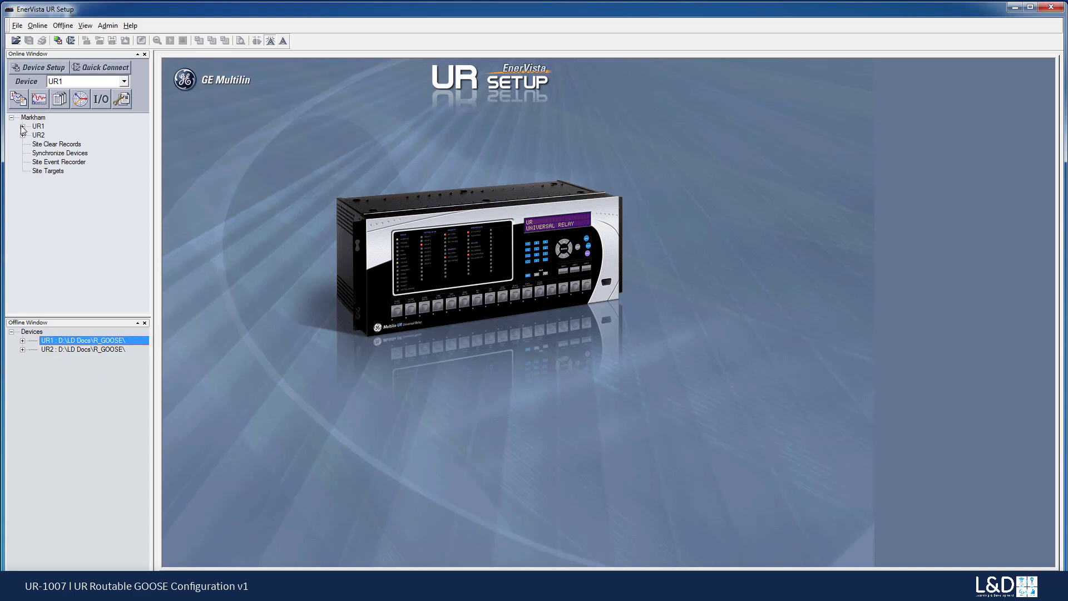
Step: Write the offline UR1 settings file to the online UR1 relay and display its urscl.log
right_click(131, 344)
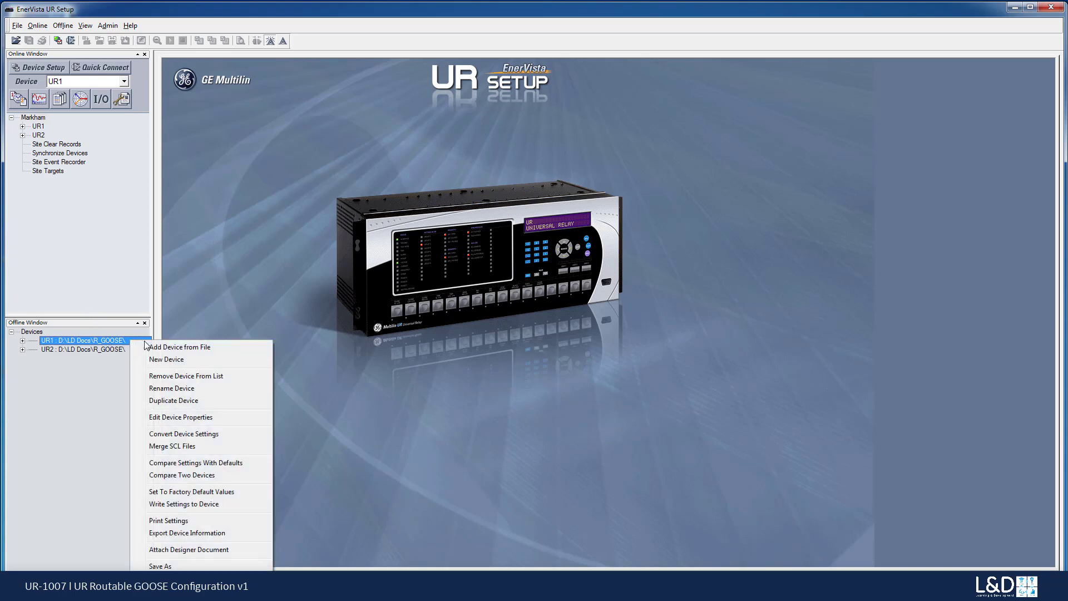
click(189, 504)
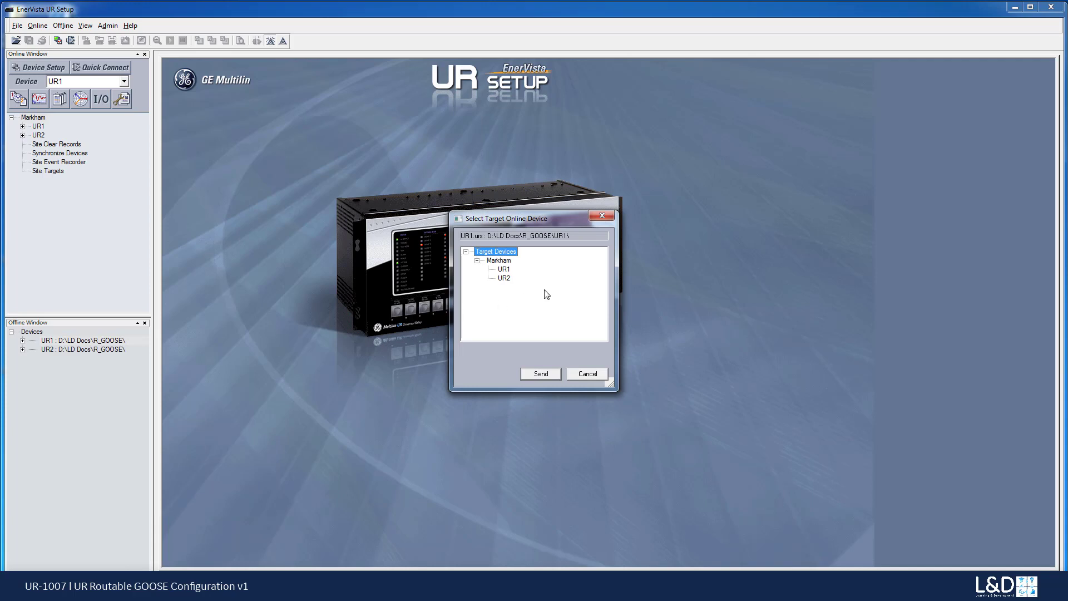
click(506, 270)
click(546, 373)
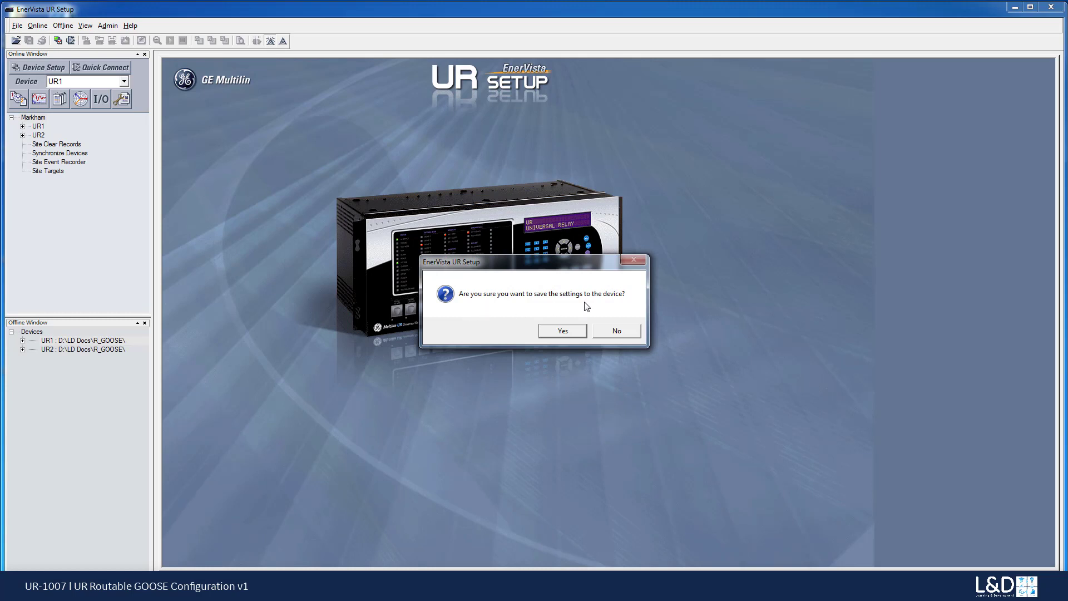
click(562, 330)
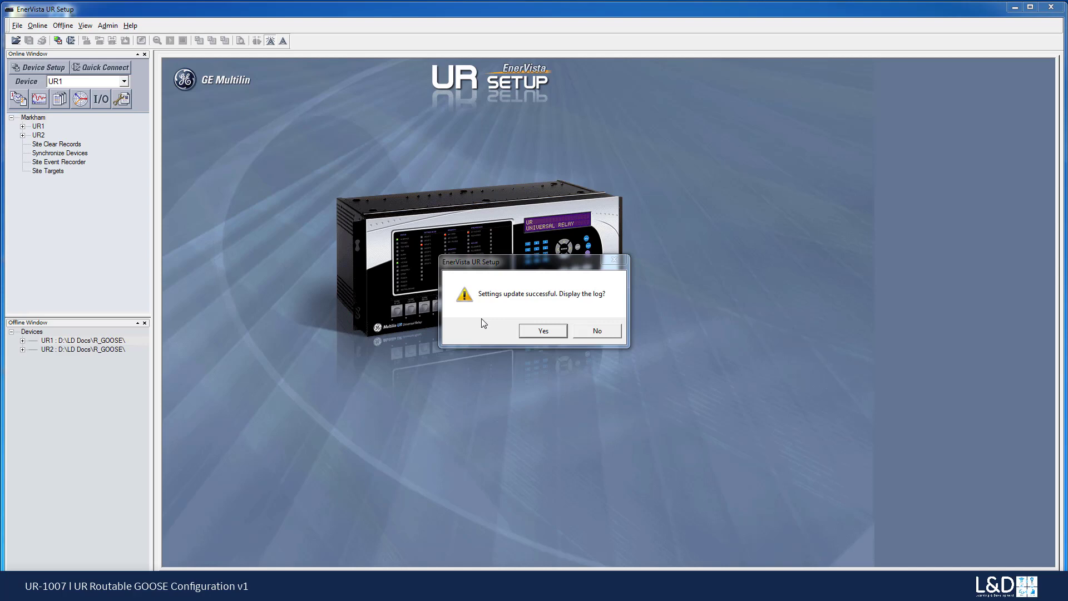
click(542, 330)
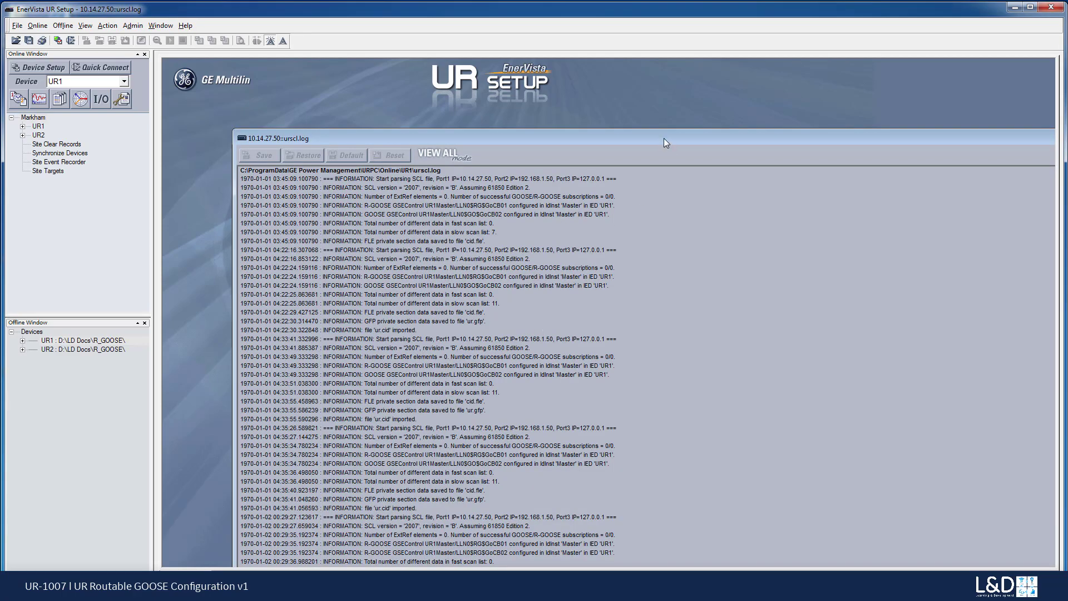
Step: Shrink the urscl.log window below the relay image and scroll to its newest entries
drag(663, 139, 618, 70)
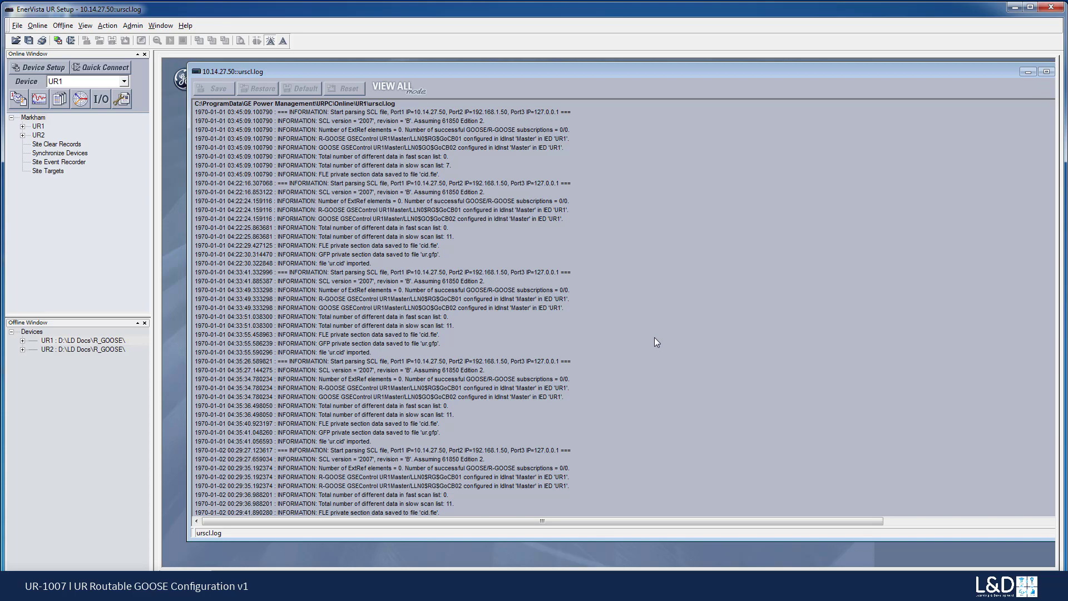
scroll(654, 338, down, 10)
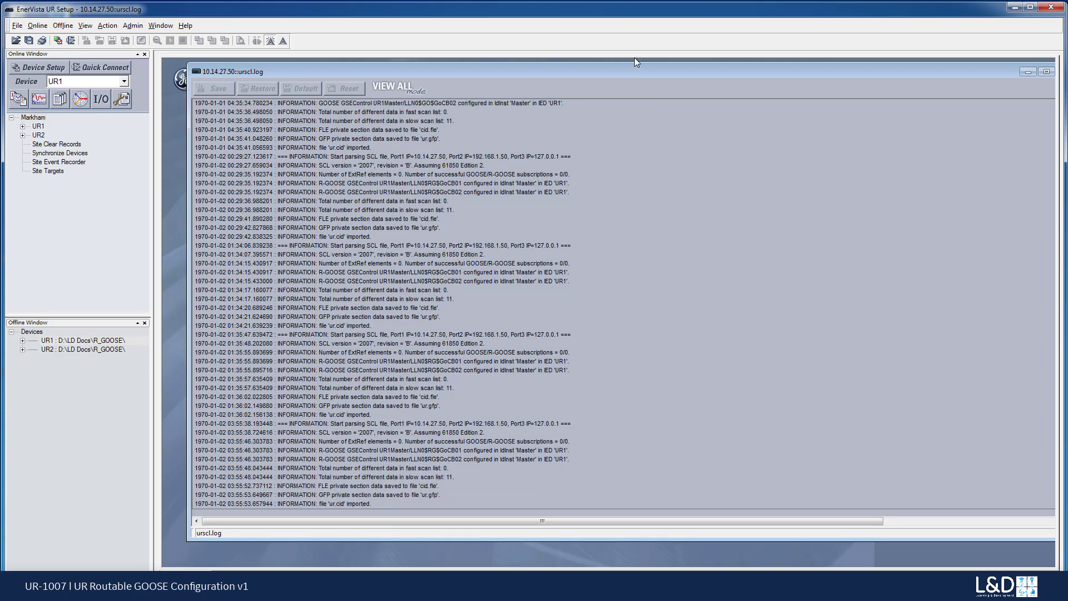
drag(633, 63, 629, 415)
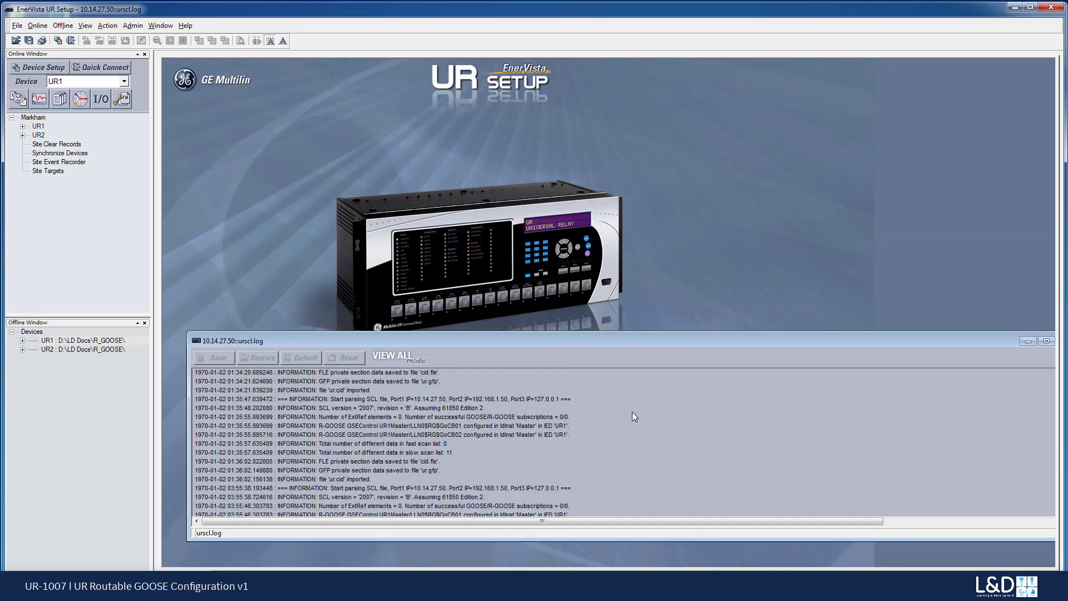
scroll(634, 416, down, 3)
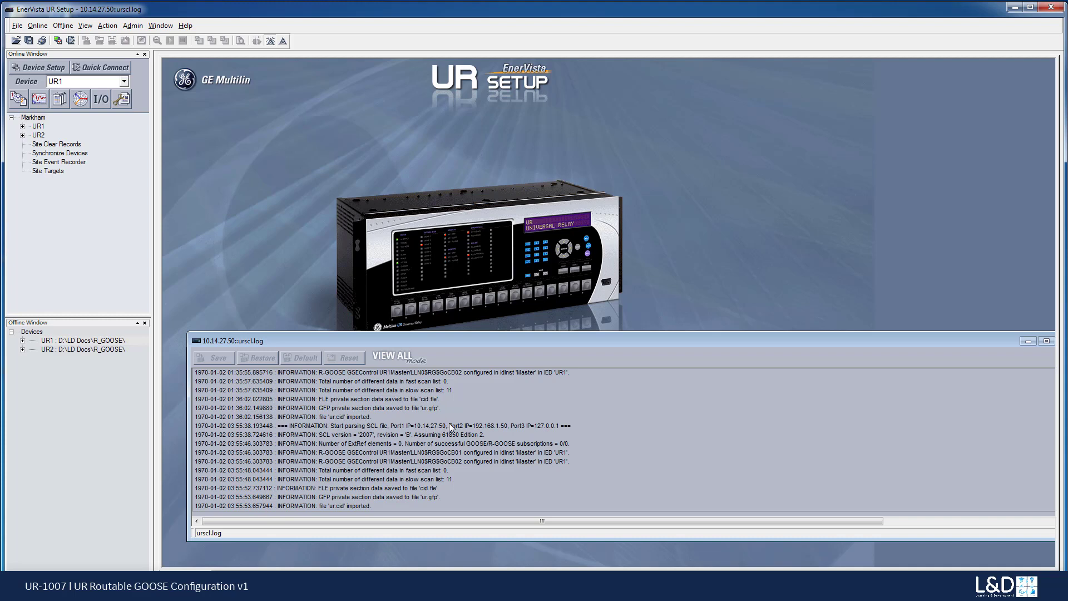
click(577, 444)
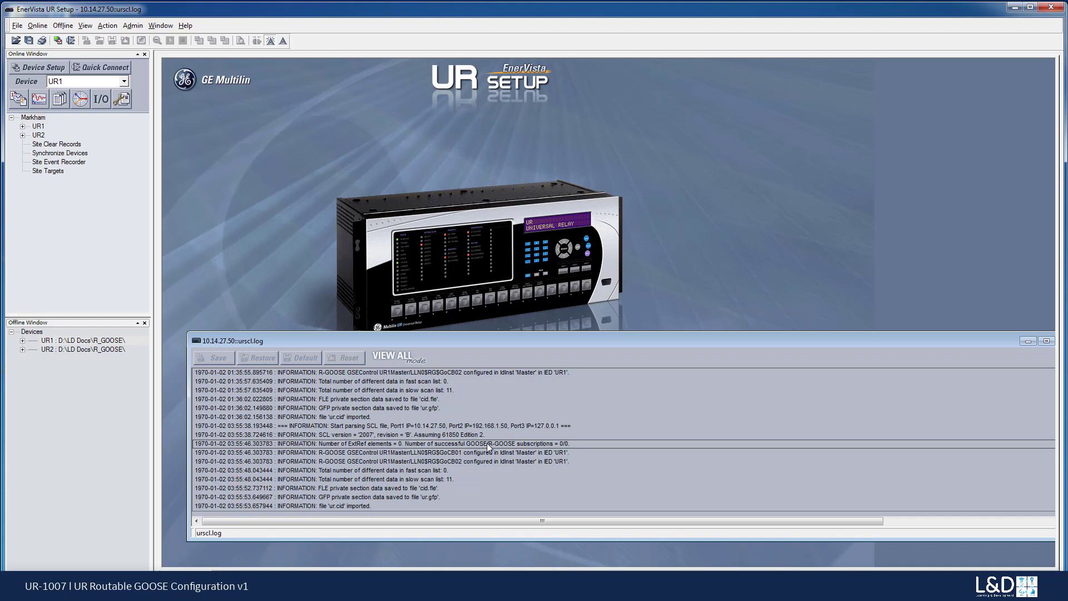
click(576, 453)
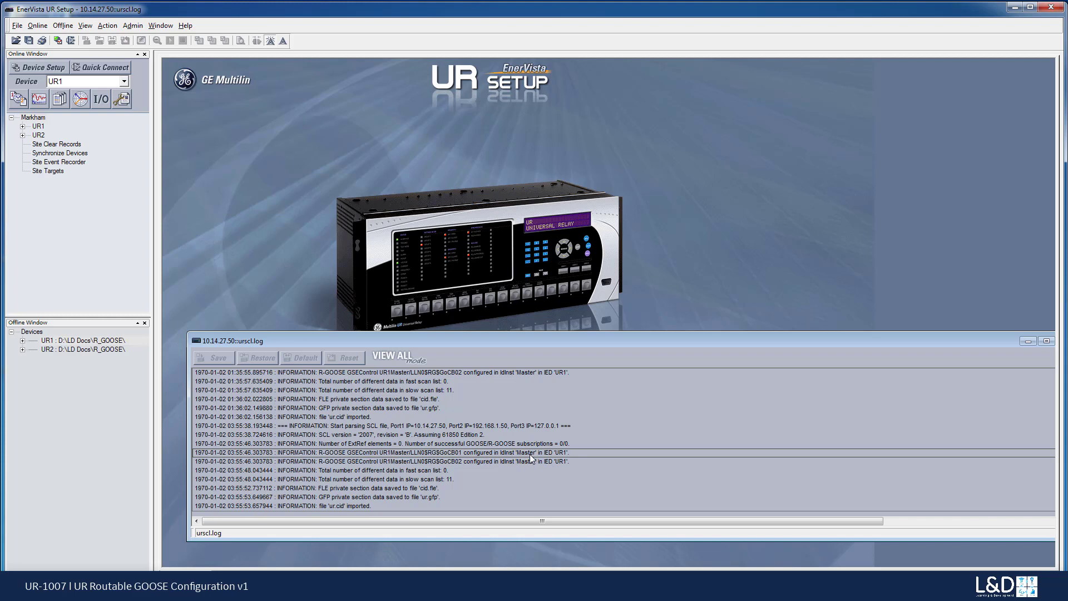
click(570, 462)
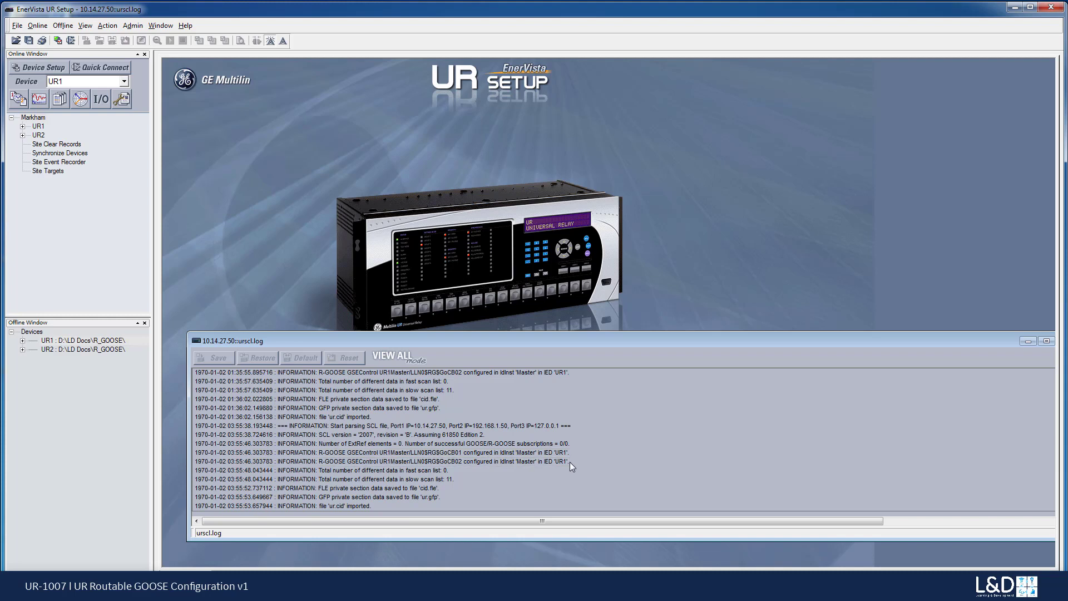
click(459, 470)
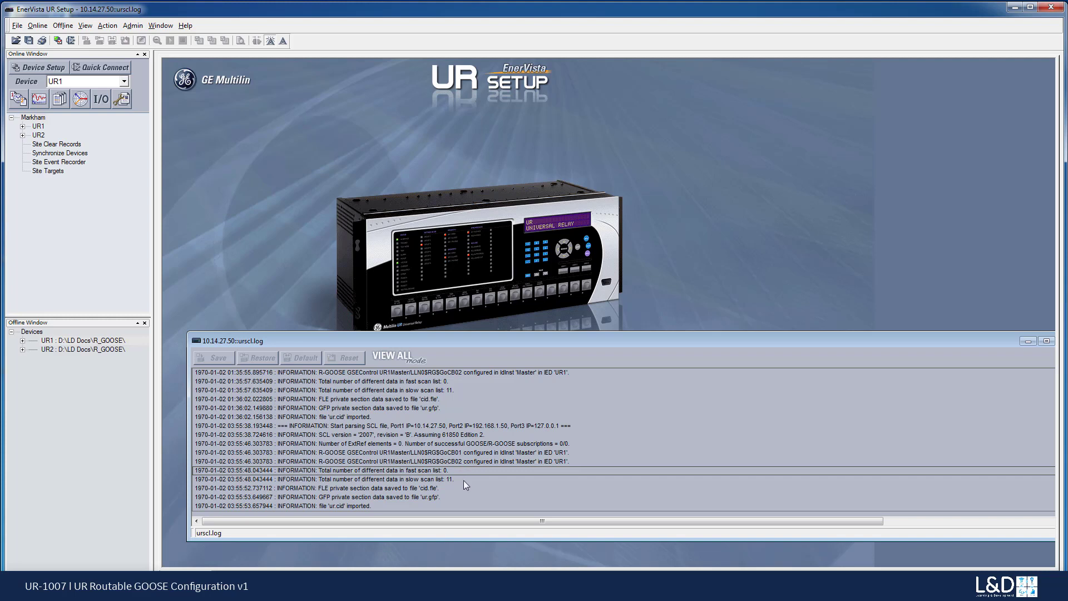
click(464, 479)
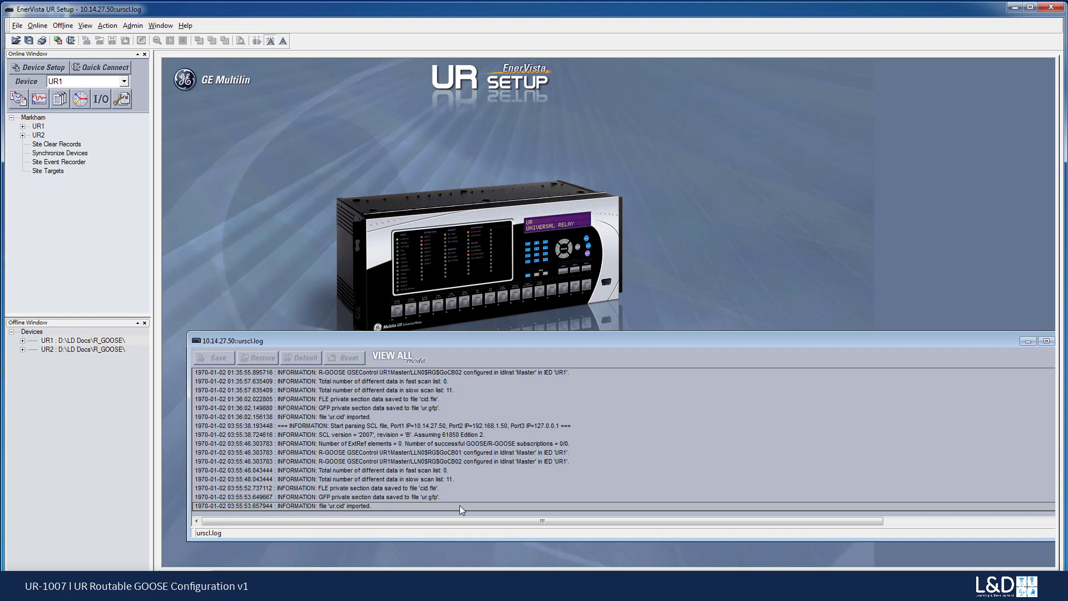
Step: Close UR1's urscl.log and connect to the online UR2 relay to expand its tree
drag(836, 339, 756, 330)
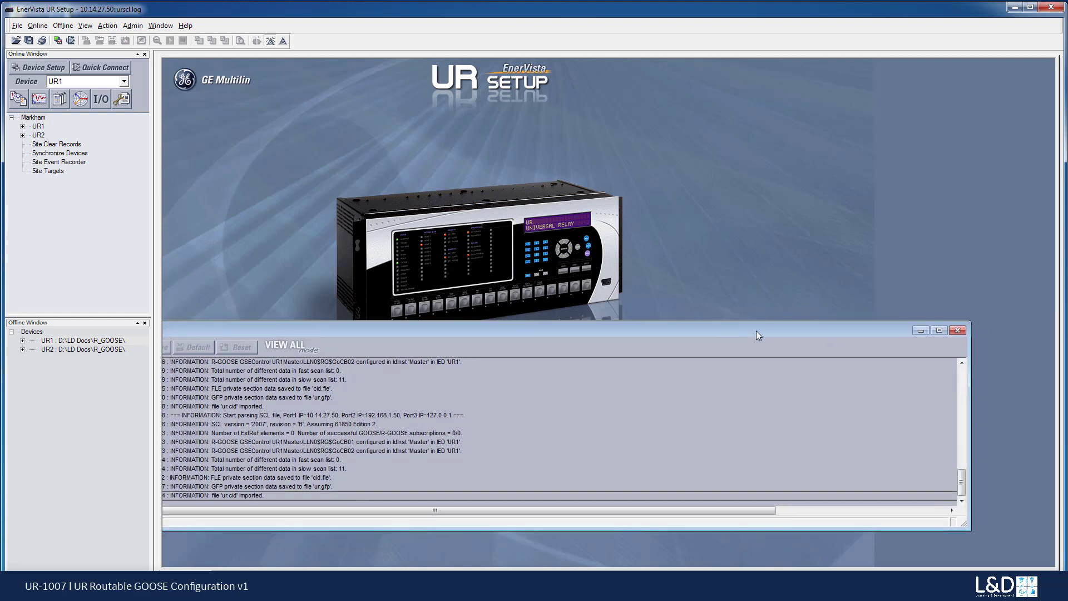
click(957, 330)
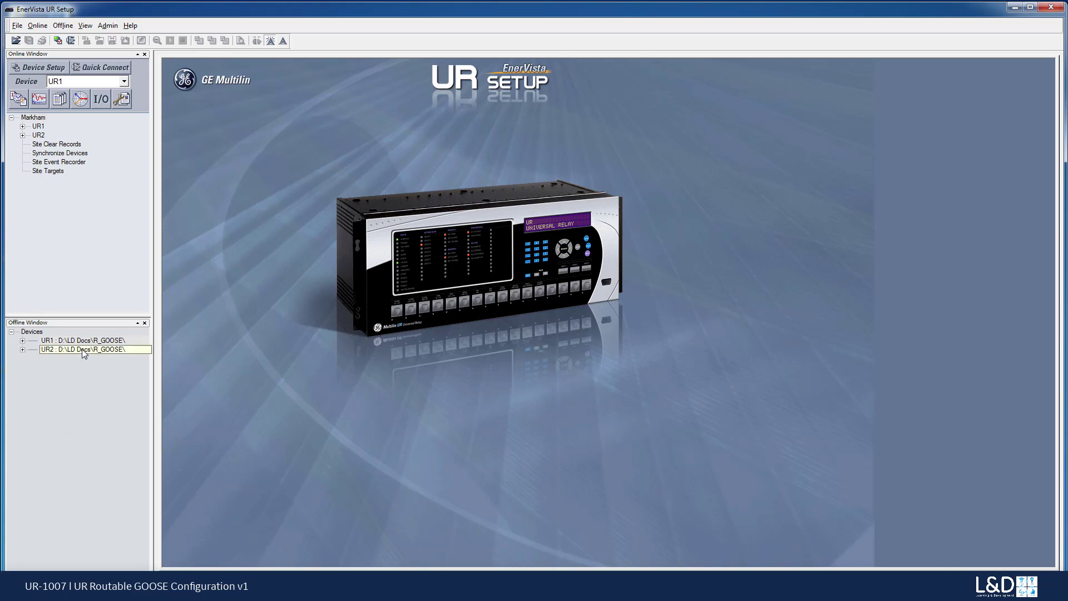
click(23, 135)
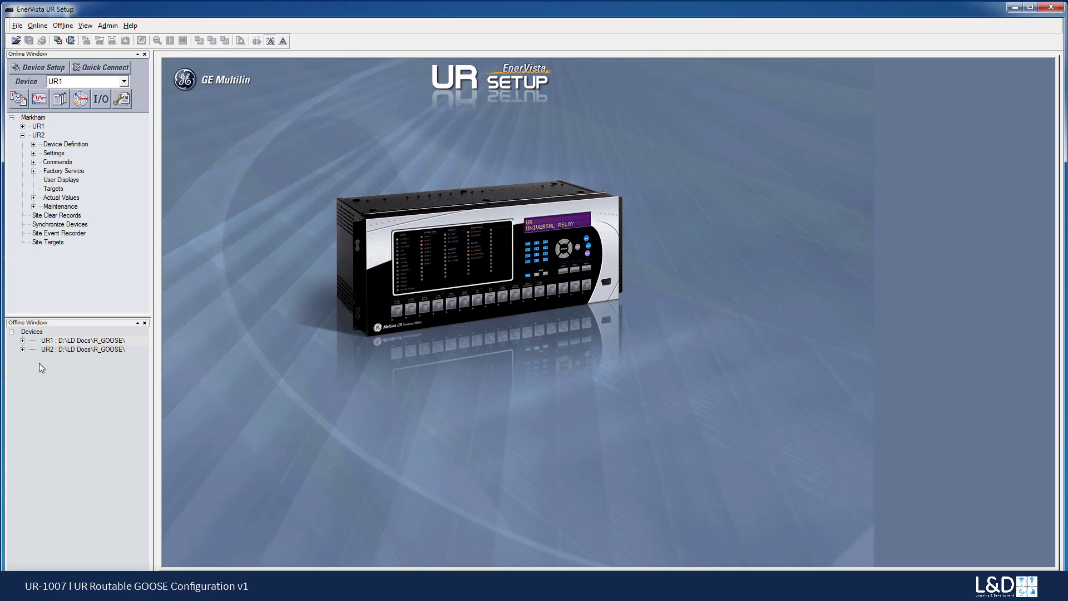
Step: Send the offline UR2 settings file to the online UR2 relay, confirm saving, and show urscl.log
click(66, 348)
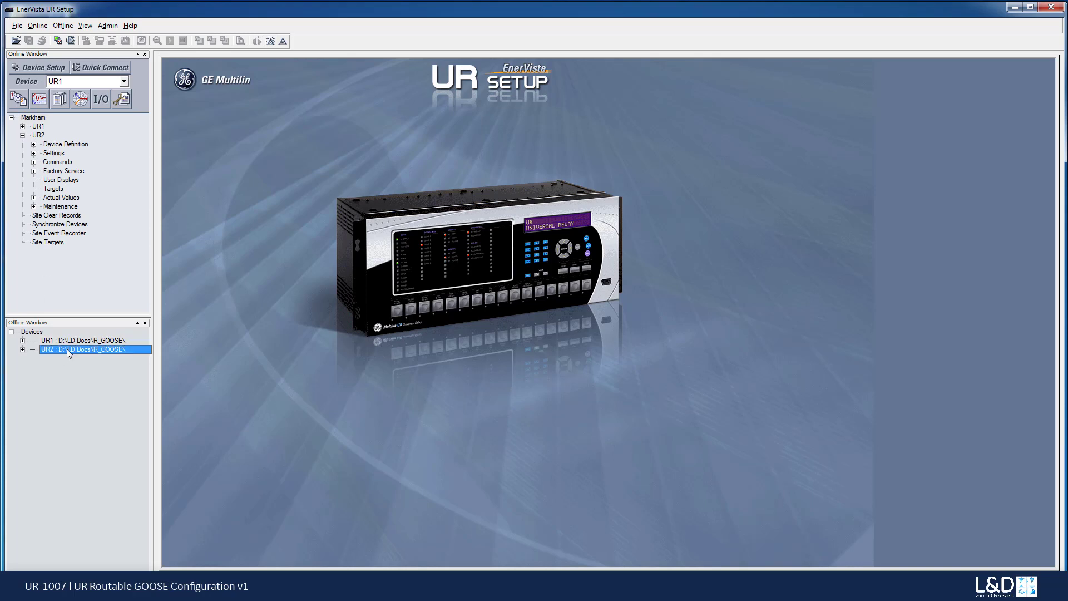
drag(67, 349, 61, 170)
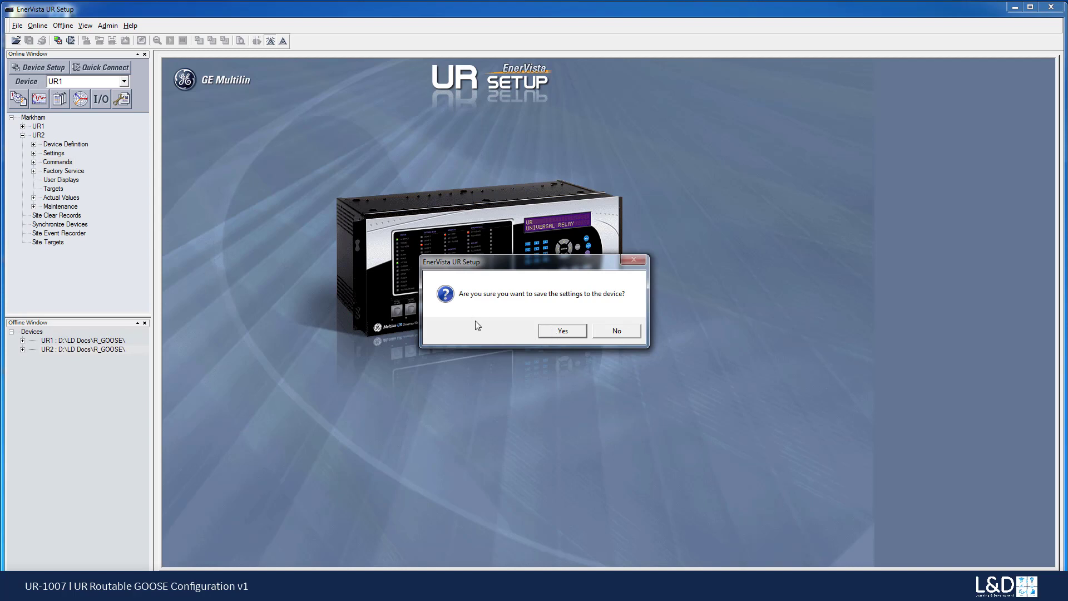
click(563, 331)
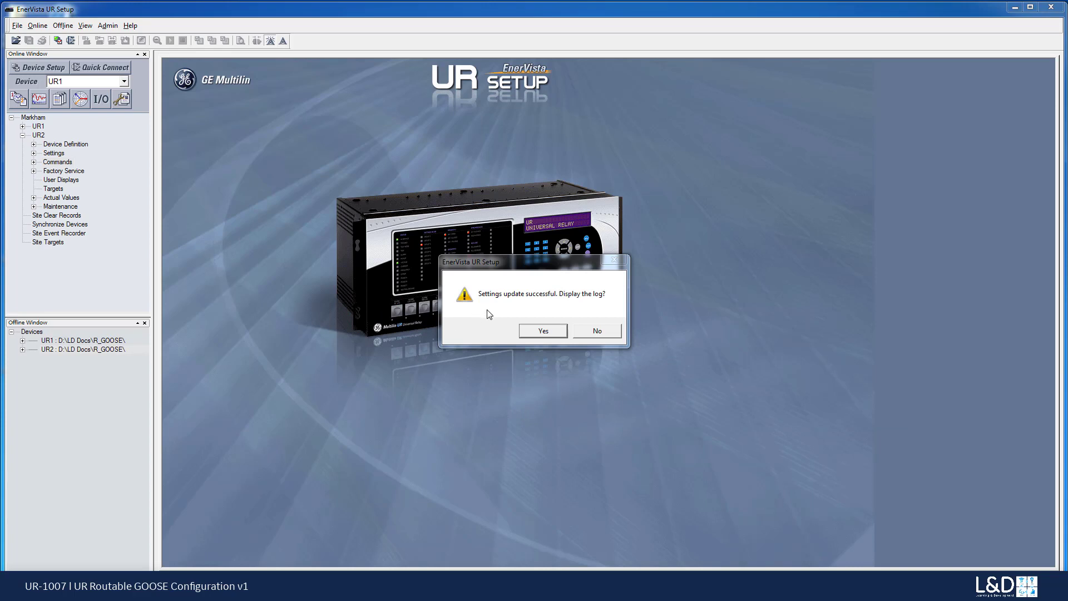
click(541, 332)
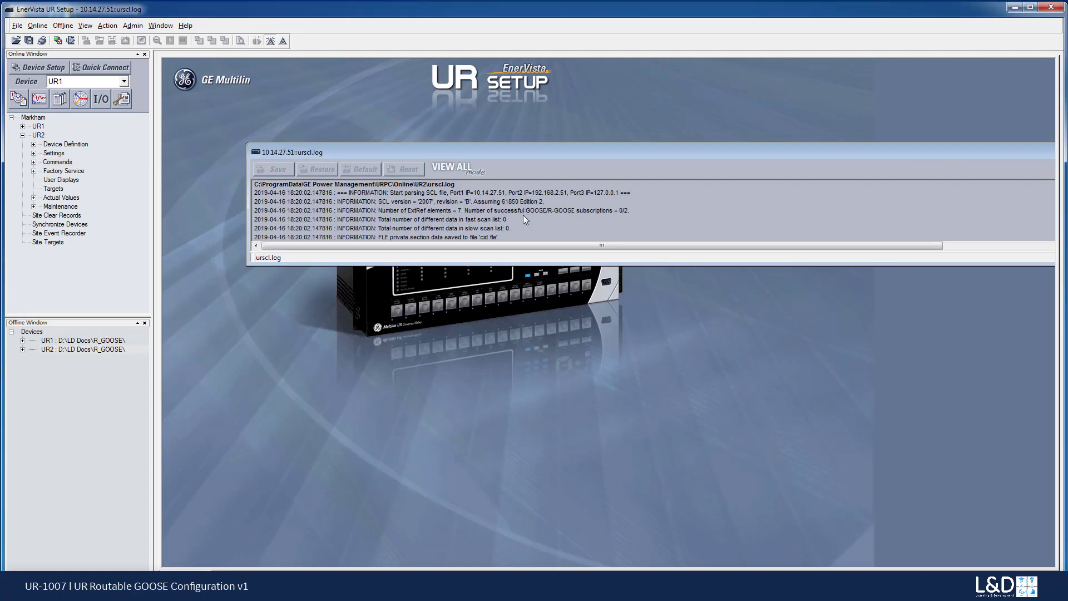
Step: Reposition and enlarge UR2's urscl.log and highlight its 0/2 R-GOOSE subscription count
drag(520, 157, 490, 123)
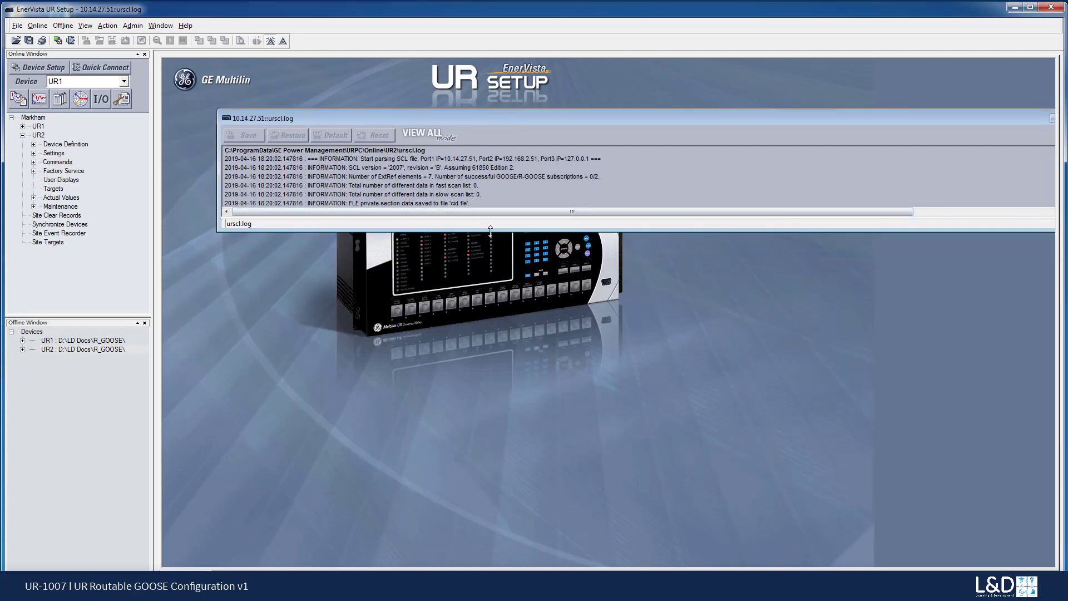
drag(491, 243, 493, 324)
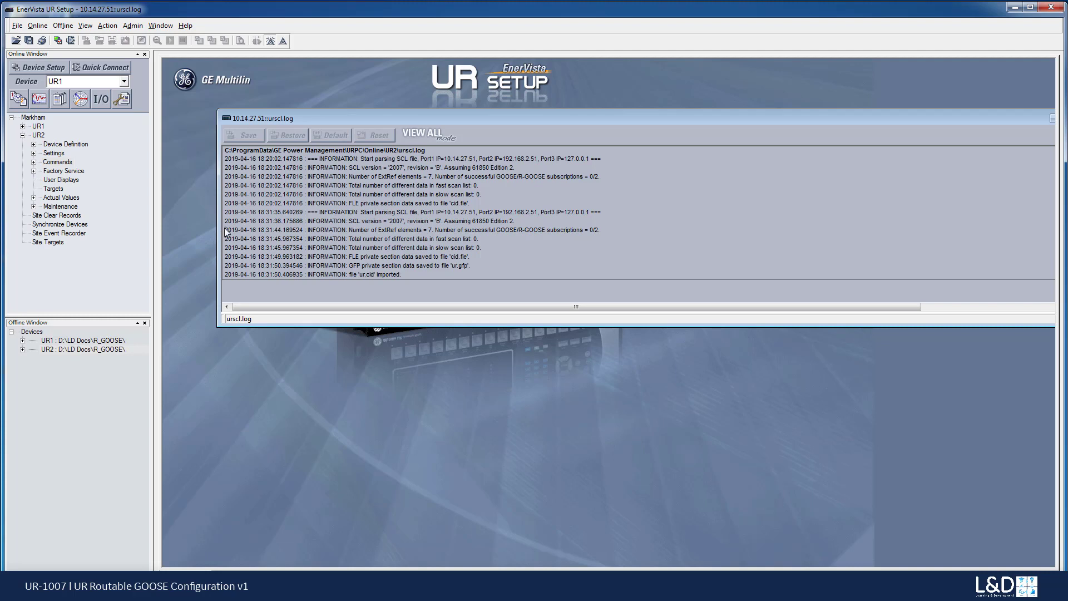
double_click(605, 233)
click(603, 230)
drag(726, 120, 601, 177)
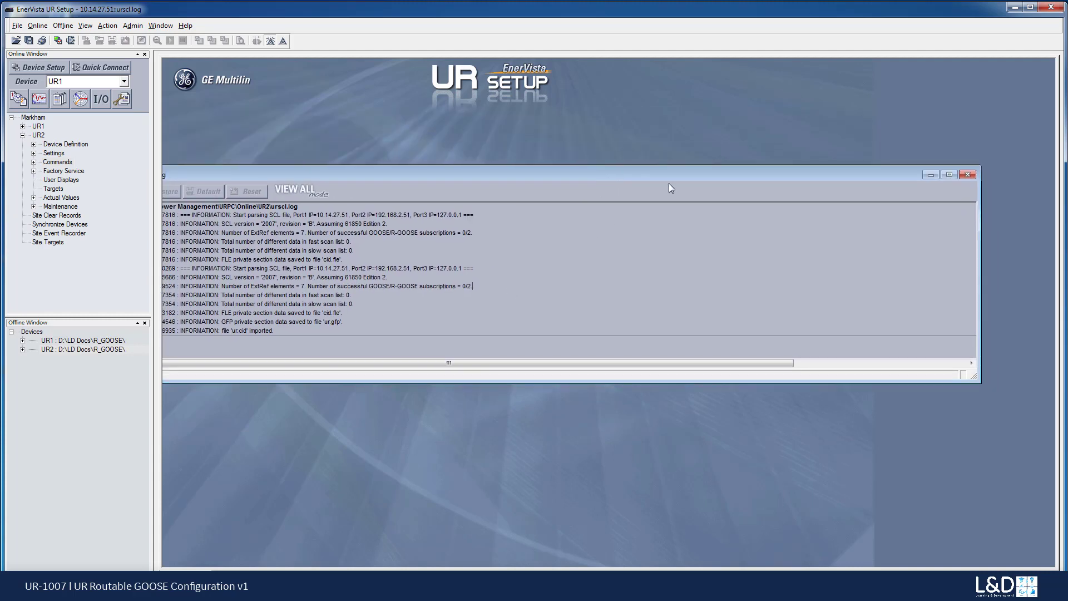
Step: Close the SCL log and expand UR2's tree down to its Actual Values status items
click(967, 175)
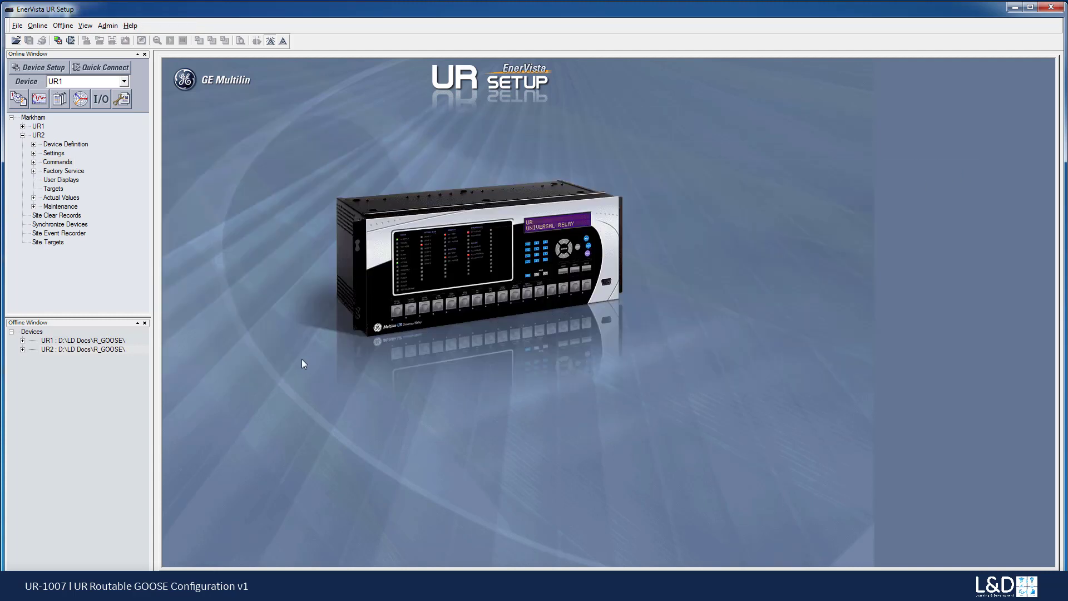
click(23, 135)
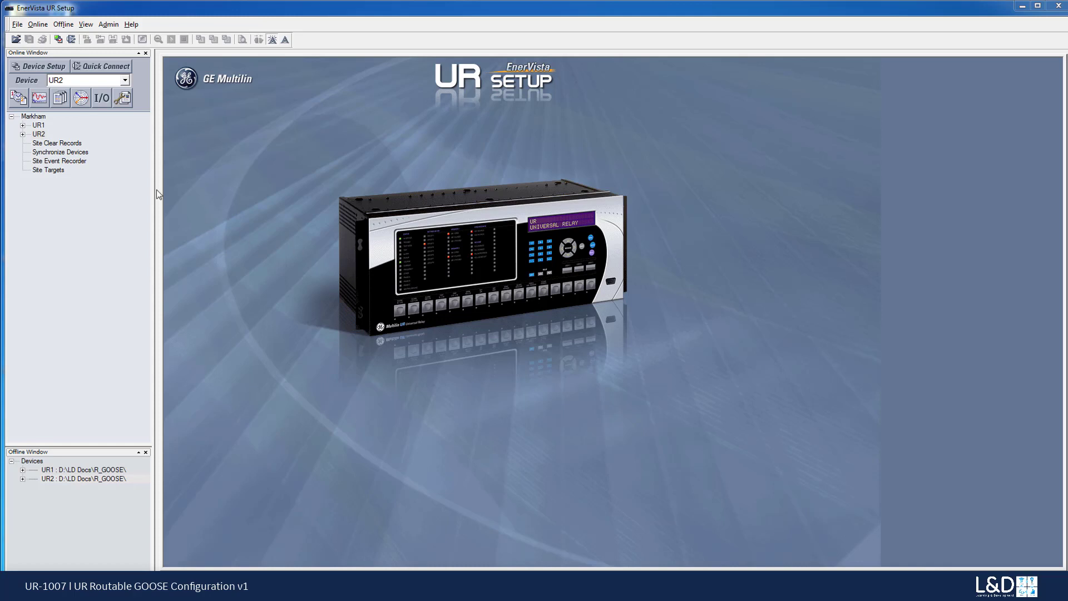
click(22, 135)
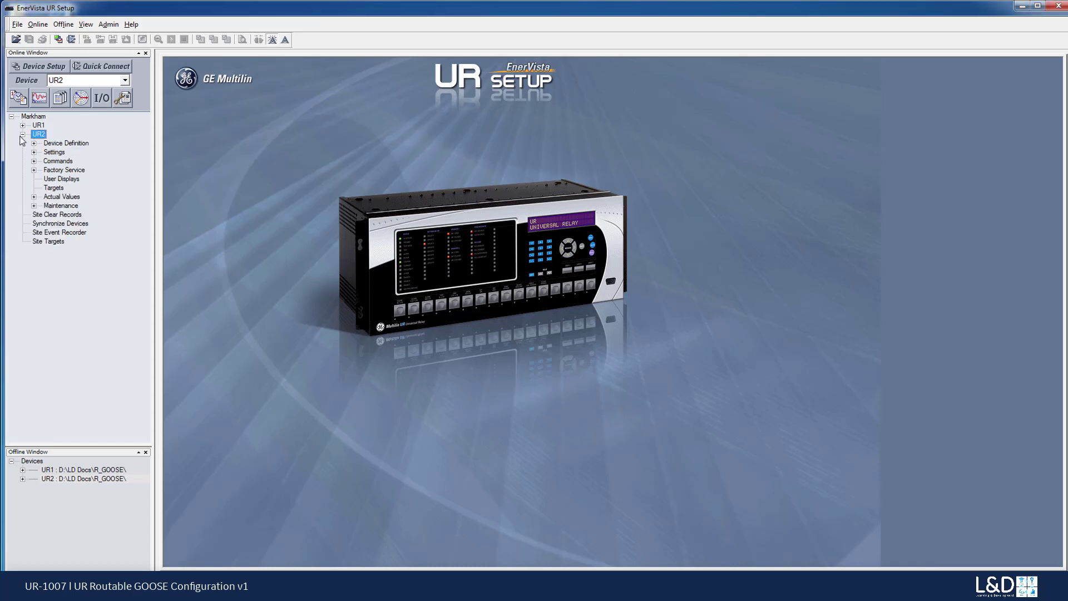
click(33, 198)
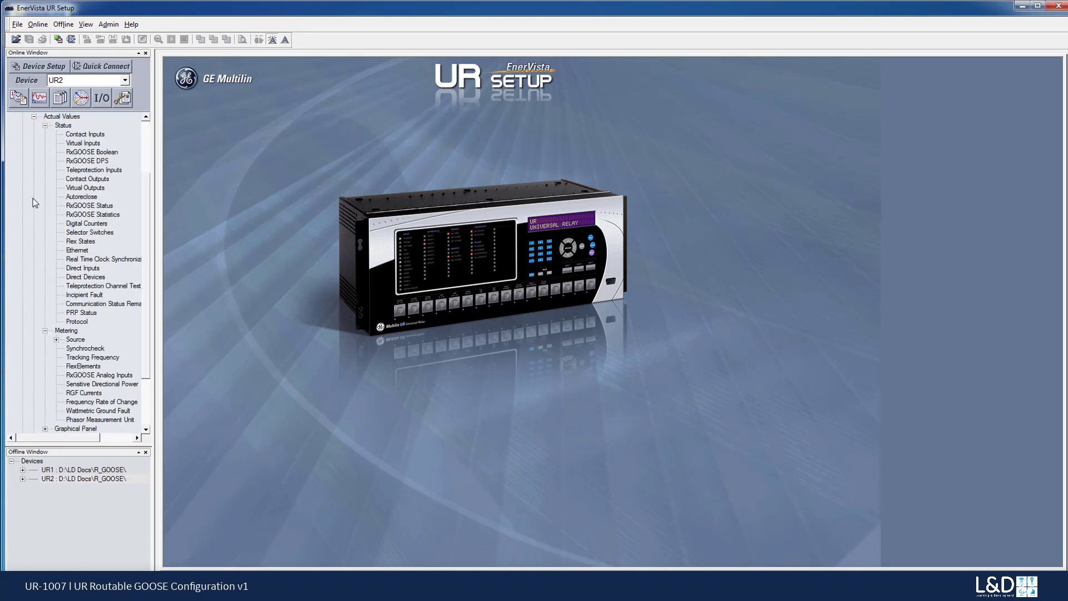
Step: Show UR2's RxGOOSE Status with RxGOOSE 1 and 2 Online, in a smaller window
click(97, 207)
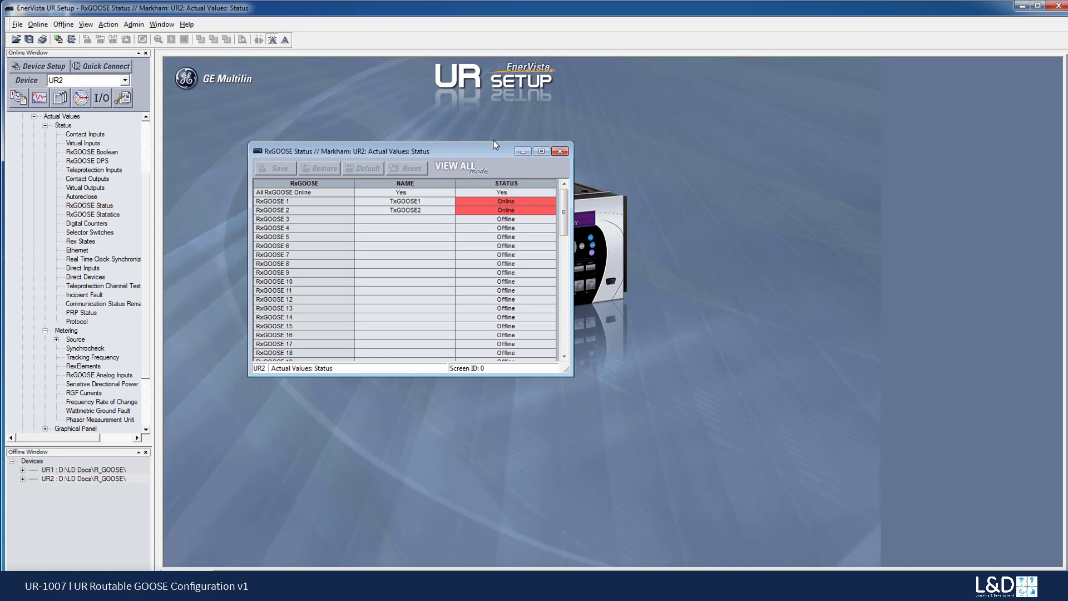
drag(500, 142, 421, 75)
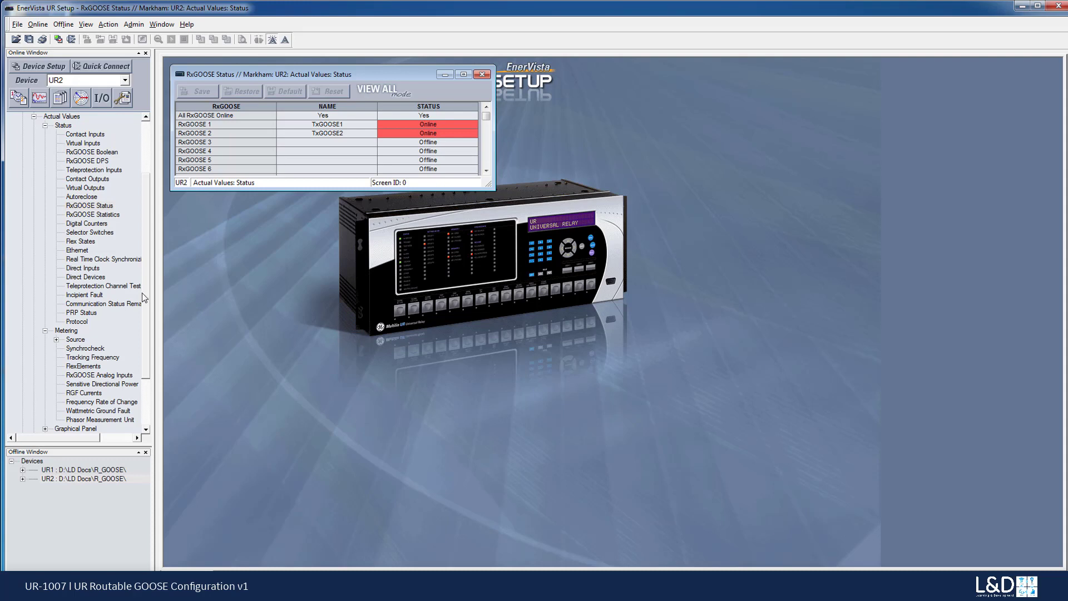
drag(144, 299, 148, 228)
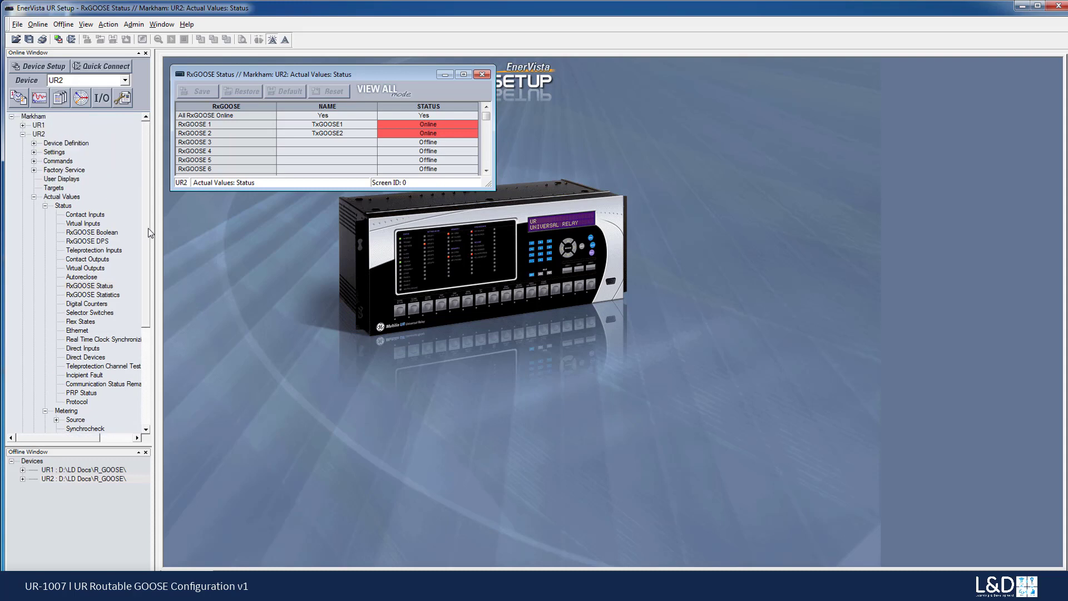
Step: Place UR1's Contact Inputs status below RxGOOSE Status, then request UR2's RxGOOSE Boolean values
click(23, 126)
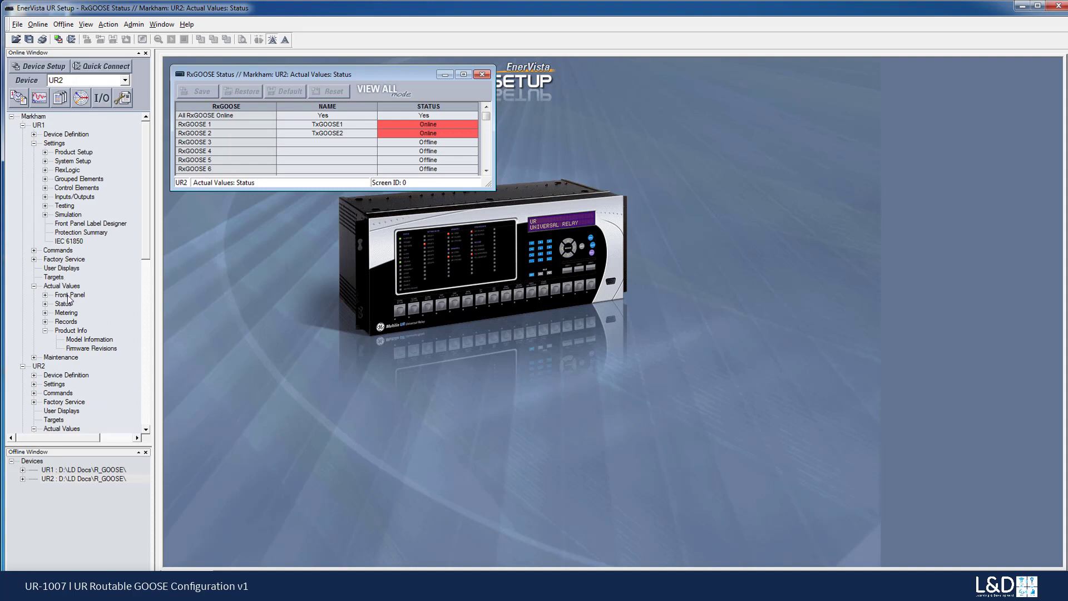
click(45, 304)
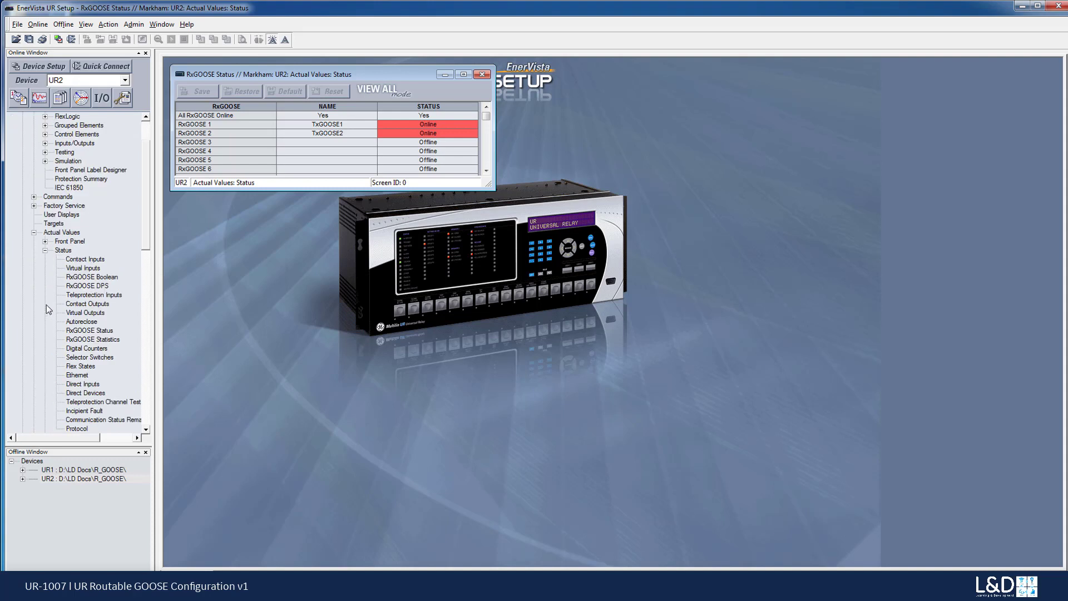
double_click(84, 259)
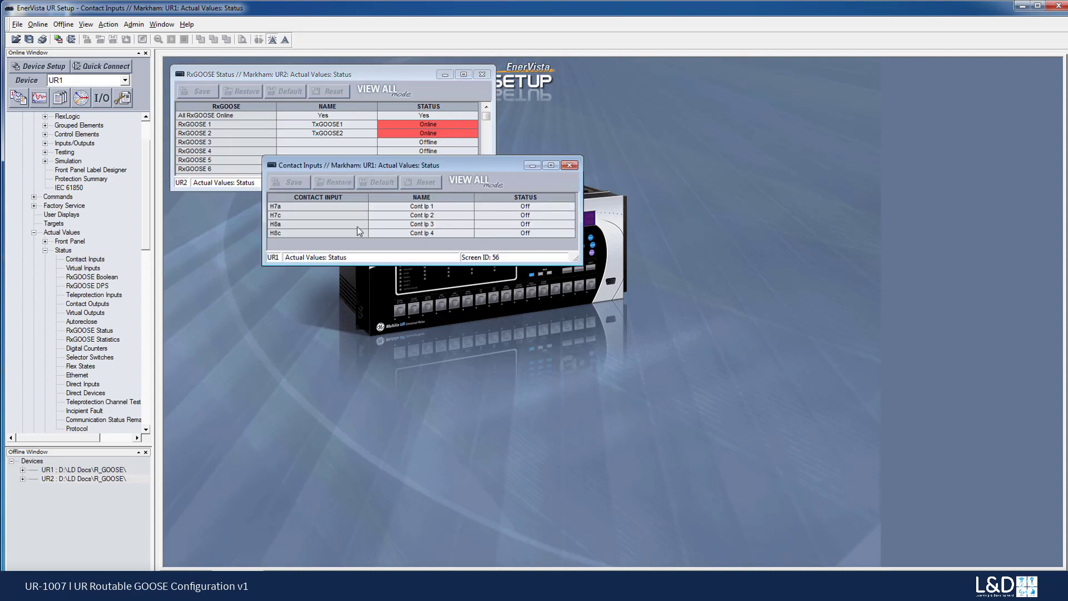
drag(384, 166, 292, 211)
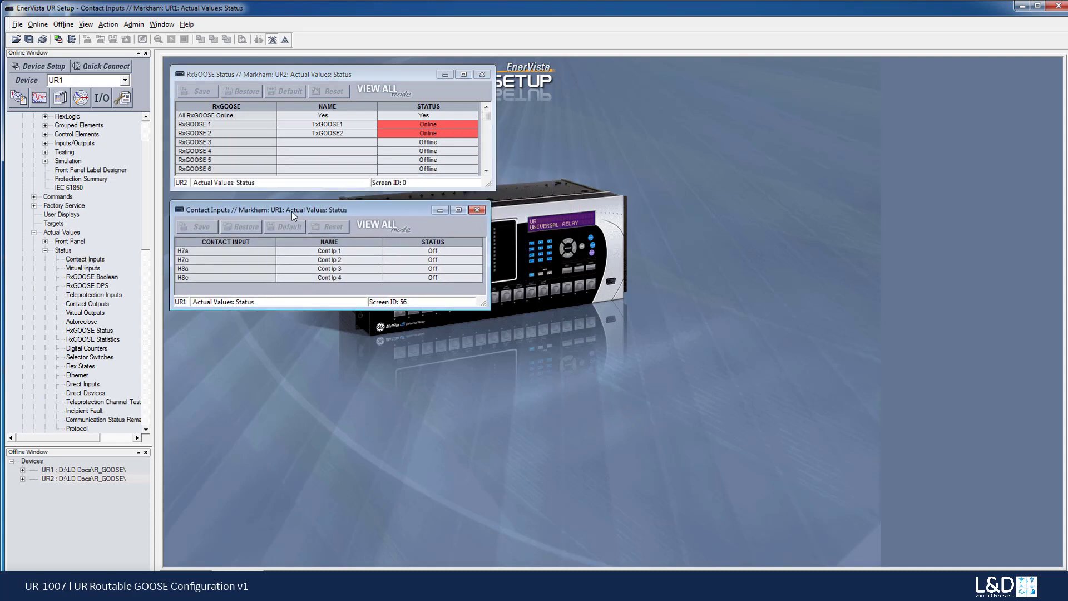
drag(146, 247, 150, 376)
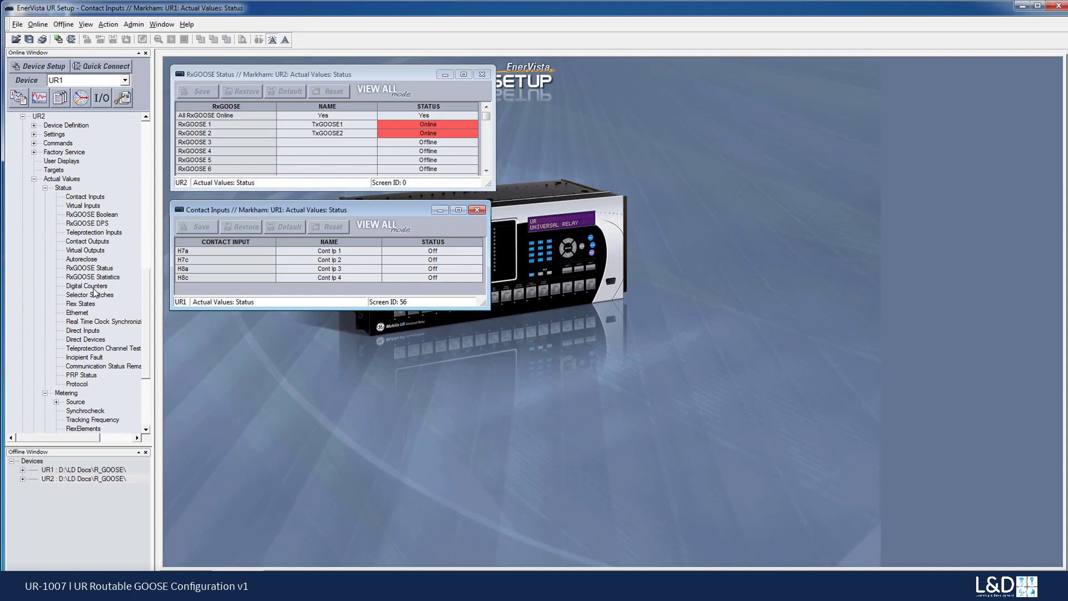
double_click(82, 216)
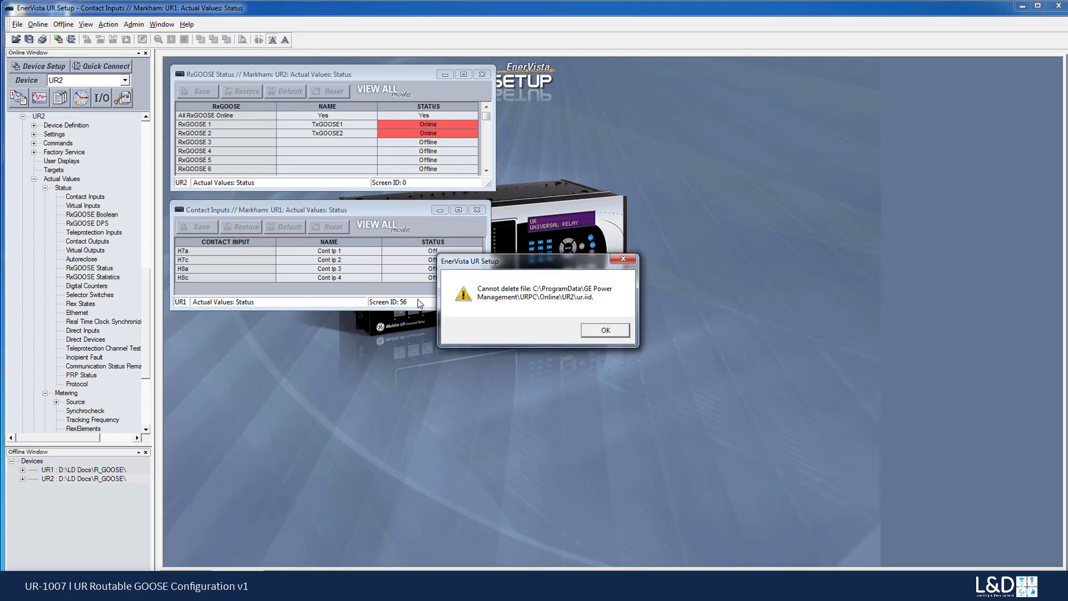
Step: Dismiss the cannot-delete-file warning and fit the RxGOOSE Boolean window under Contact Inputs
click(605, 329)
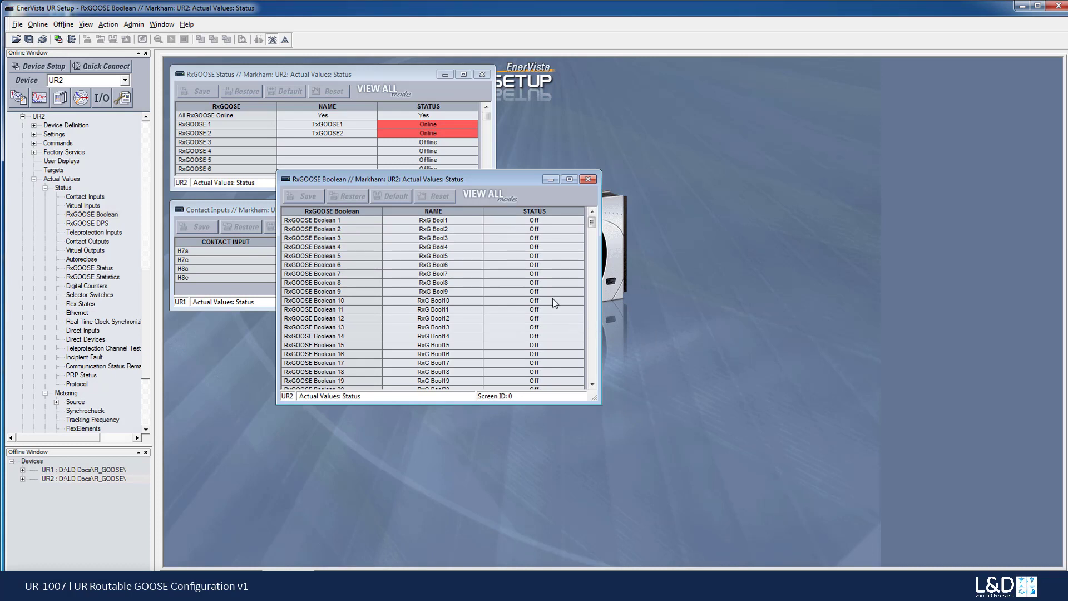
drag(509, 173, 496, 315)
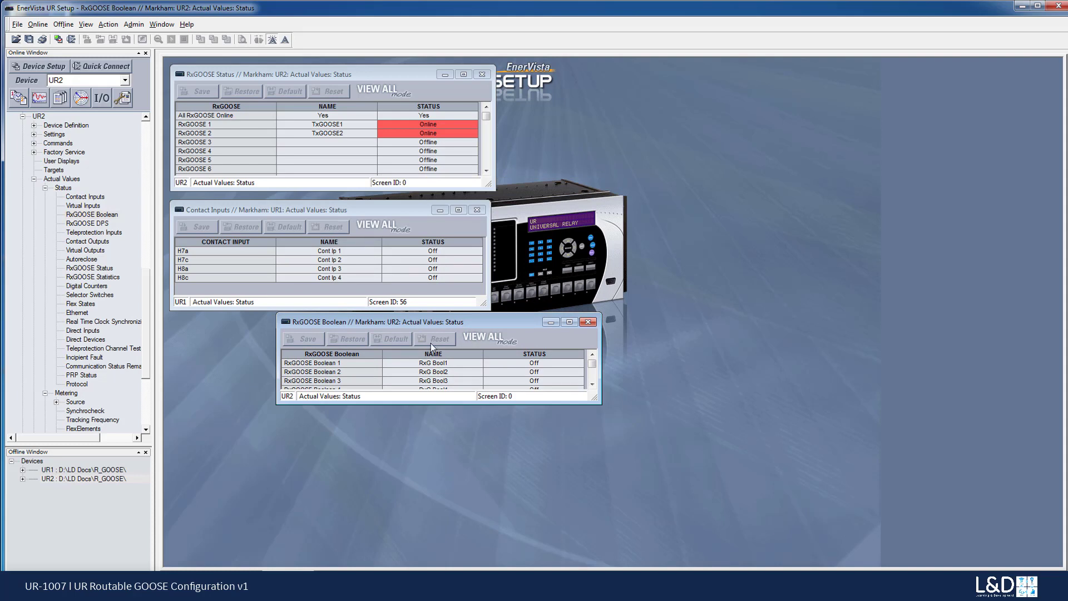
drag(419, 324, 318, 330)
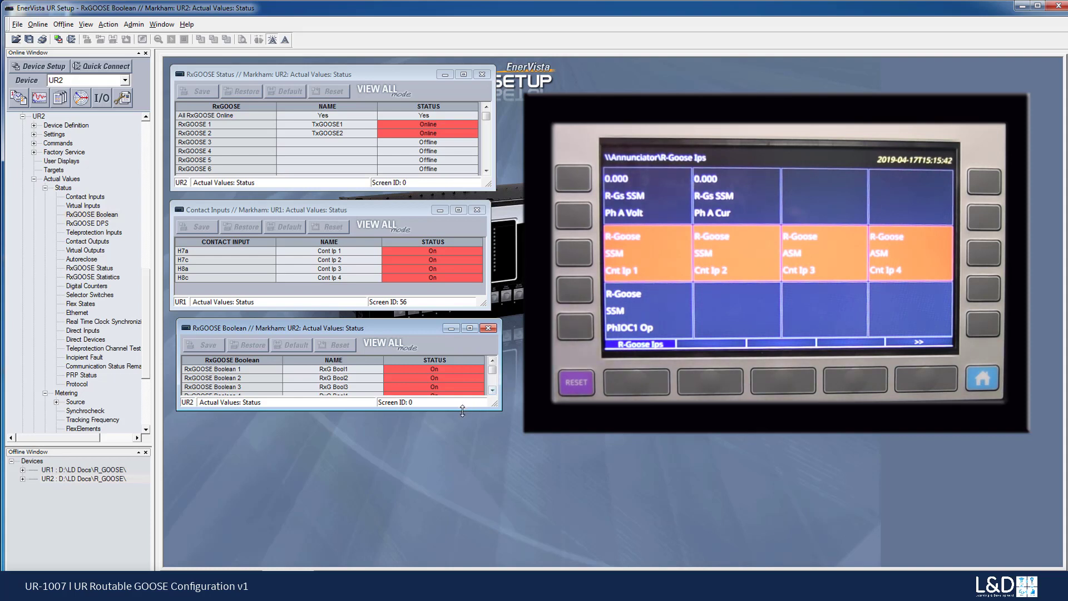
Step: Lengthen the RxGOOSE Boolean window to show Booleans 1–5 and scroll the tree to Metering
drag(463, 411, 465, 422)
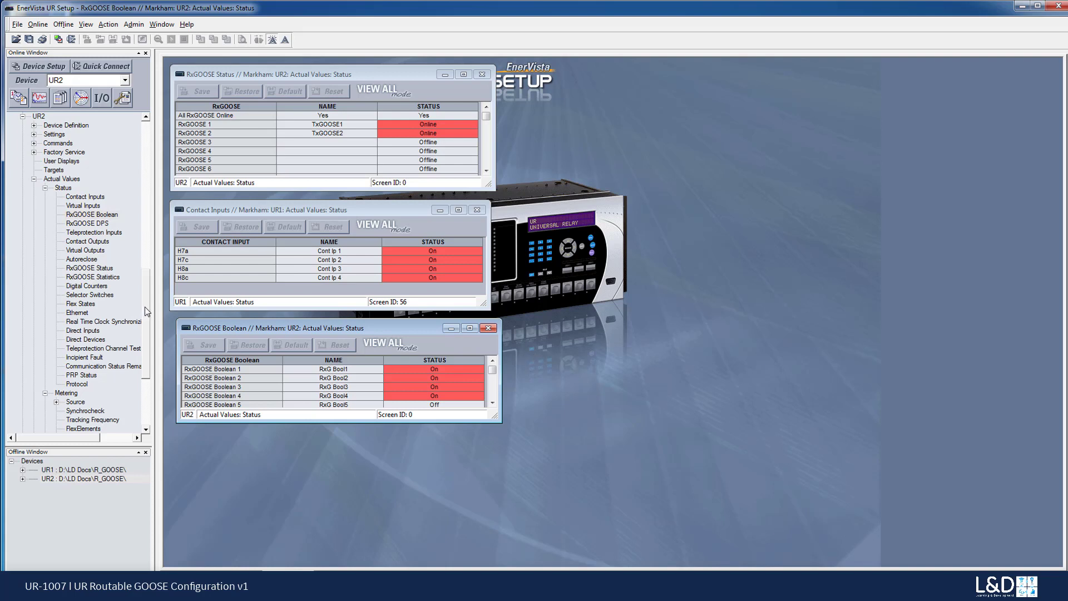
drag(145, 306, 143, 355)
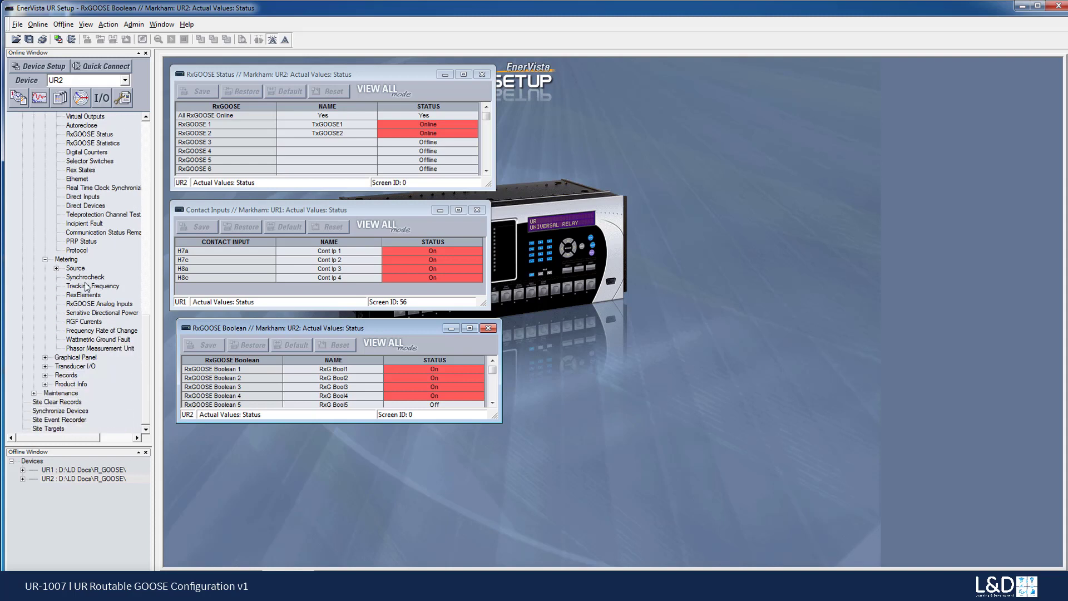
Step: Show UR2's RxGOOSE Analog Inputs (Analog 1 40.347, Analog 2 2.249) in a resized window
double_click(84, 305)
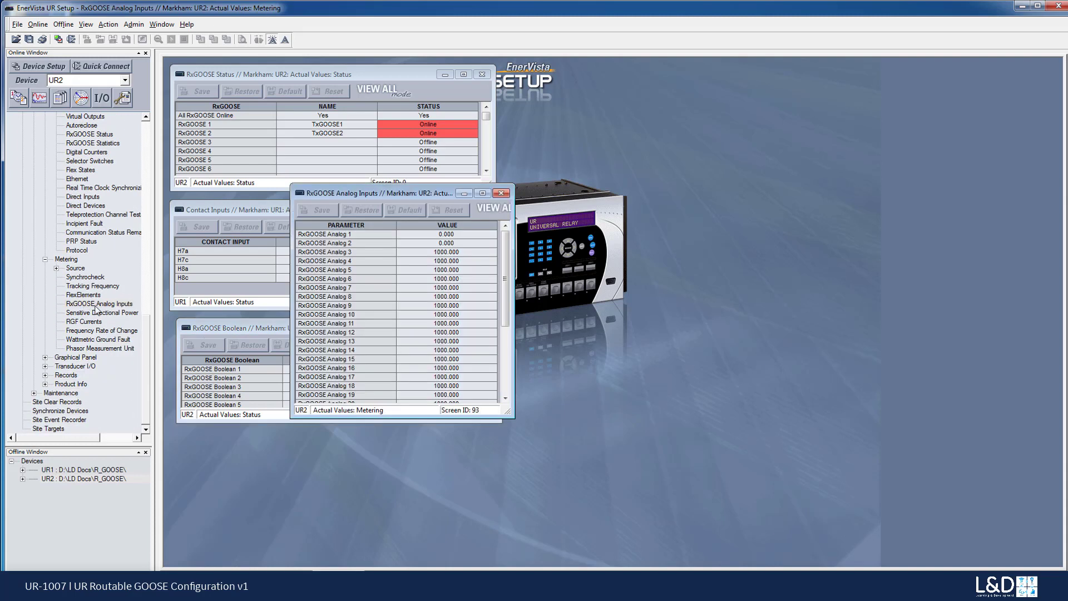
drag(425, 186, 630, 327)
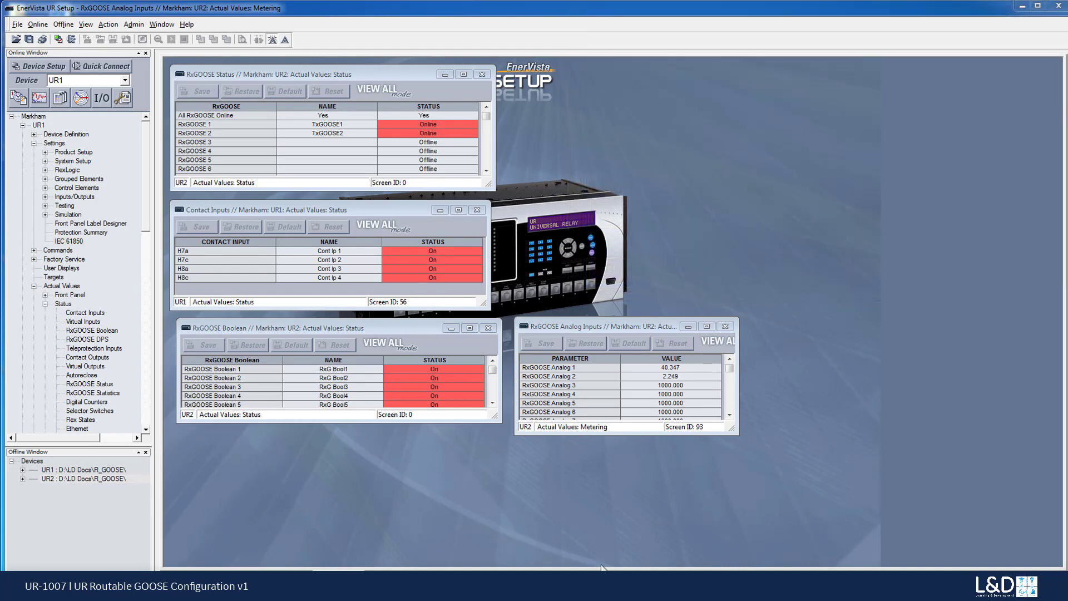
Step: Lengthen the RxGOOSE Boolean window so Boolean 6 is visible
mouse_move(395, 423)
mouse_down()
mouse_move(398, 445)
mouse_move(399, 429)
mouse_up()
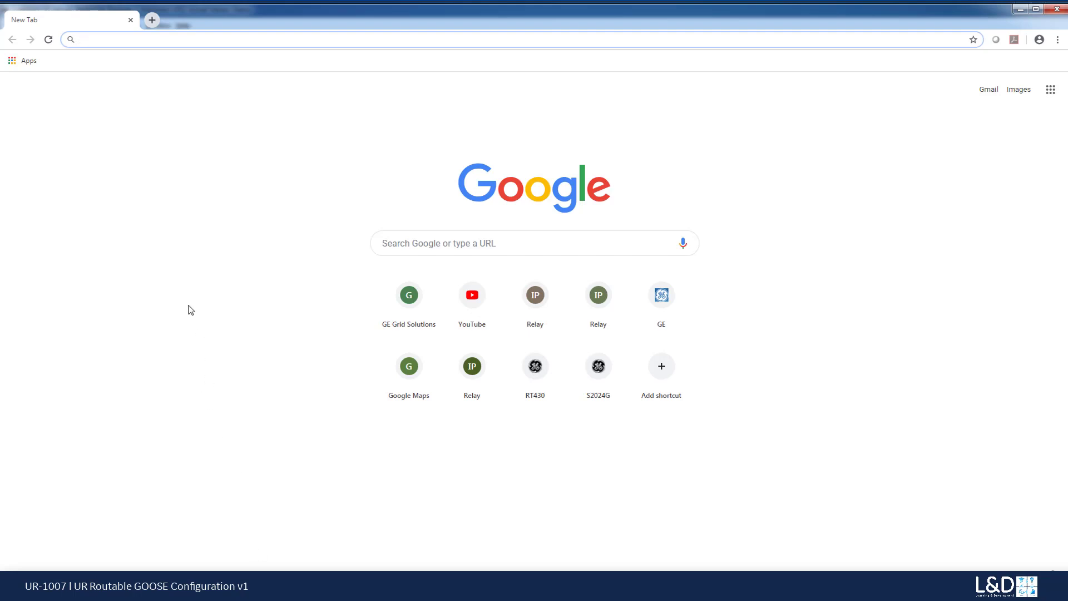
Step: Load the relay's web Main Menu at 10.14.27.50
text(10)
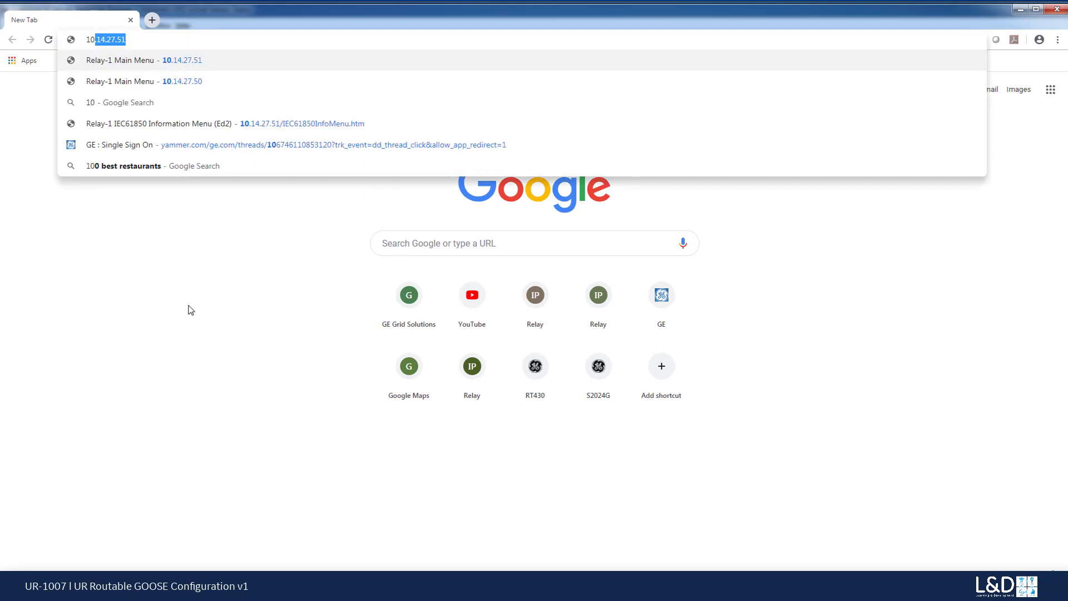
text(.14)
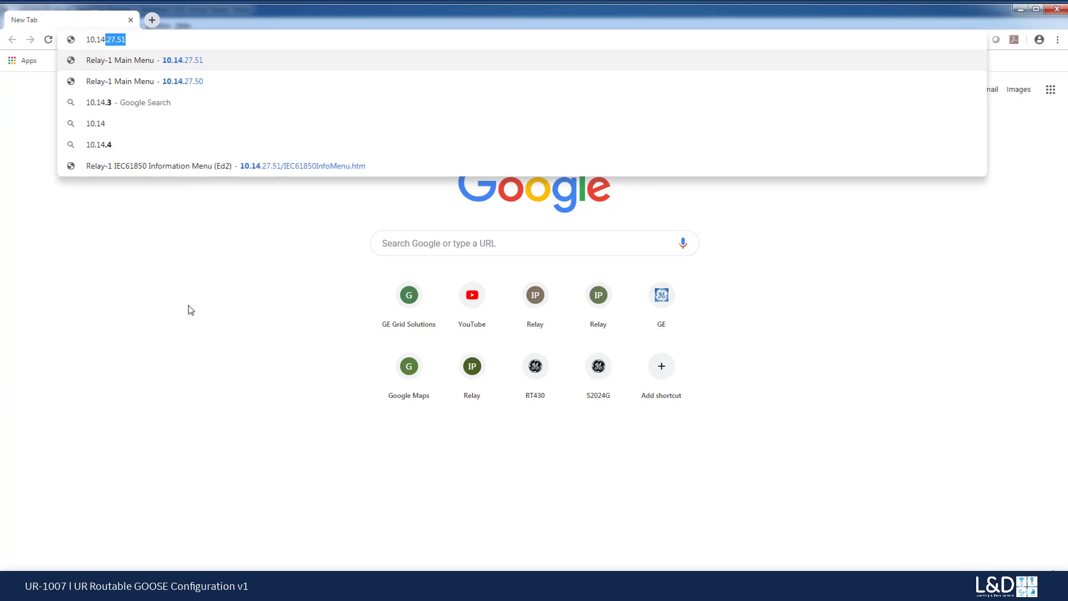
text(.)
text(27.5)
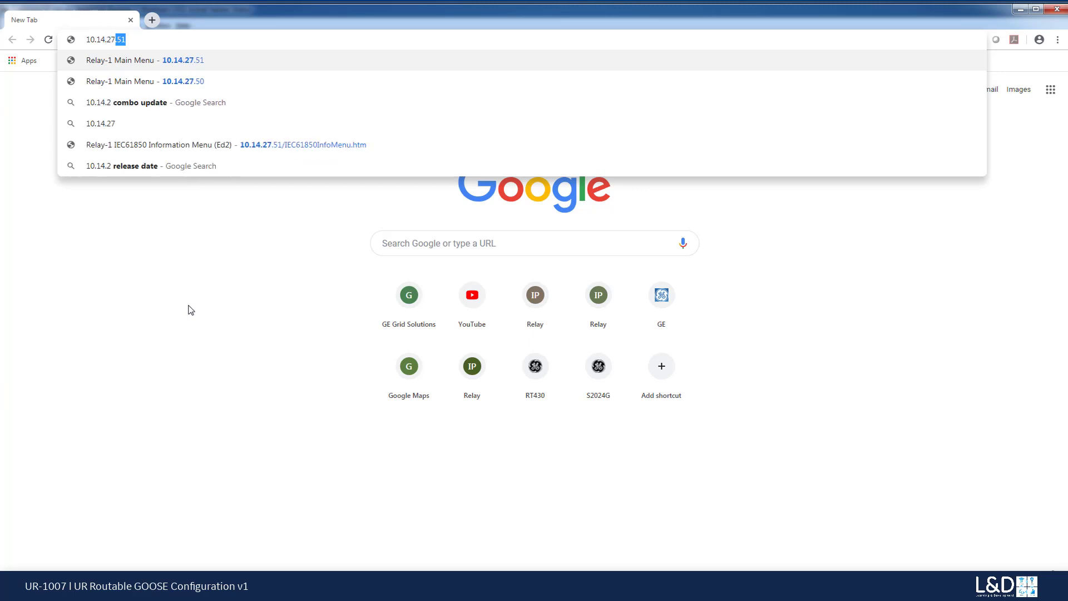
text(0)
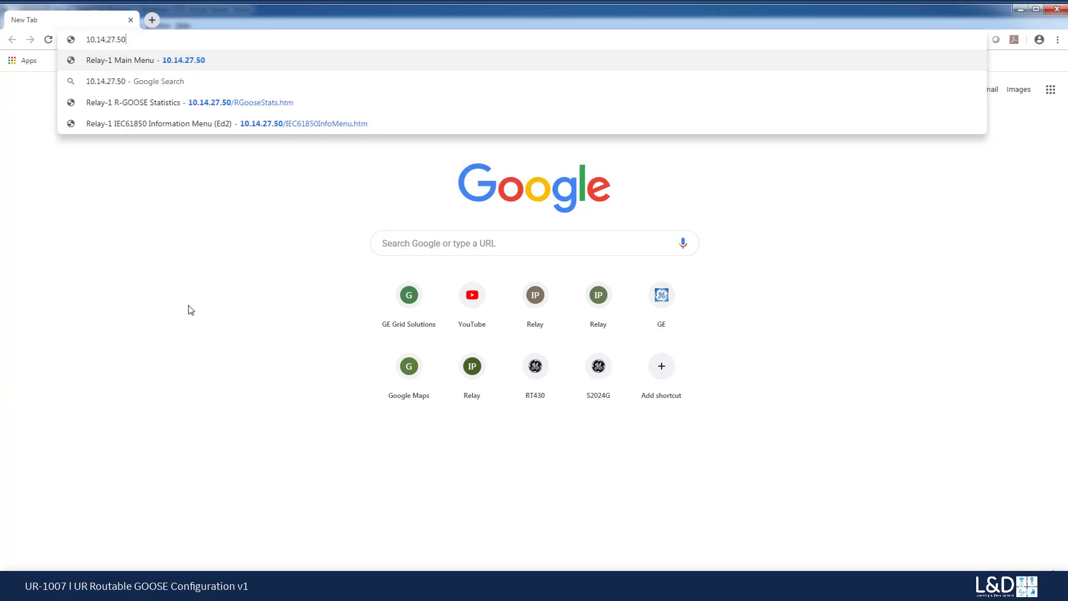
key(Return)
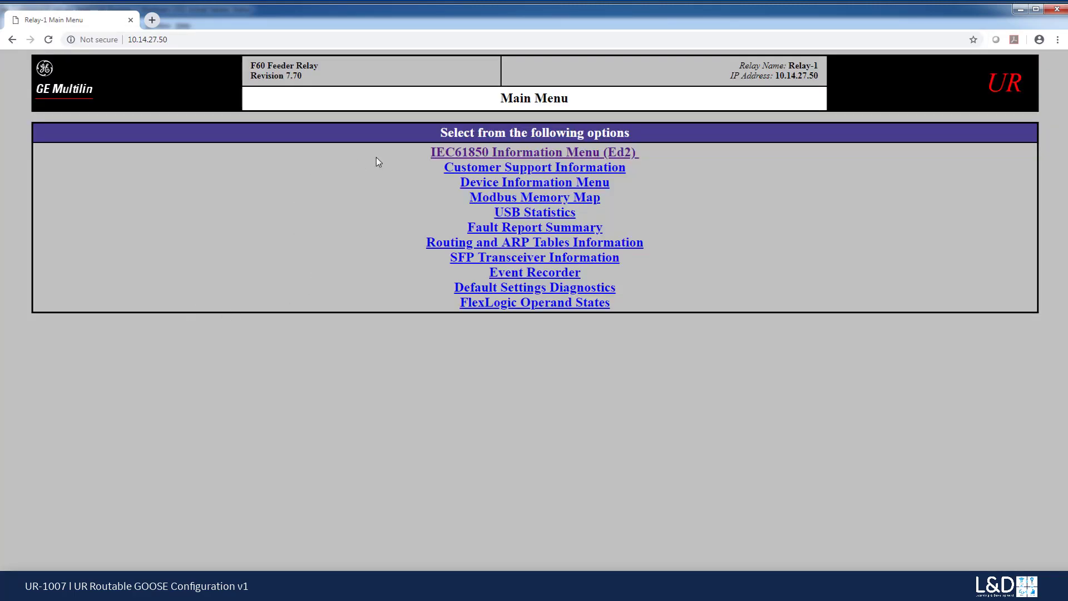
Step: Show Relay-1's R-GOOSE Statistics: two Tx messages to 232.1.2.3 and 225.4.5.6, 3370 packets each
click(567, 154)
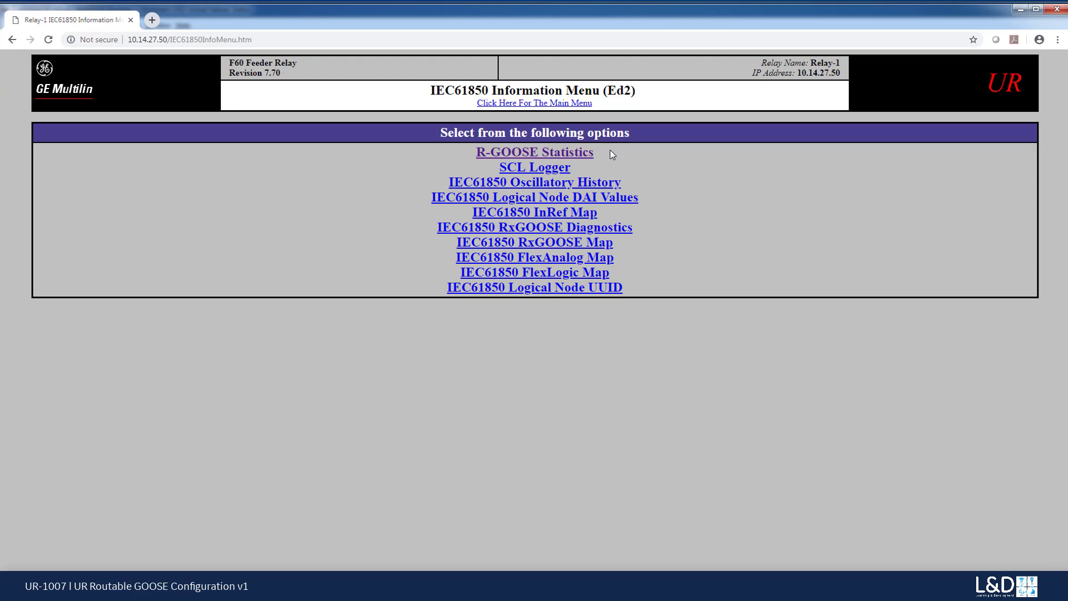
click(573, 154)
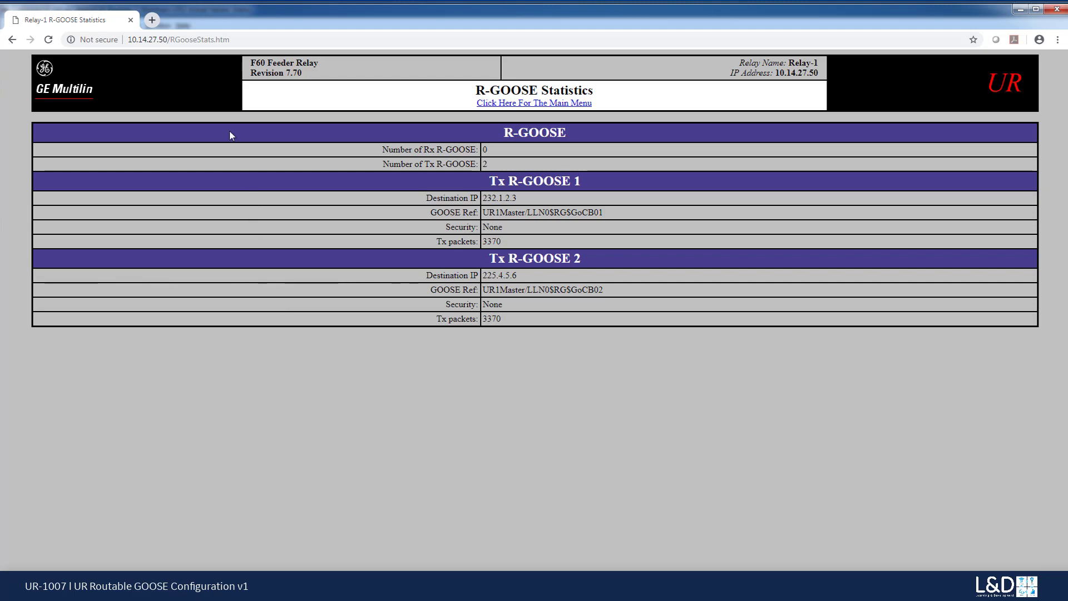
Step: Load the F60 relay at 10.14.27.51 in a new browser tab
click(152, 21)
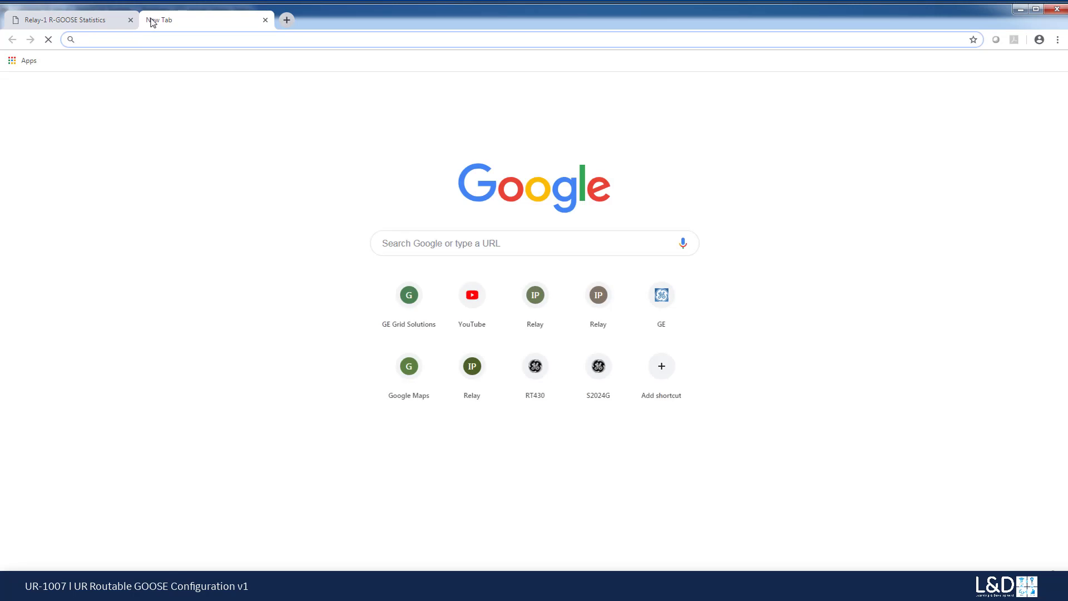
text(1)
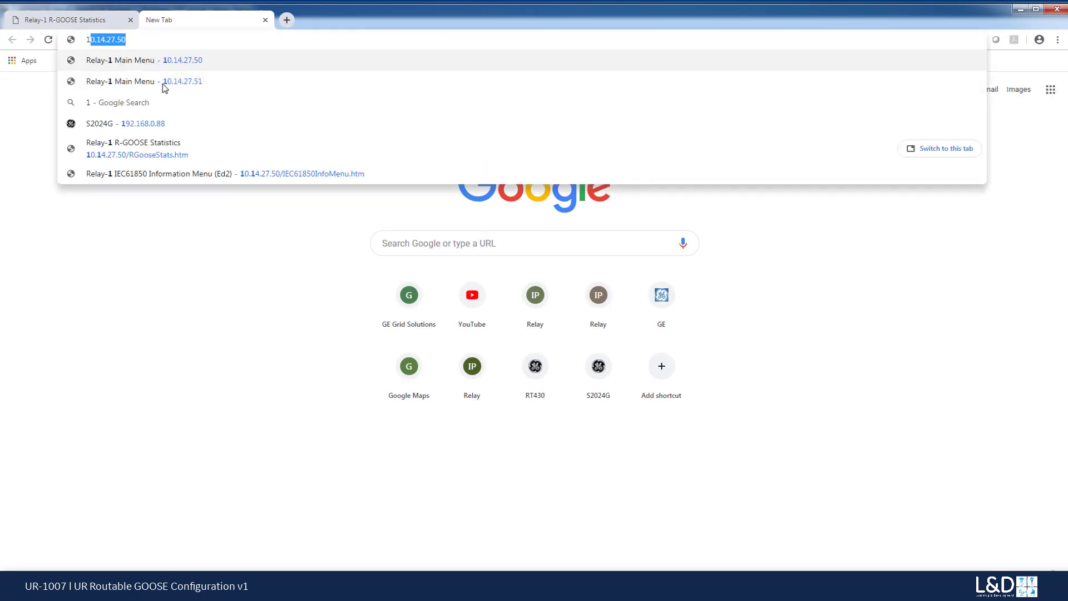
text(0.14.)
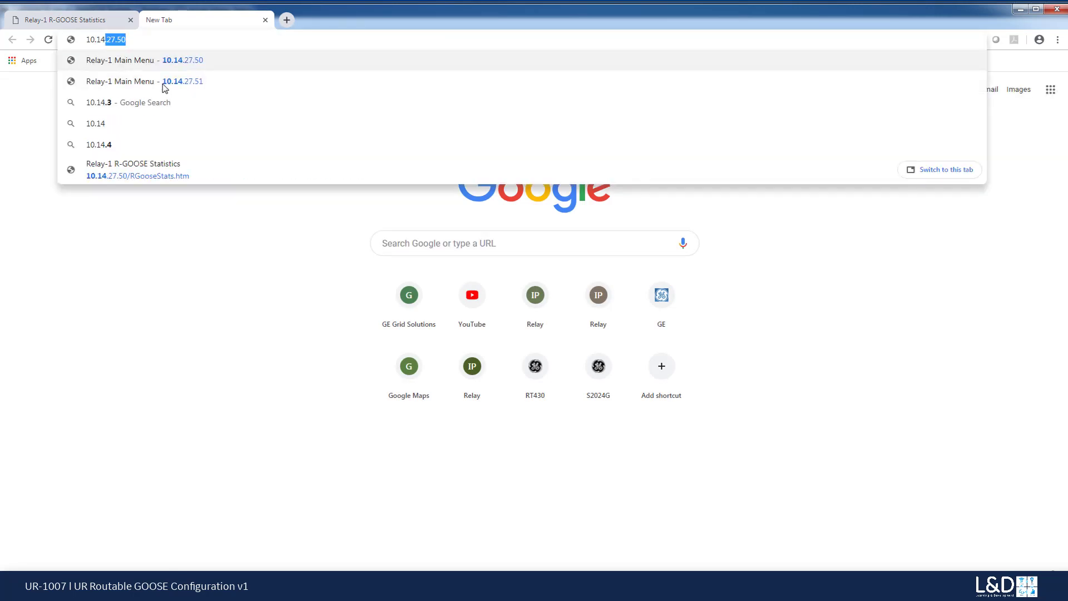
text(27.)
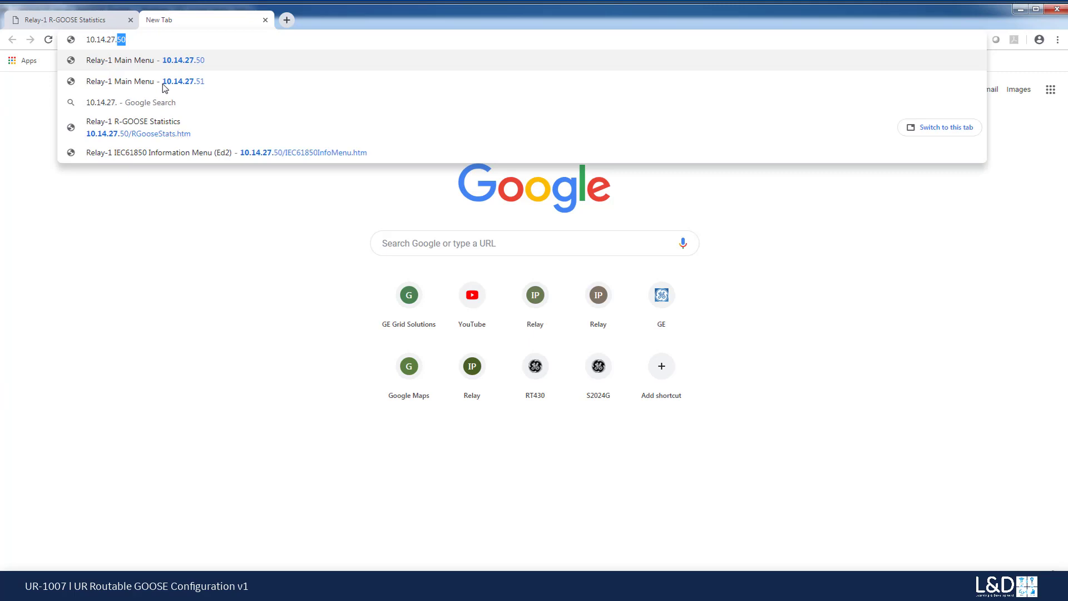
text(51)
key(Return)
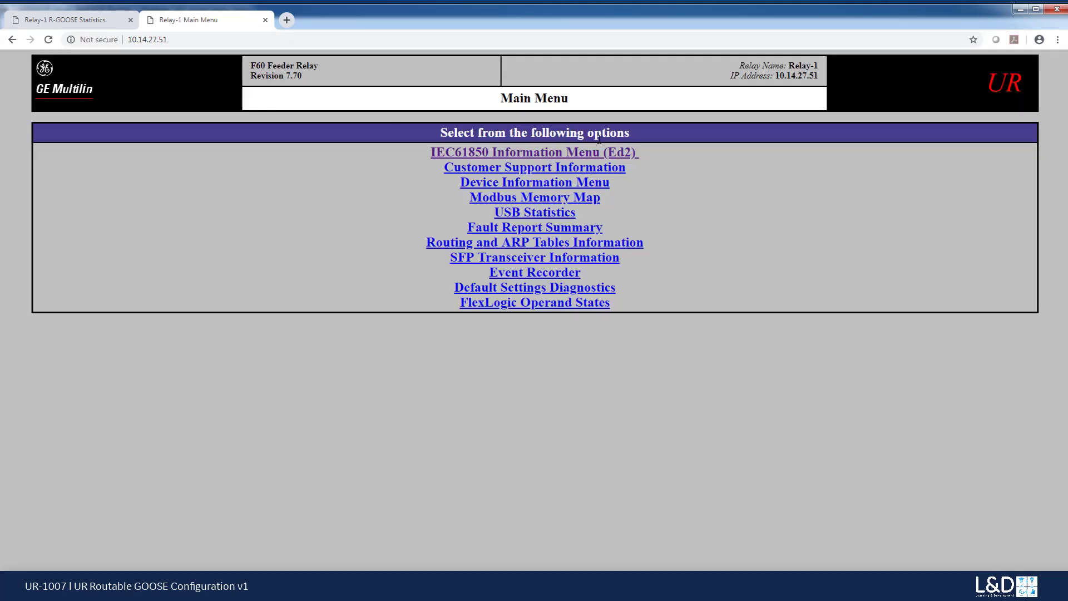
Step: Check the 10.14.27.51 relay's R-GOOSE Statistics (two Rx messages, 4413 packets each), then go back to its IEC61850 menu
click(542, 153)
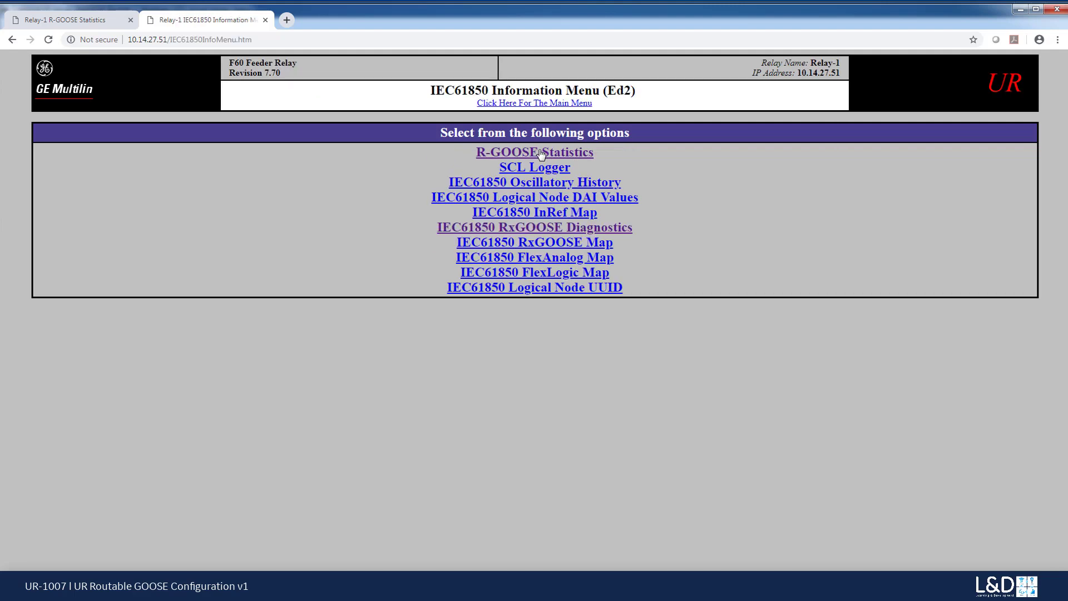
click(583, 156)
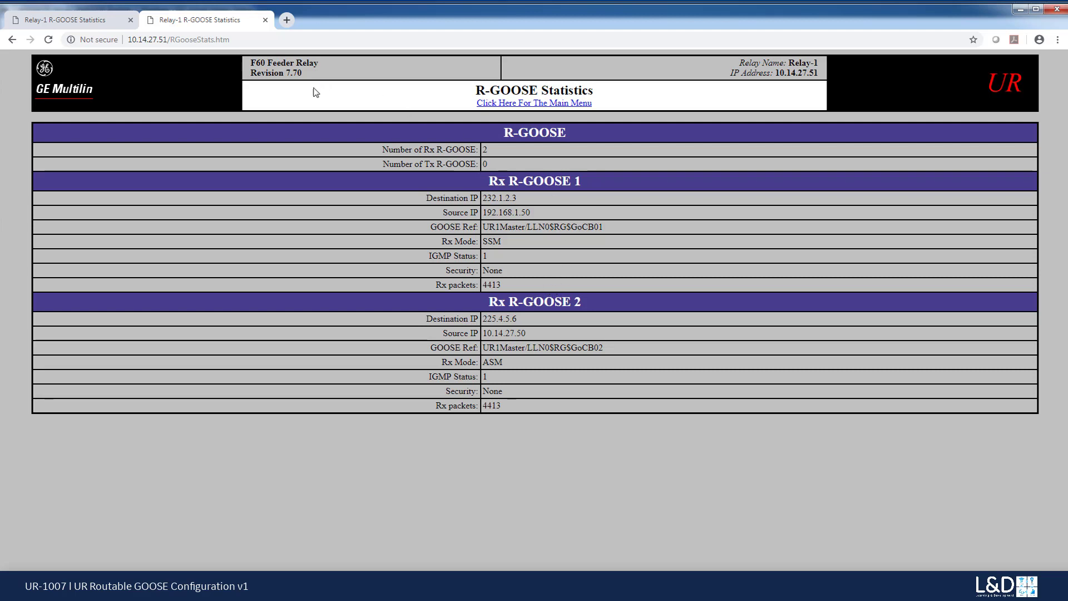
click(12, 39)
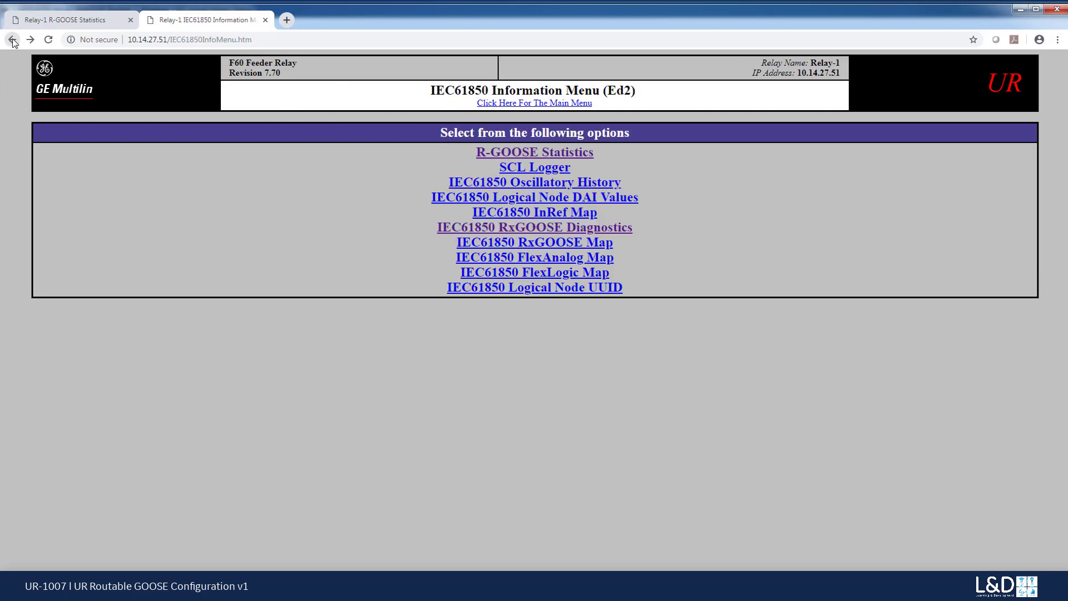
Step: Review RxGOOSE Diagnostics for TxGOOSE2 and TxGOOSE1, both with reason code 0x0400, including the RxGOOSE User Info table
click(624, 234)
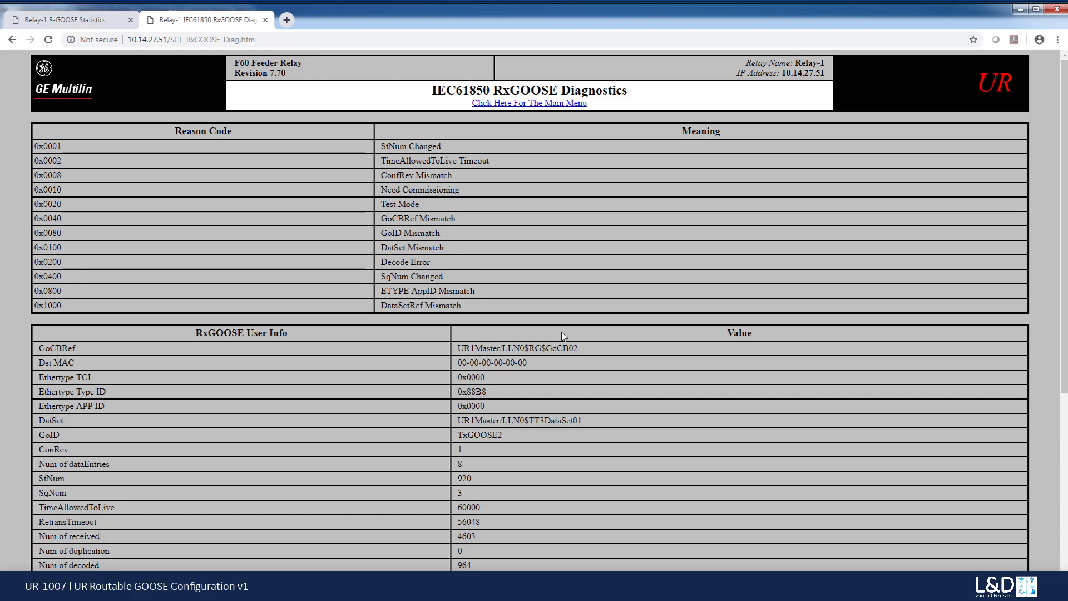
scroll(637, 343, down, 2)
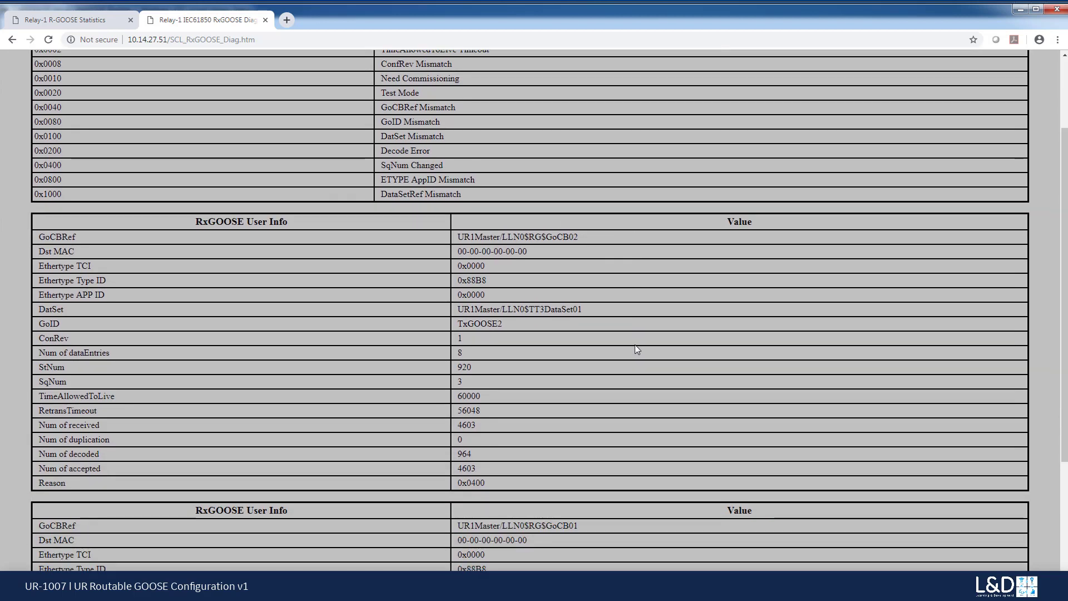
scroll(637, 348, down, 1)
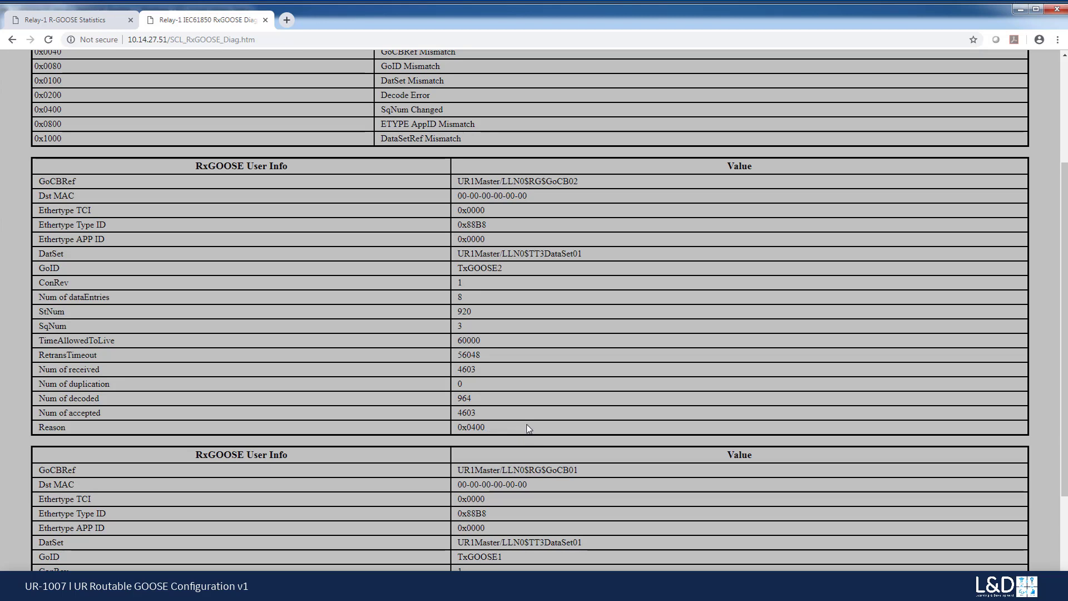
scroll(529, 398, up, 1)
scroll(529, 397, up, 2)
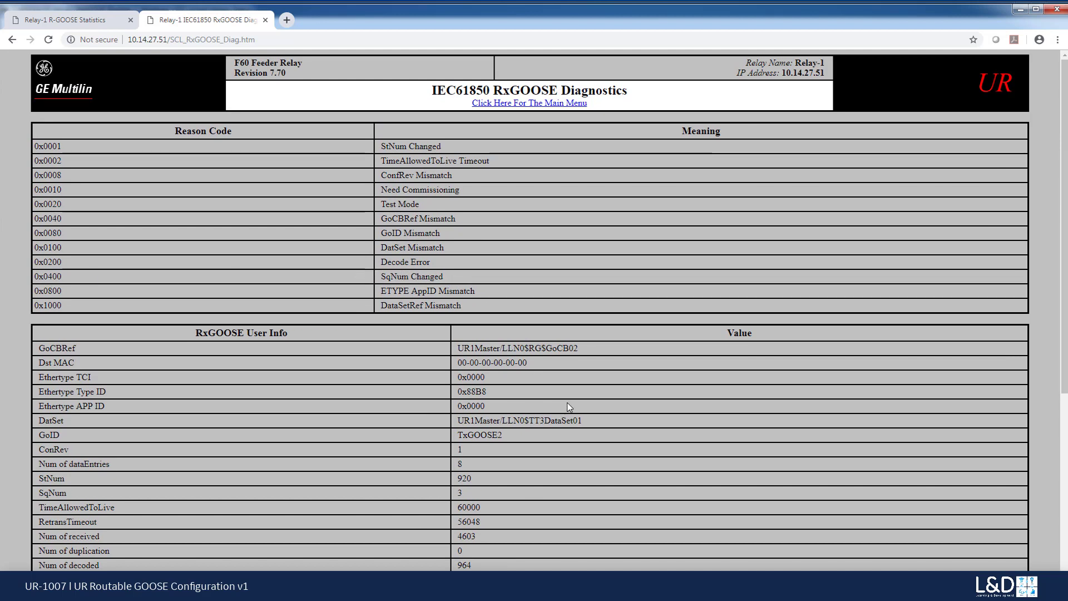
scroll(568, 405, down, 2)
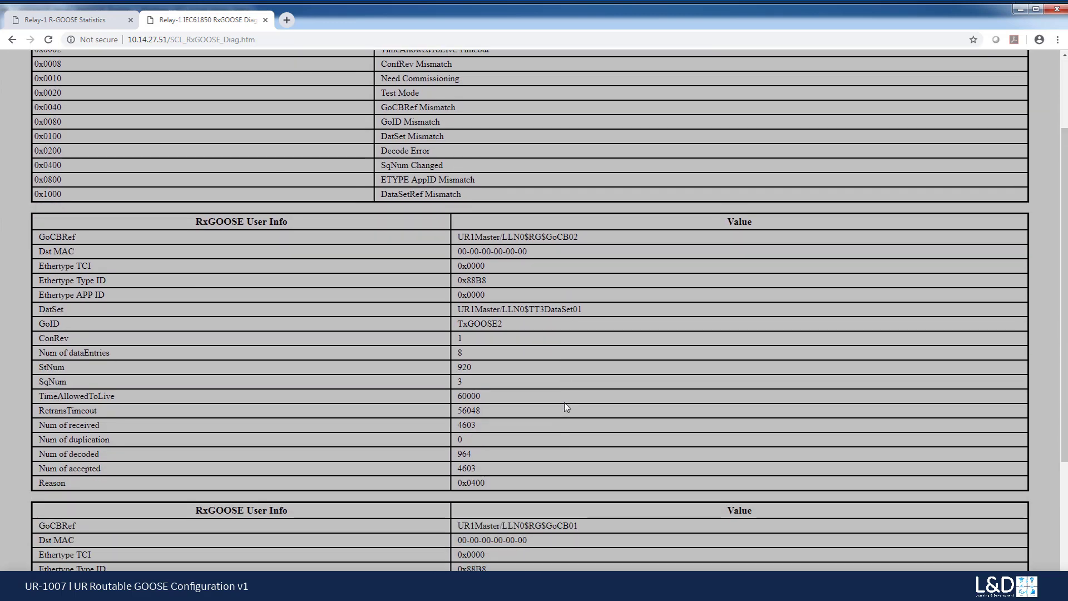
scroll(566, 406, down, 2)
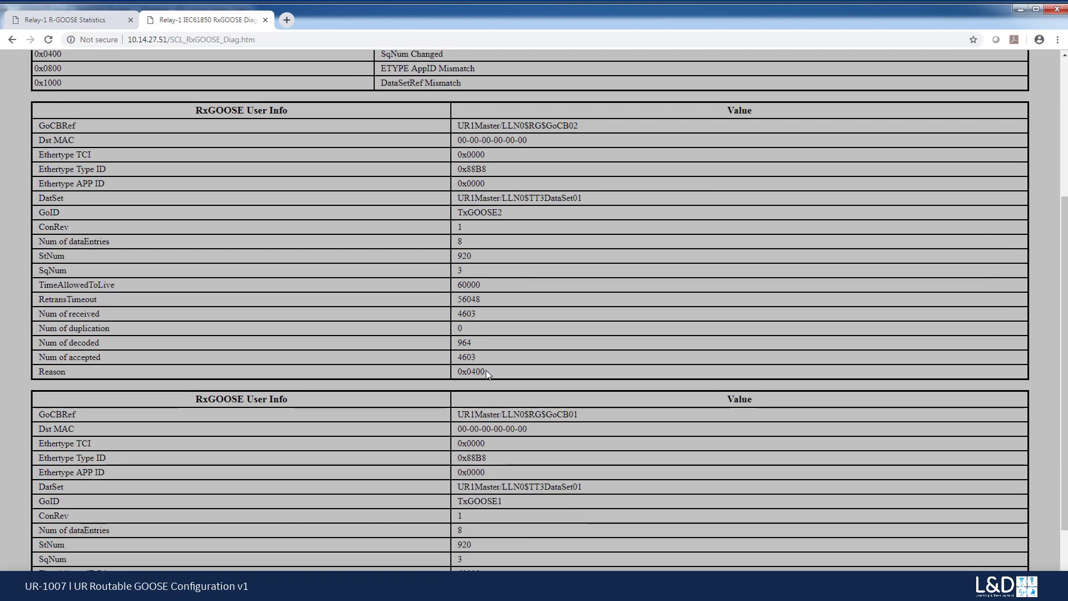
scroll(635, 432, down, 2)
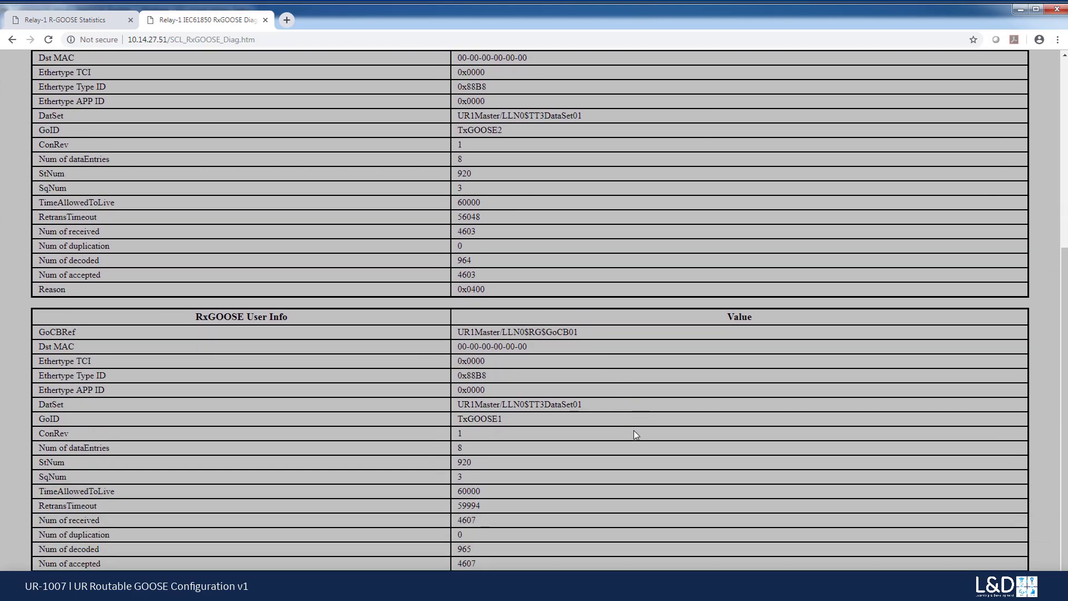